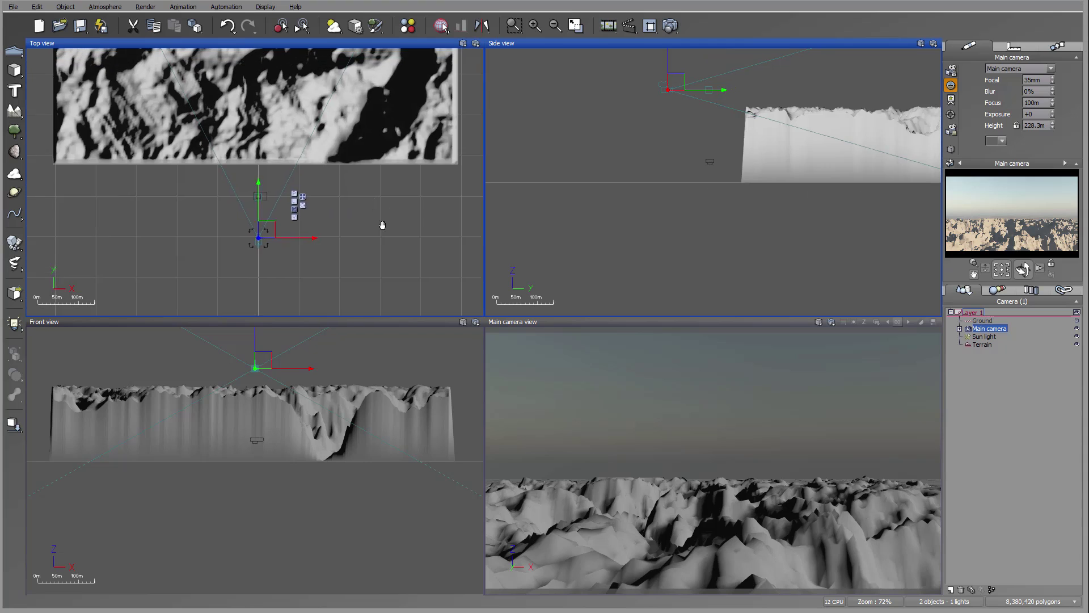
# Step: Move the main camera over the terrain at a height of about 527 m and tilt it down toward the ground
pyautogui.moveTo(316, 365); pyautogui.dragTo(386, 279)
pyautogui.moveTo(386, 280); pyautogui.dragTo(356, 20, button='right')
pyautogui.moveTo(369, 182); pyautogui.dragTo(352, 68)
pyautogui.moveTo(356, 100); pyautogui.dragTo(352, 316, button='right')
pyautogui.moveTo(358, 308); pyautogui.dragTo(204, 73)
pyautogui.moveTo(204, 73)
pyautogui.mouseDown(button='right')
pyautogui.moveTo(227, 63)
pyautogui.moveTo(197, 107)
pyautogui.moveTo(187, 85)
pyautogui.mouseUp(button='right')
pyautogui.moveTo(175, 68); pyautogui.dragTo(298, 207)
pyautogui.moveTo(1022, 270); pyautogui.dragTo(1023, 280)
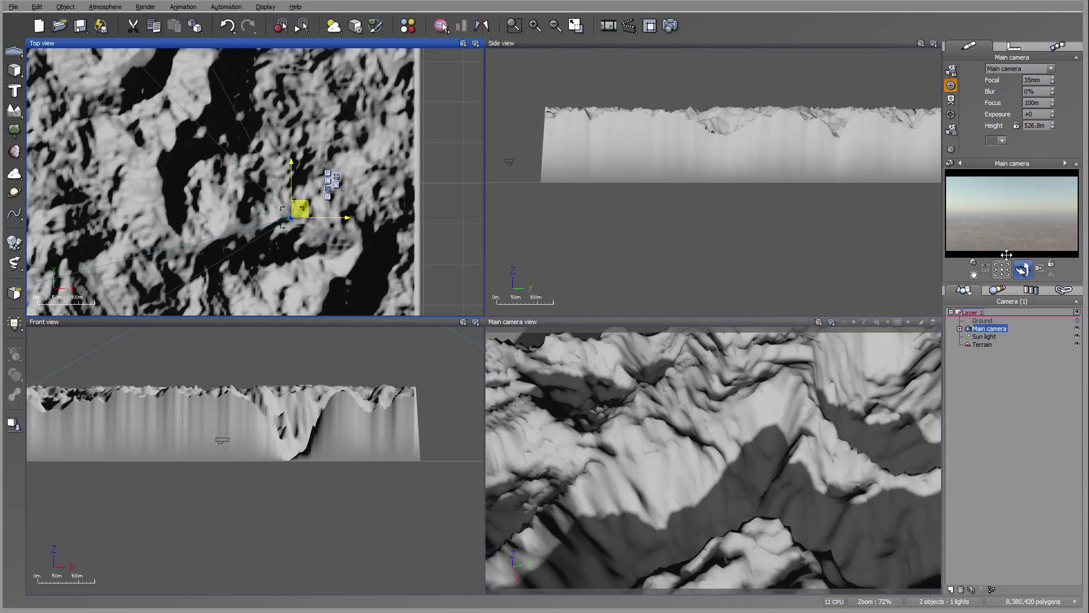
# Step: Lower the main camera to about 203 m near the terrain's +X side and aim it across the canyon
pyautogui.moveTo(676, 108); pyautogui.dragTo(661, 249, button='right')
pyautogui.moveTo(667, 93); pyautogui.dragTo(754, 212)
pyautogui.moveTo(670, 253); pyautogui.dragTo(646, 207)
pyautogui.moveTo(1023, 270); pyautogui.dragTo(1023, 278)
pyautogui.moveTo(667, 212); pyautogui.dragTo(664, 221)
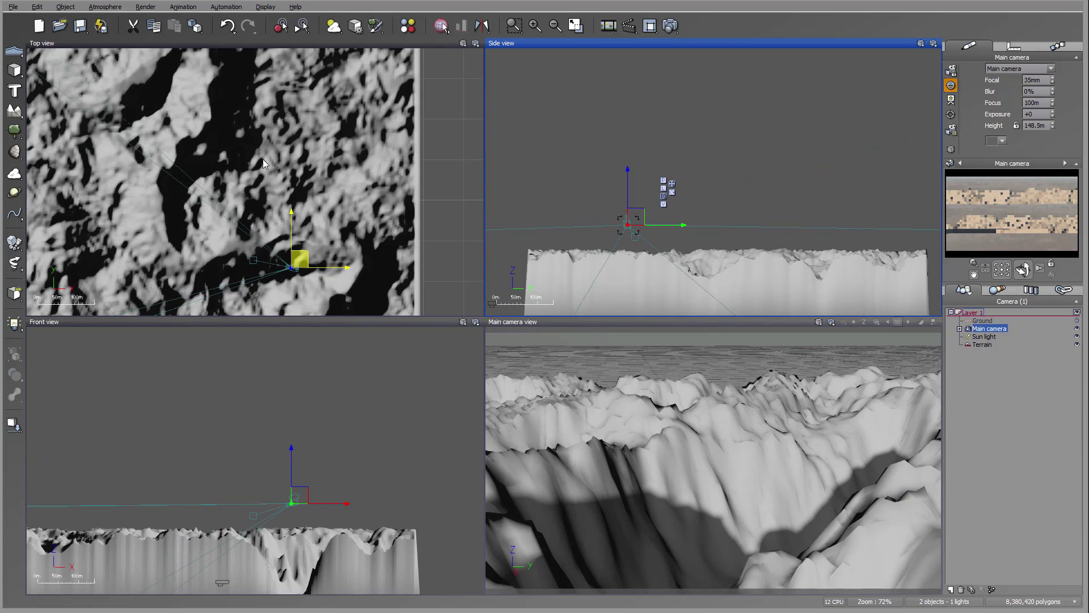
pyautogui.moveTo(317, 238); pyautogui.dragTo(289, 143, button='right')
pyautogui.moveTo(288, 163); pyautogui.dragTo(348, 140)
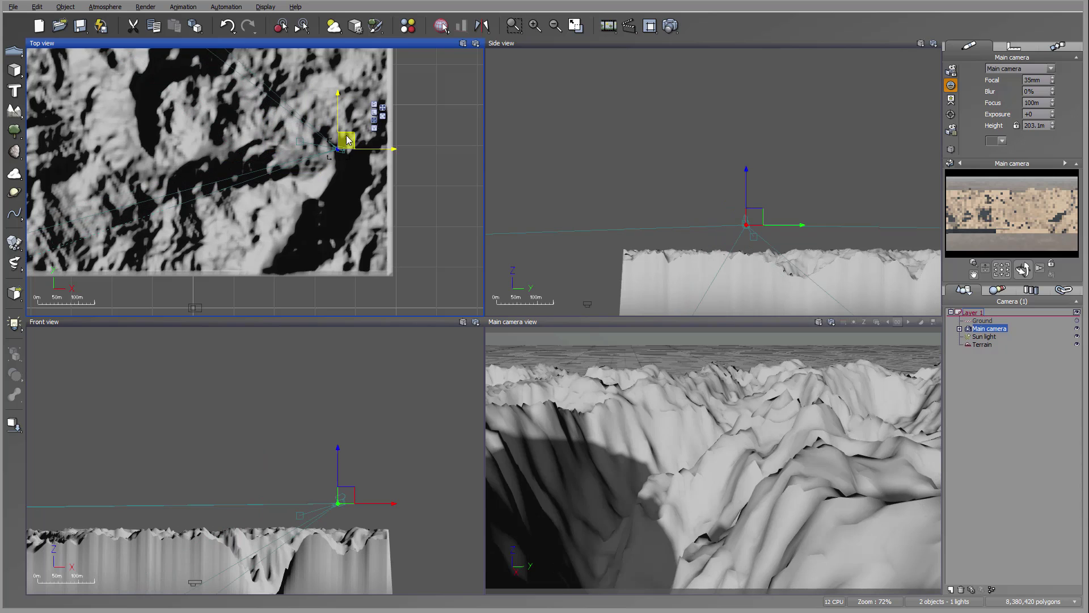
pyautogui.moveTo(1022, 270); pyautogui.dragTo(1009, 271)
# Step: Set the render destination to Render to screen in the render options
pyautogui.click(650, 25)
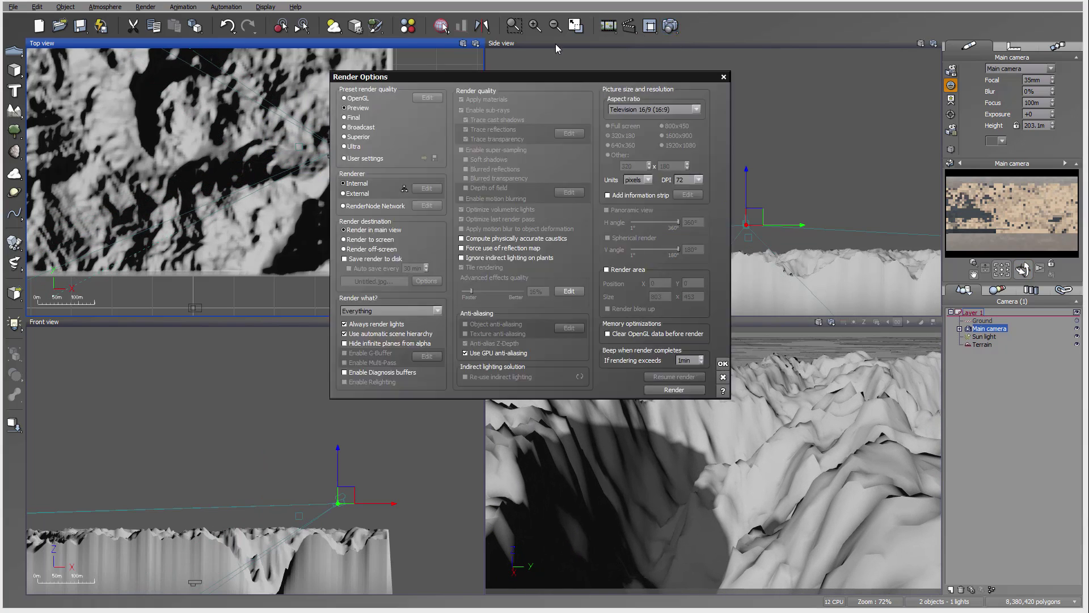
pyautogui.click(370, 240)
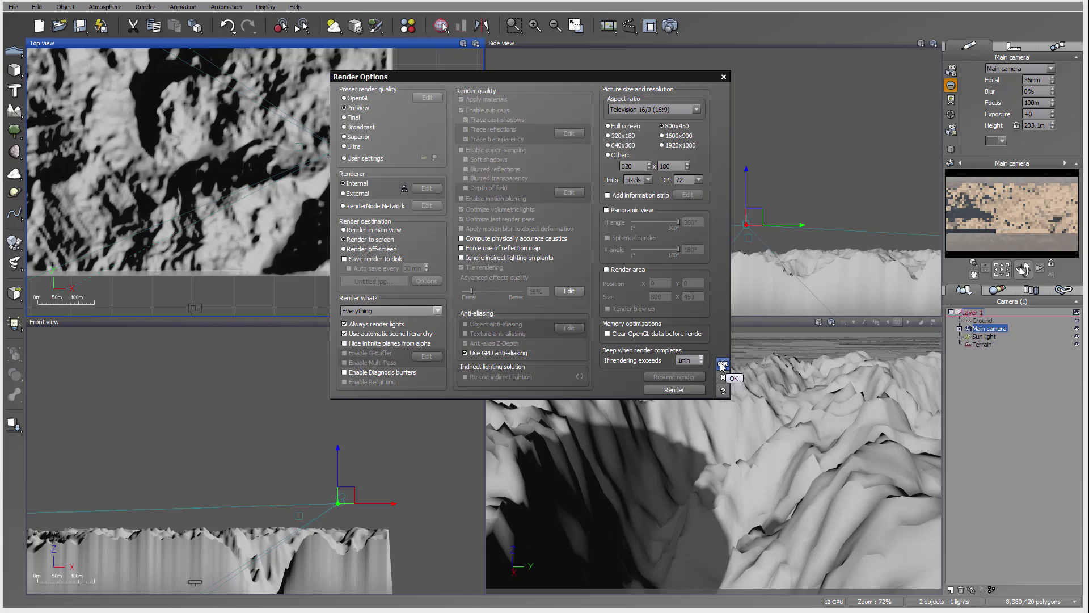
pyautogui.click(722, 364)
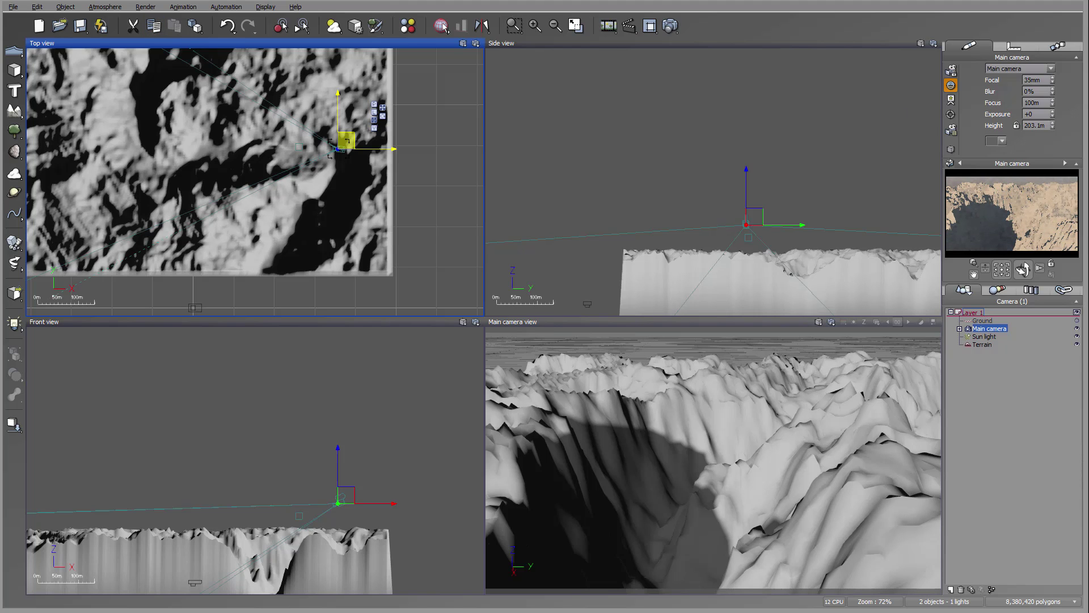
# Step: Render the untextured terrain from the main camera, review the image and close the render display
pyautogui.click(670, 26)
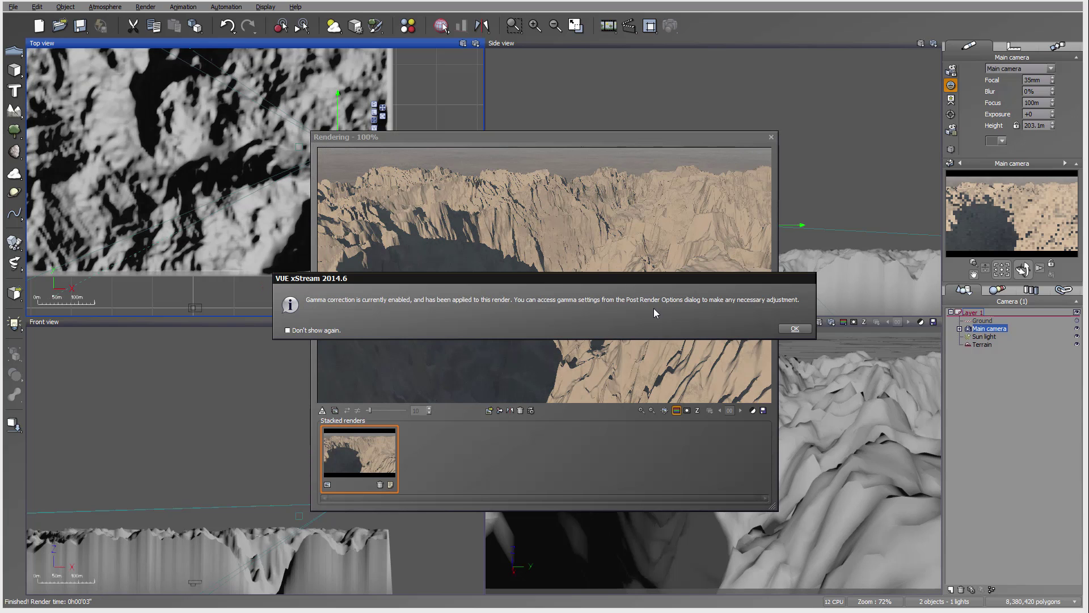
pyautogui.click(786, 332)
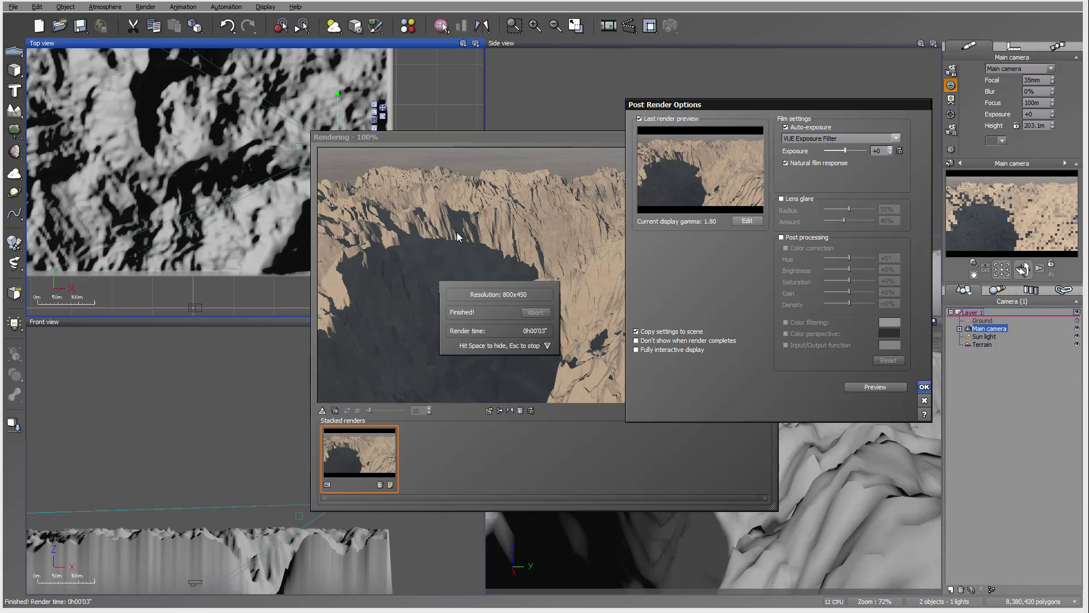
pyautogui.press('Escape')
pyautogui.click(772, 137)
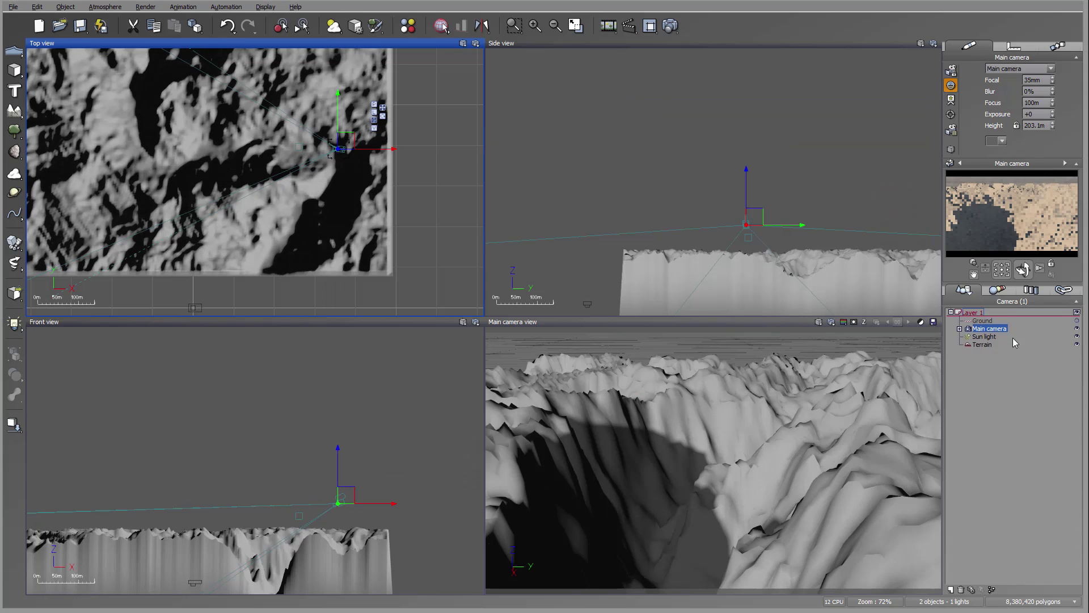
# Step: Reposition the sun light above the +X side of the terrain to relight the canyon walls
pyautogui.click(985, 336)
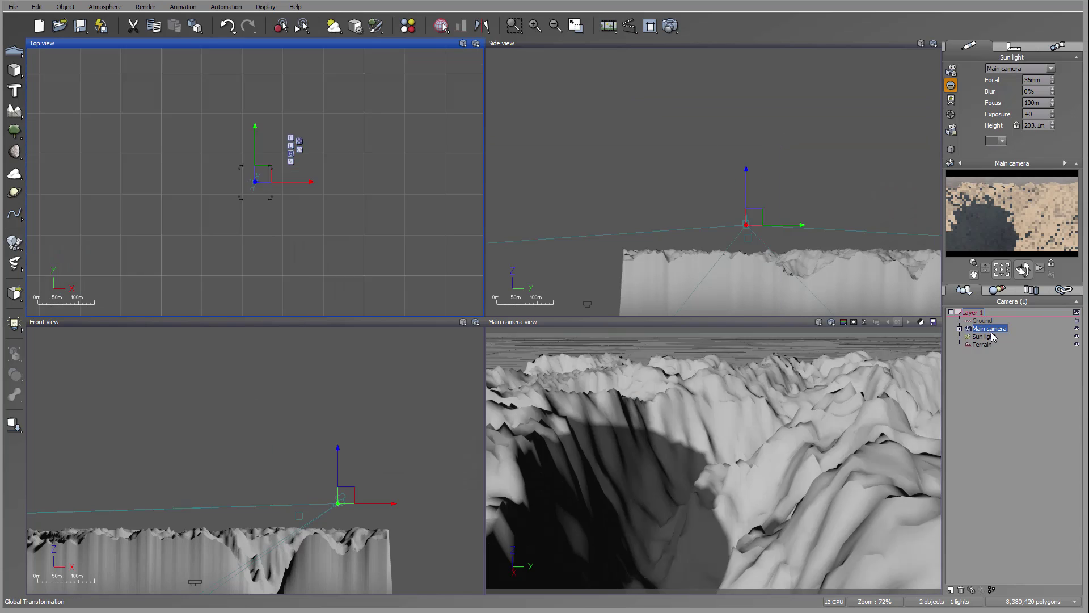
pyautogui.moveTo(420, 243)
pyautogui.mouseDown()
pyautogui.moveTo(319, 178)
pyautogui.moveTo(300, 147)
pyautogui.moveTo(366, 163)
pyautogui.mouseUp()
pyautogui.moveTo(798, 172); pyautogui.dragTo(800, 178)
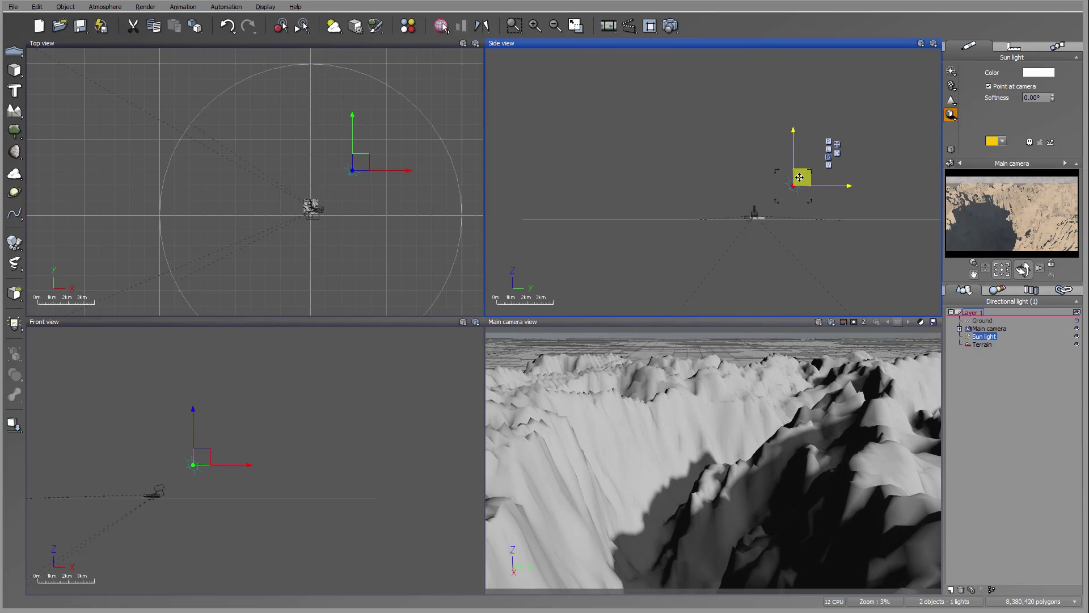
pyautogui.click(344, 187)
pyautogui.moveTo(317, 149); pyautogui.dragTo(319, 170)
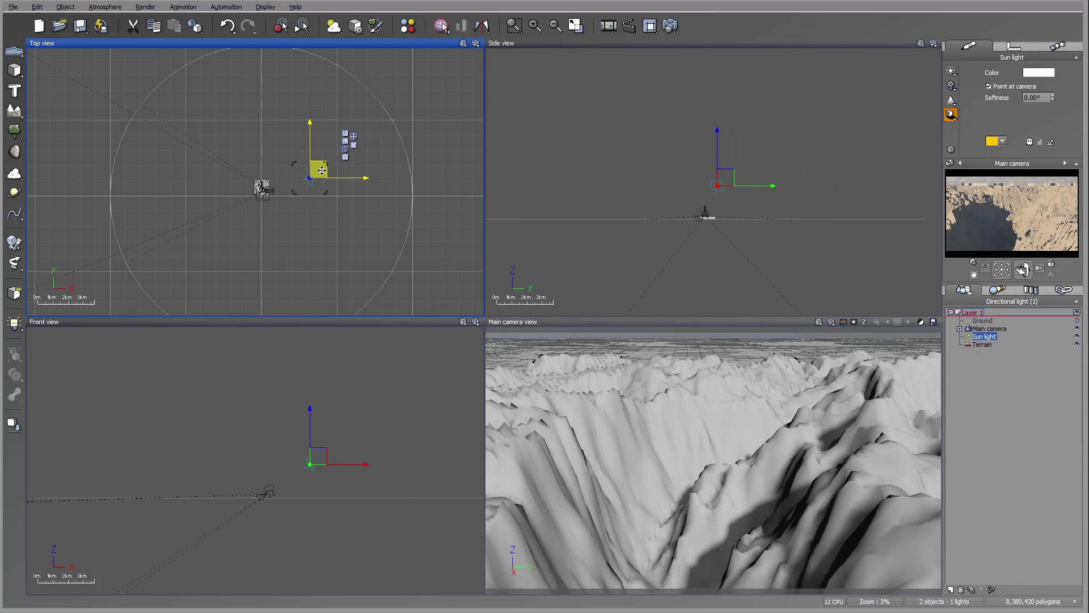
# Step: Select the terrain and reduce its height to about 167 m, keeping its base on the ground
pyautogui.scroll(5, 265, 164)
pyautogui.scroll(5, 353, 192)
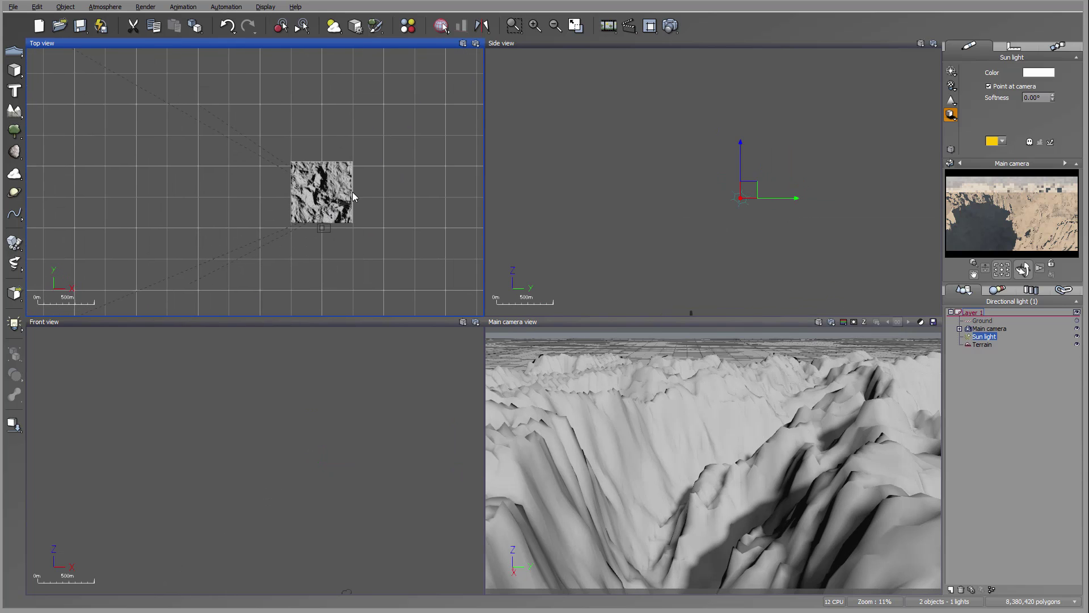
pyautogui.click(373, 126)
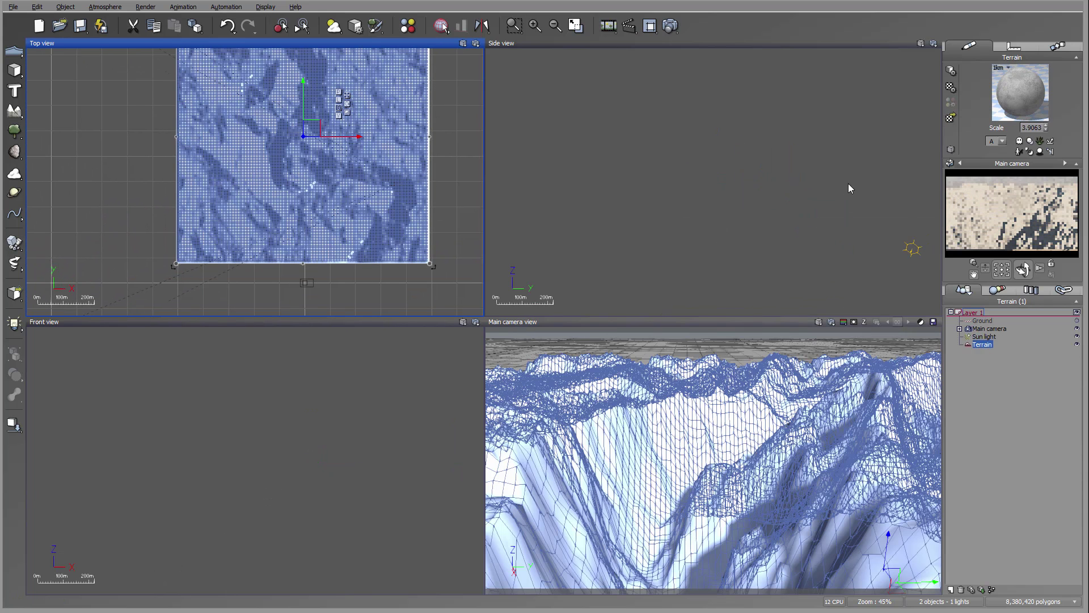
pyautogui.scroll(-5, 751, 161)
pyautogui.scroll(5, 751, 164)
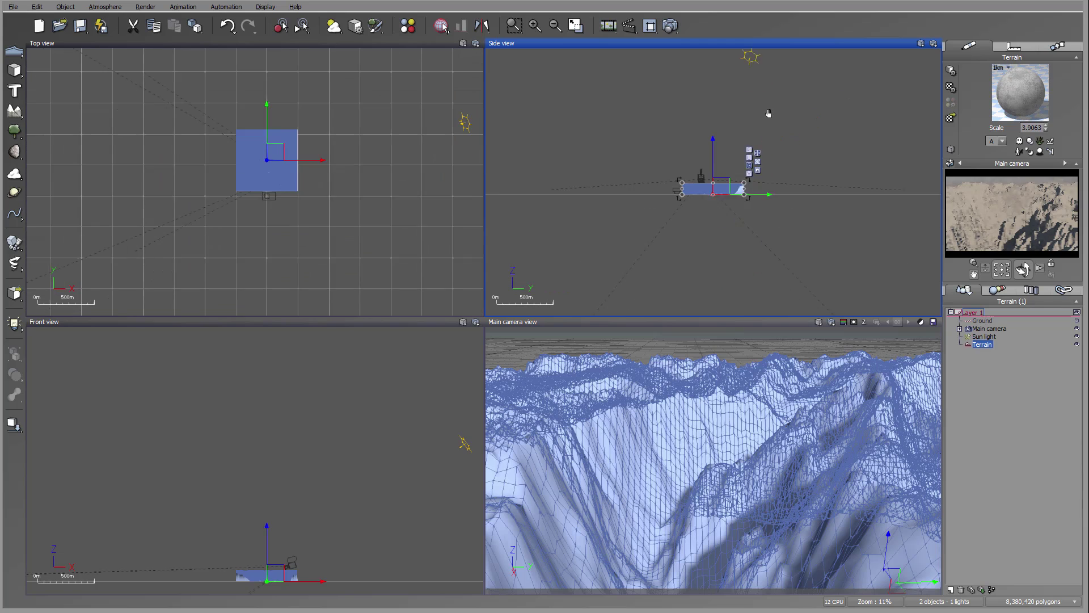
pyautogui.moveTo(717, 156); pyautogui.dragTo(716, 164)
pyautogui.moveTo(377, 162); pyautogui.dragTo(379, 137, button='right')
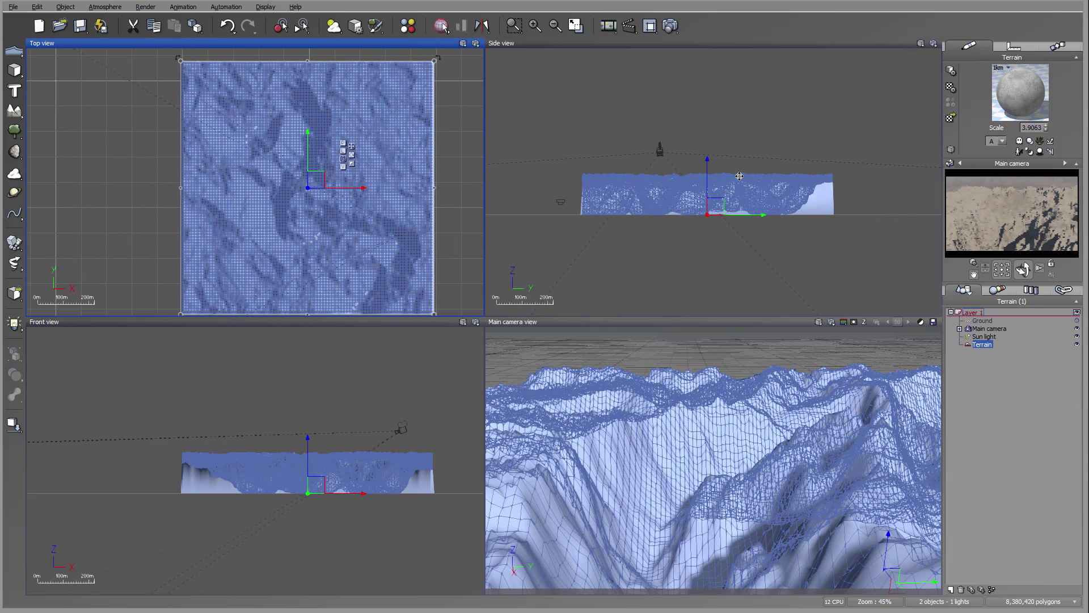
pyautogui.moveTo(762, 184); pyautogui.dragTo(760, 149, button='right')
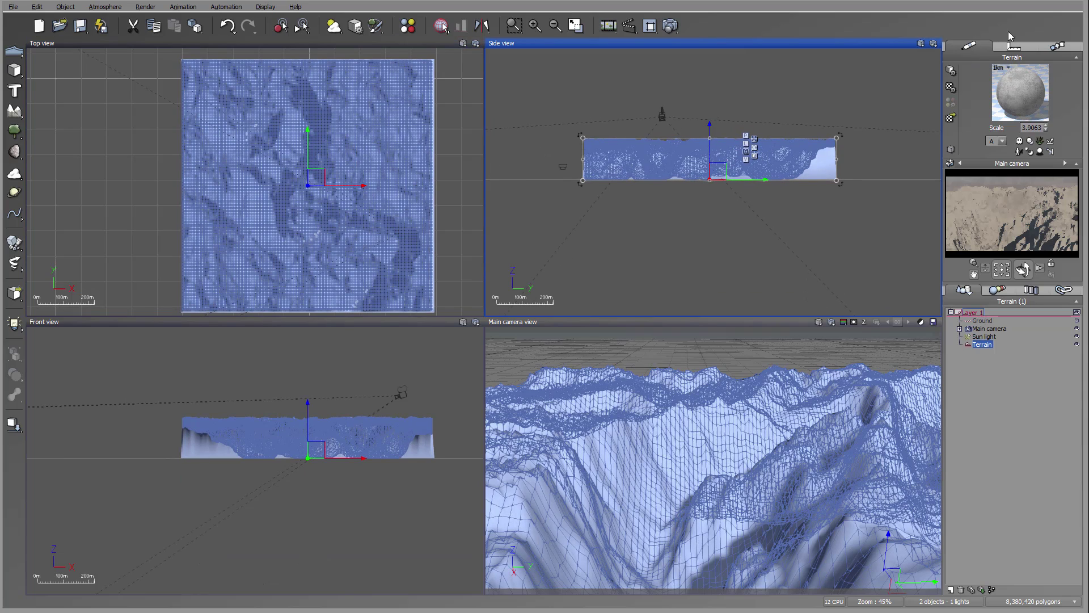
# Step: Check the terrain's X, Y and Z size values
pyautogui.click(1012, 46)
pyautogui.click(951, 100)
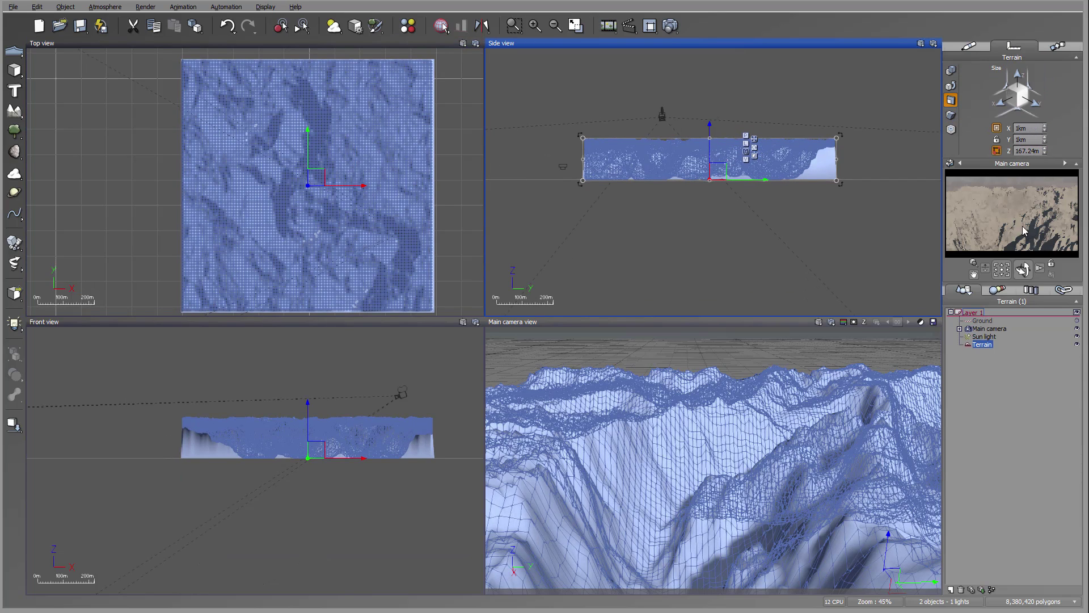
pyautogui.moveTo(763, 147); pyautogui.dragTo(762, 142, button='right')
# Step: Edit the terrain's Default material, setting its scale to 1 and its mapping to Object - Parametric
pyautogui.click(968, 46)
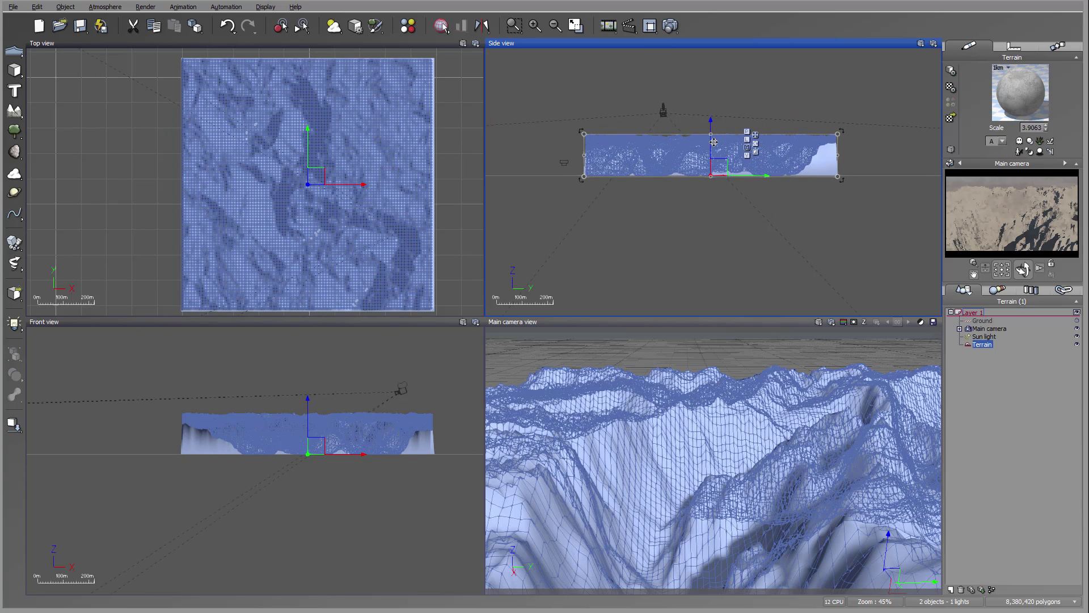
pyautogui.doubleClick(1016, 100)
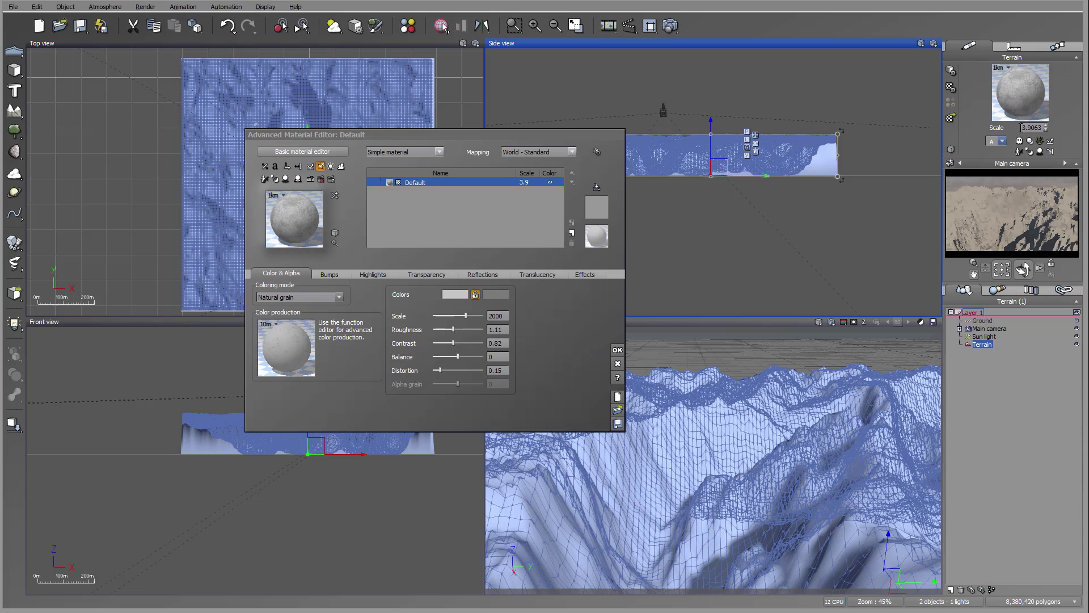
pyautogui.click(527, 182)
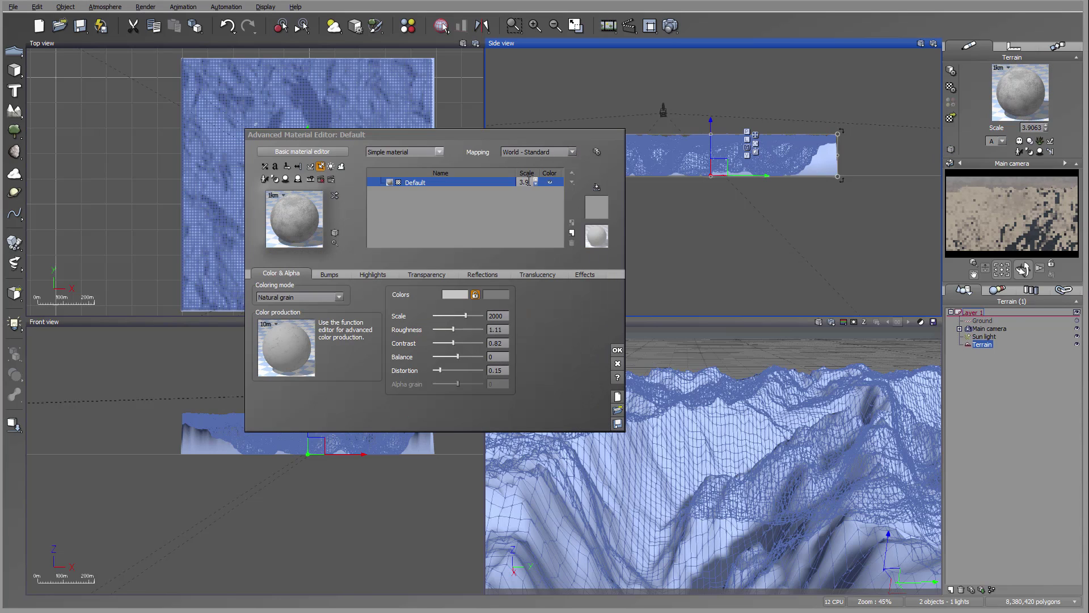
pyautogui.doubleClick(527, 182)
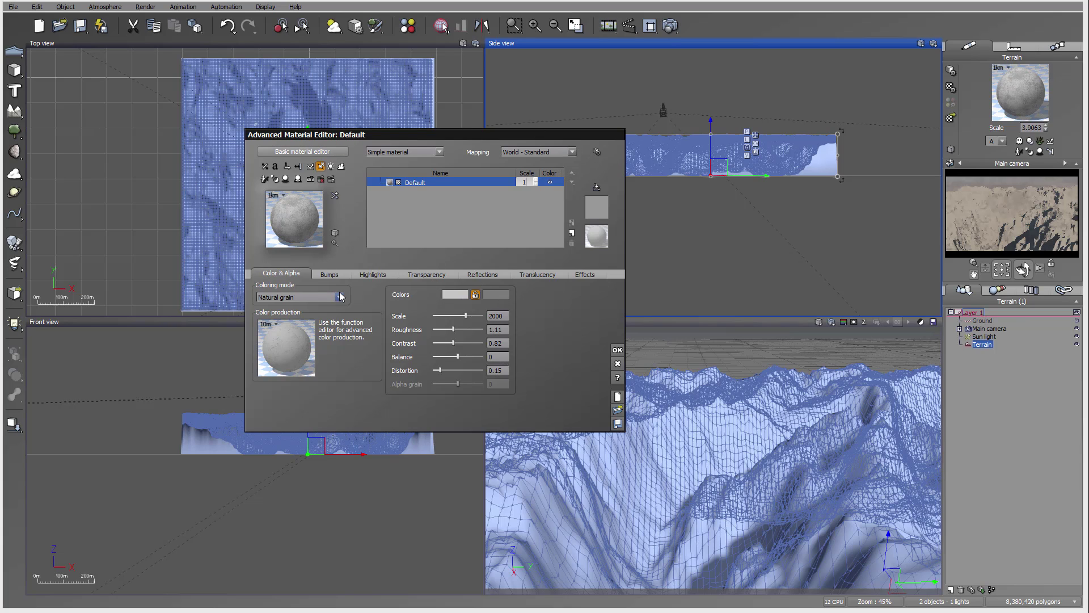
pyautogui.click(571, 152)
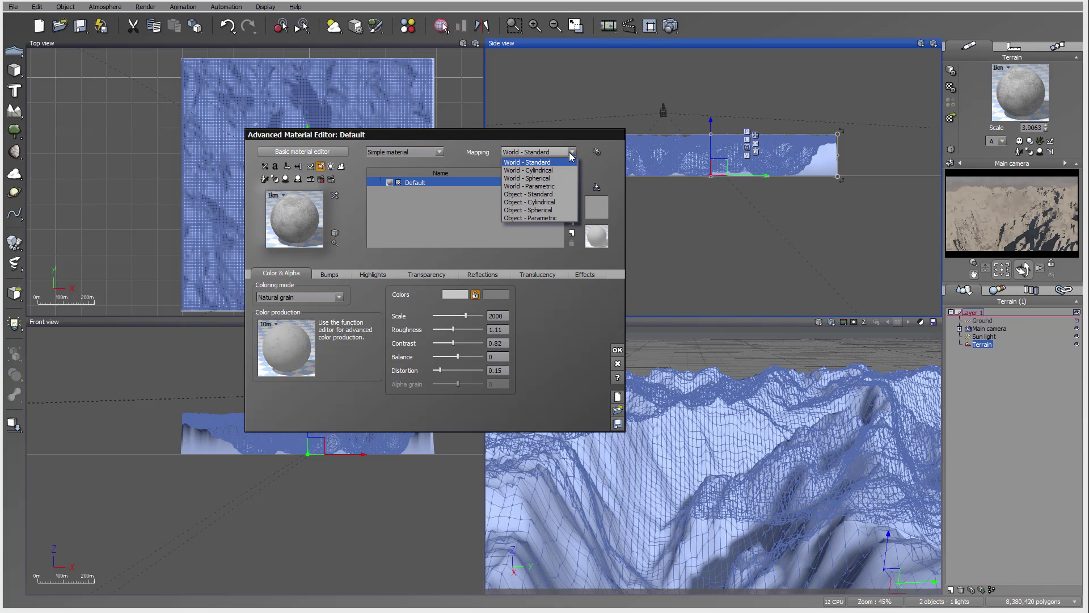
pyautogui.click(536, 217)
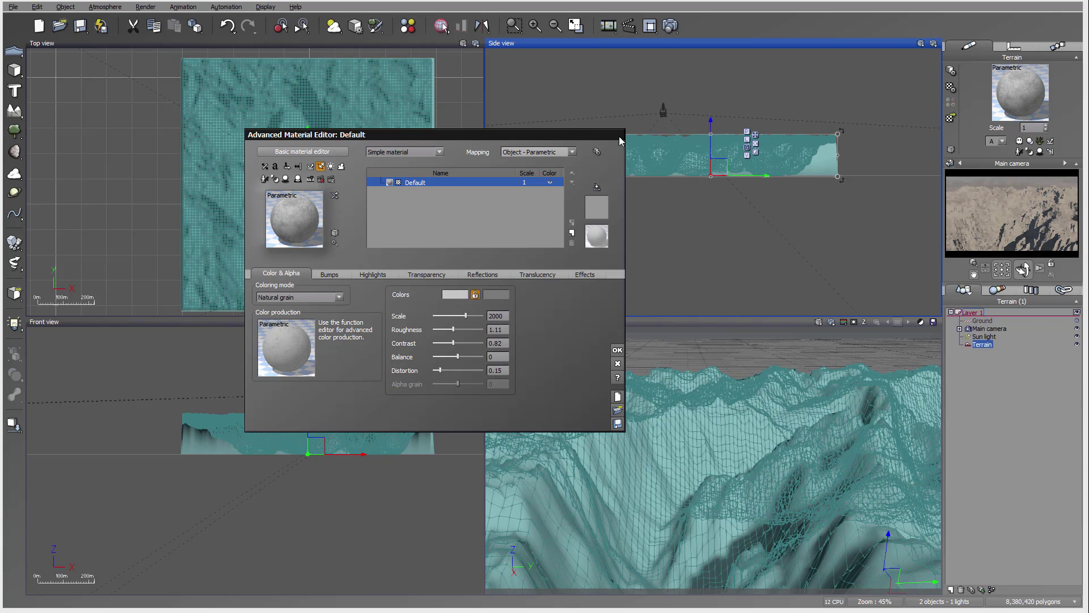
# Step: Set the material's coloring mode to Mapped picture and load mainColorMap.tif from the maps folder as the color picture
pyautogui.moveTo(566, 134); pyautogui.dragTo(808, 66)
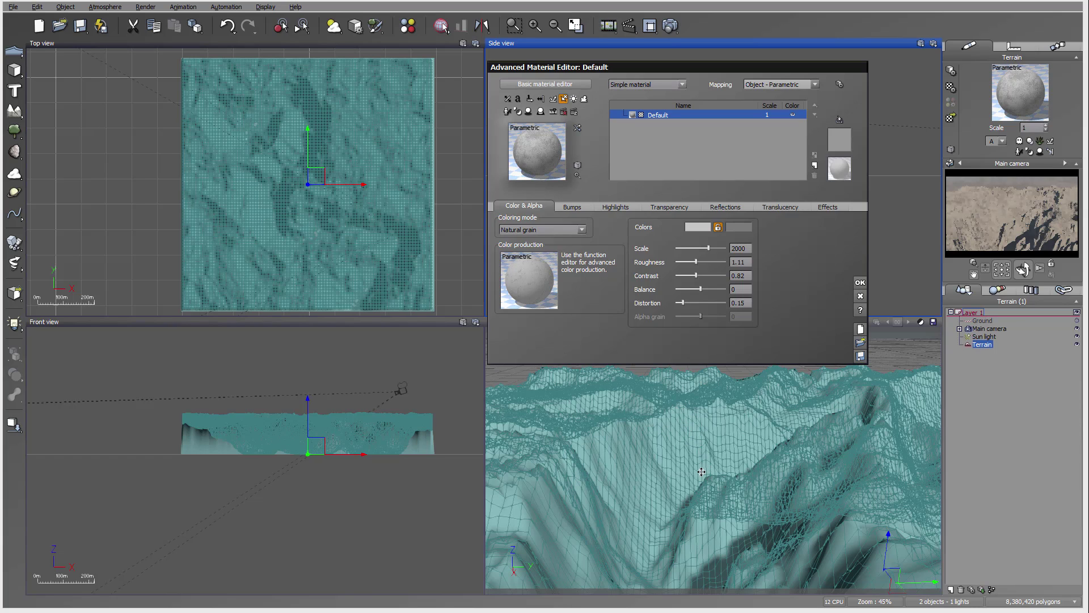
pyautogui.moveTo(752, 73); pyautogui.dragTo(499, 118)
pyautogui.click(326, 275)
pyautogui.click(272, 284)
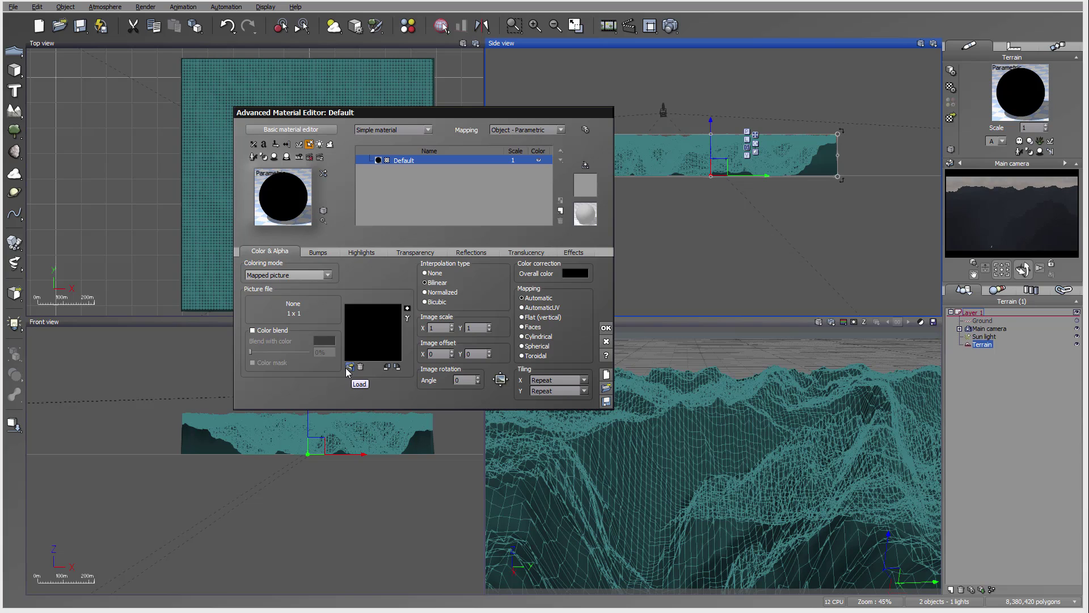
pyautogui.click(349, 367)
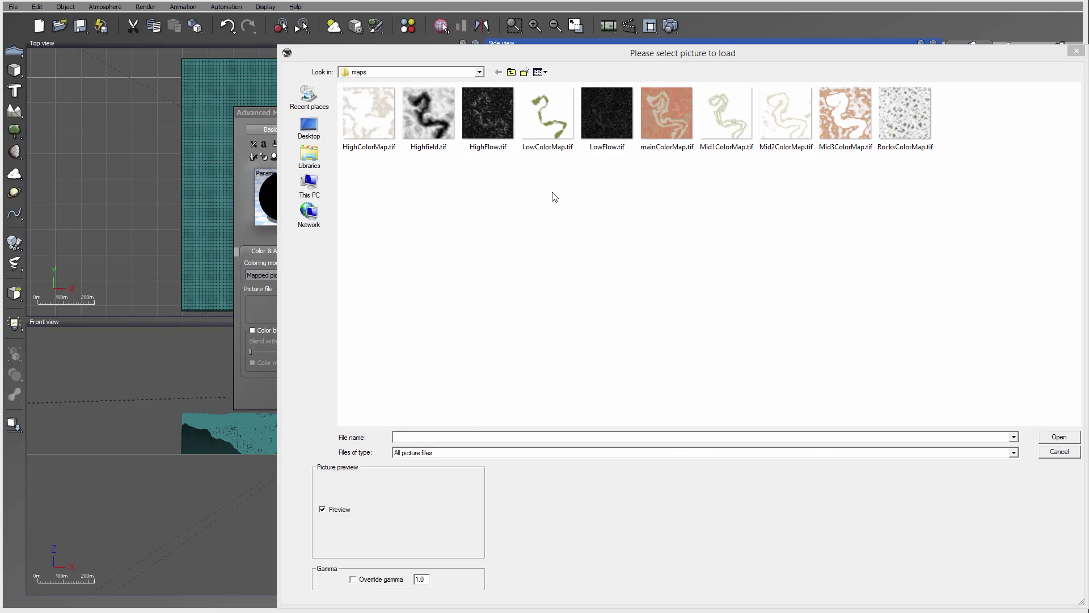
pyautogui.click(670, 121)
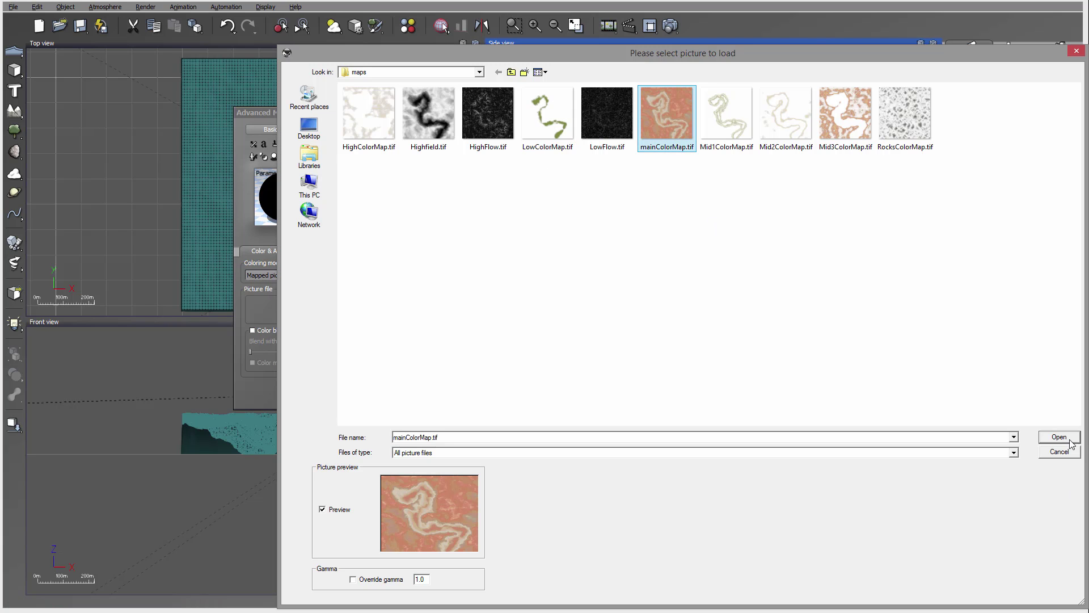
pyautogui.click(1070, 441)
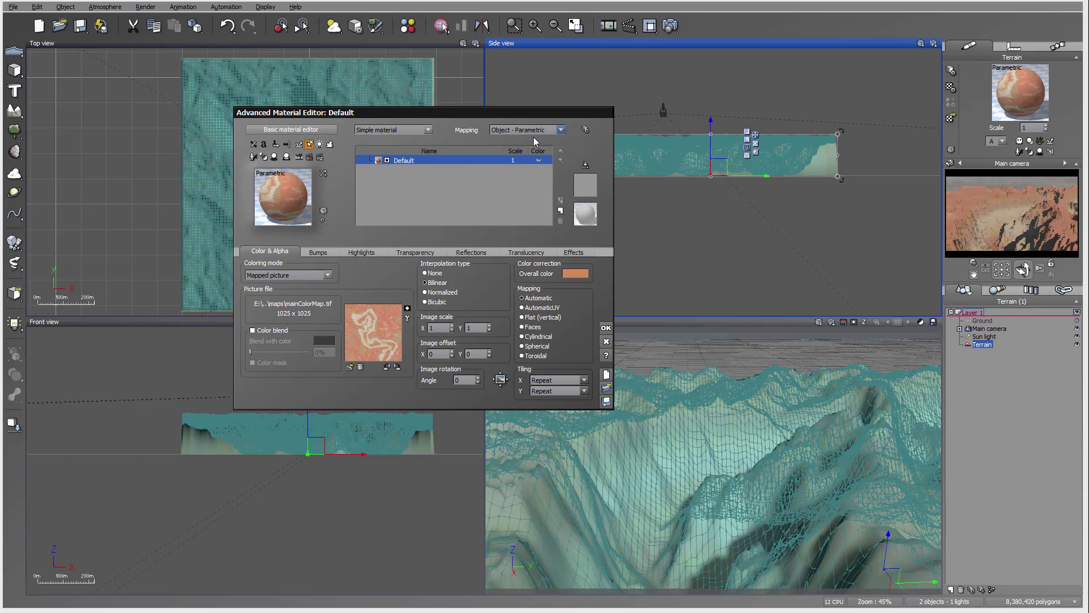
# Step: Render the terrain with its color map, accept the post render options and close the render display
pyautogui.click(672, 26)
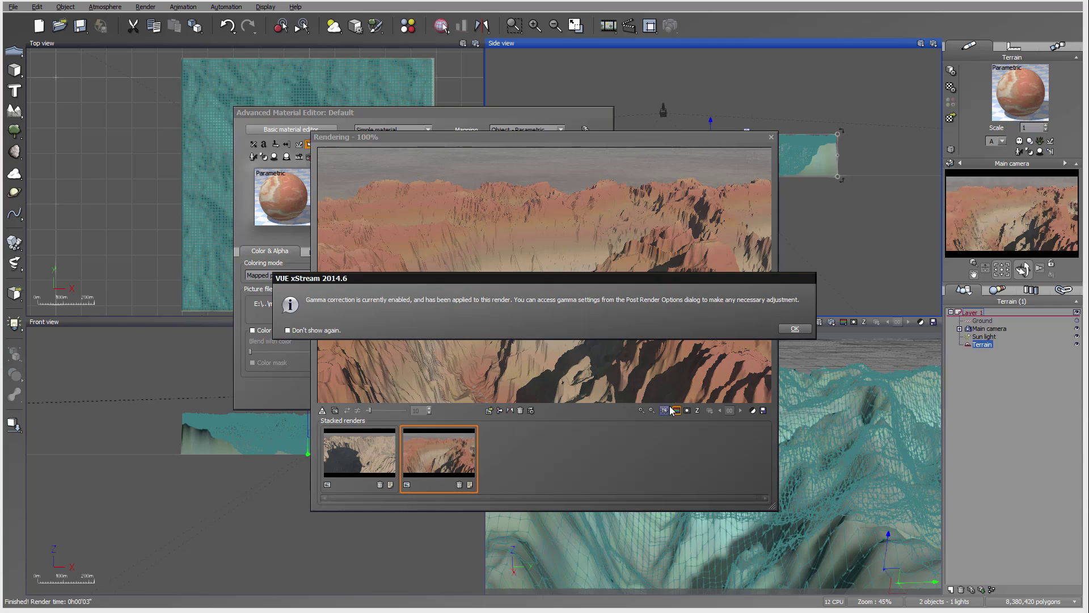
pyautogui.click(795, 329)
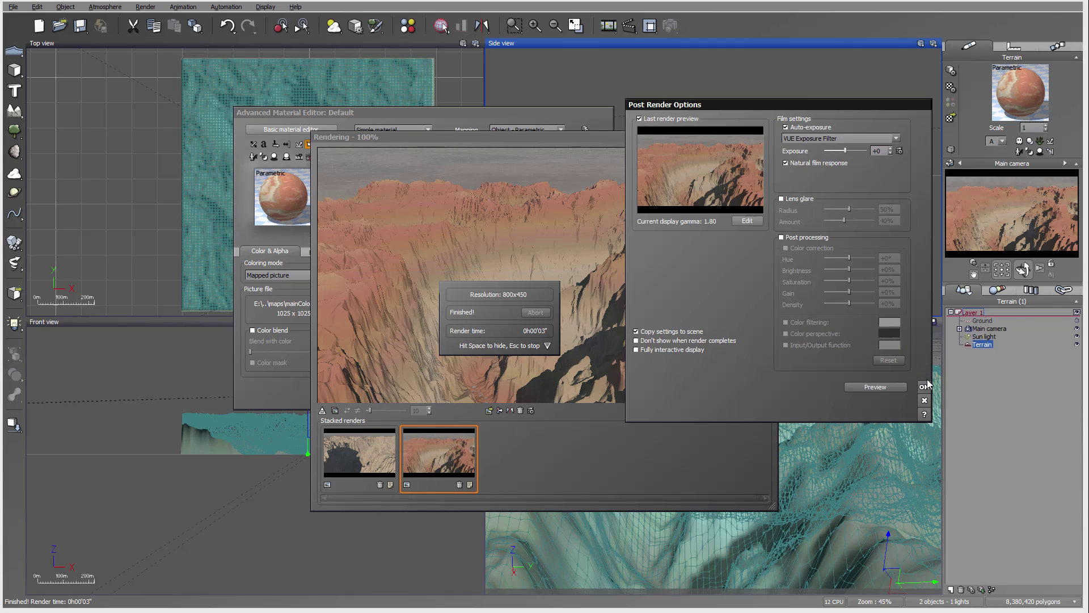
pyautogui.click(924, 387)
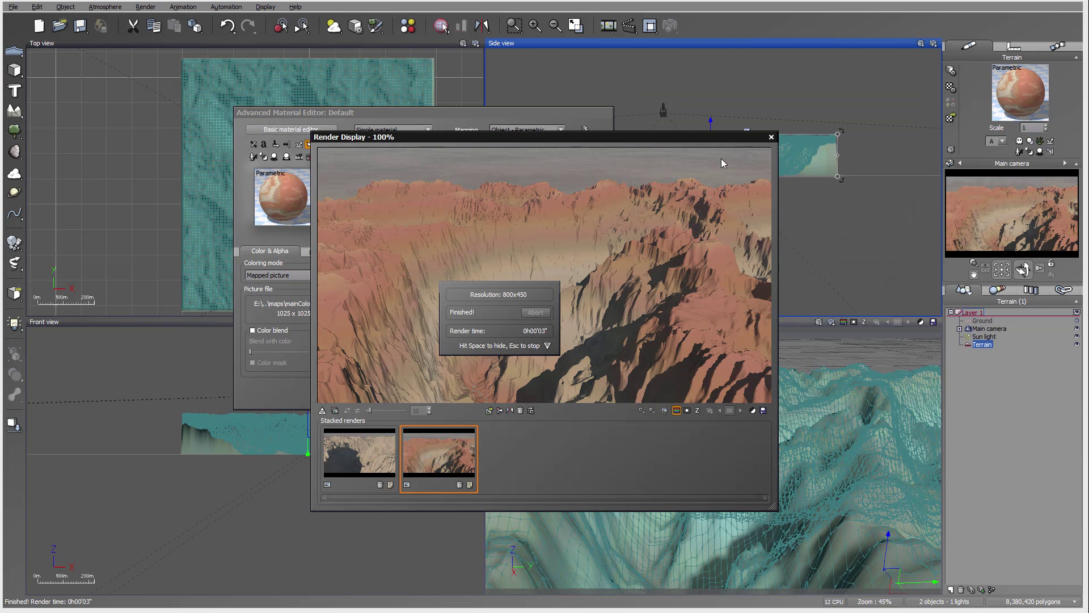
pyautogui.click(772, 137)
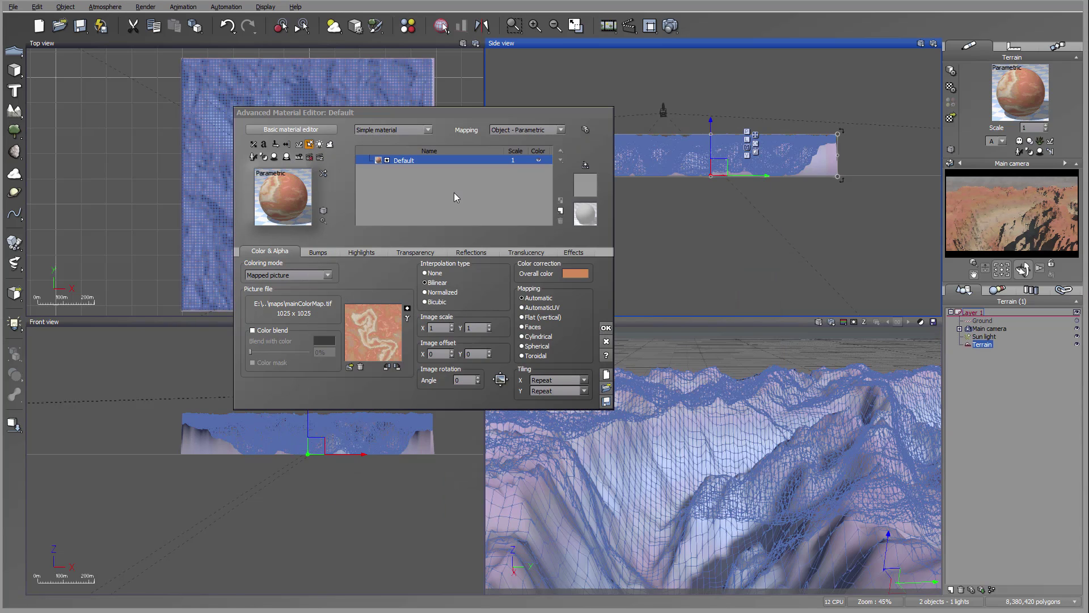
# Step: Add a new layer above the Default material and lower the minimum of its altitude range to -1
pyautogui.moveTo(478, 113); pyautogui.dragTo(516, 134)
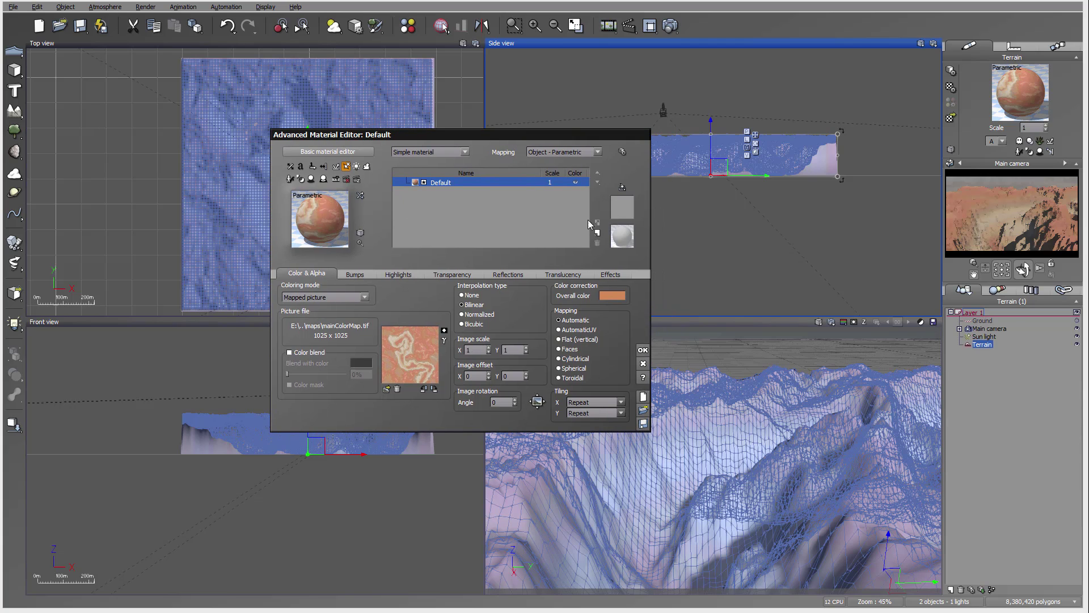
pyautogui.click(596, 233)
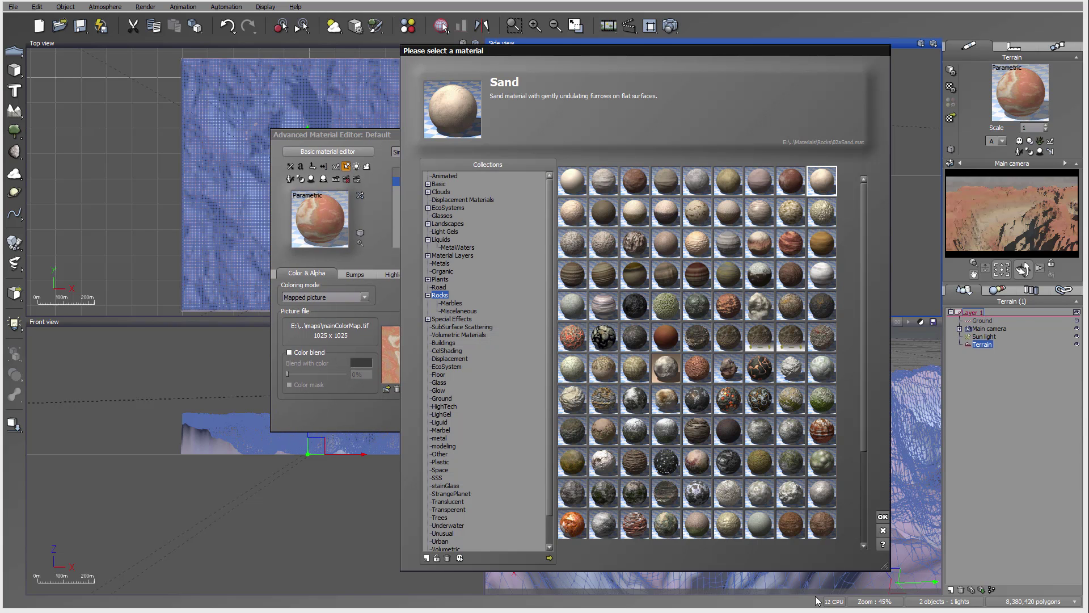
pyautogui.click(883, 531)
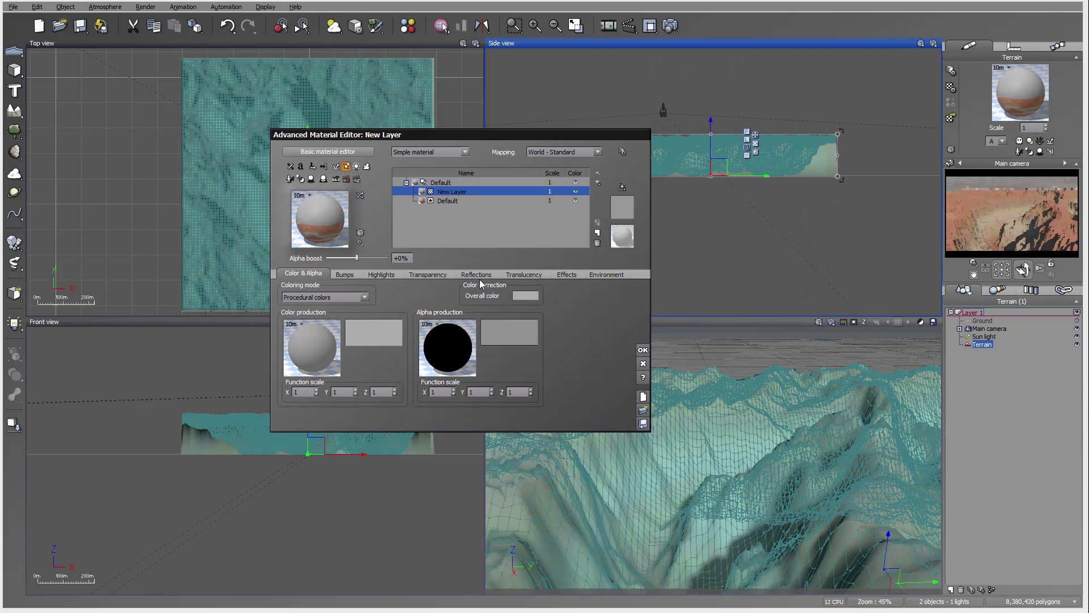
pyautogui.click(592, 274)
pyautogui.moveTo(427, 293); pyautogui.dragTo(396, 293)
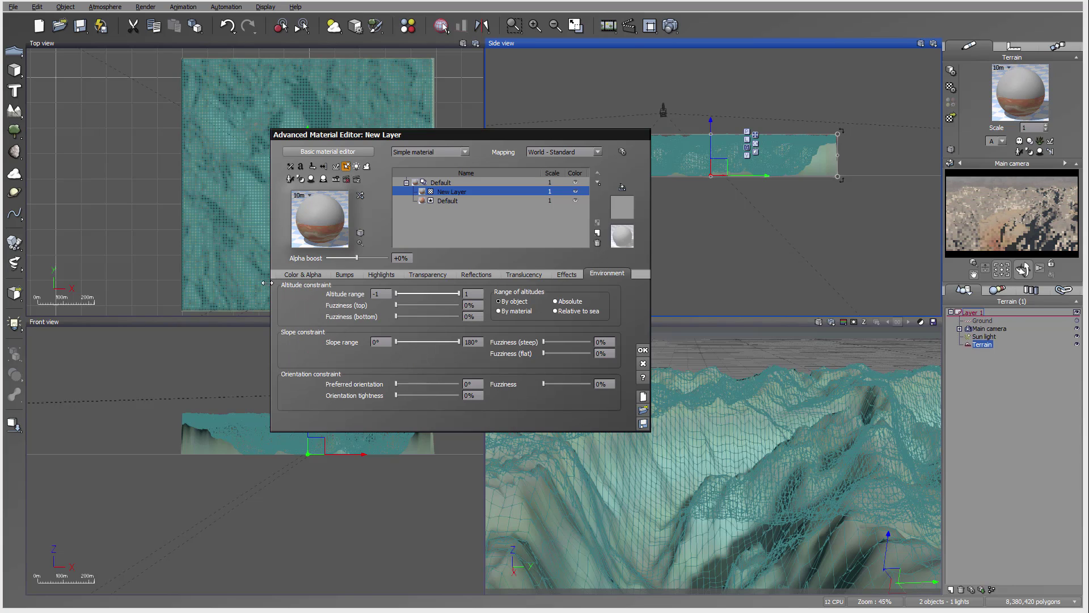
# Step: Set the new layer's coloring mode to Mapped picture and load LowColorMap.tif, using its alpha as material transparency
pyautogui.click(303, 274)
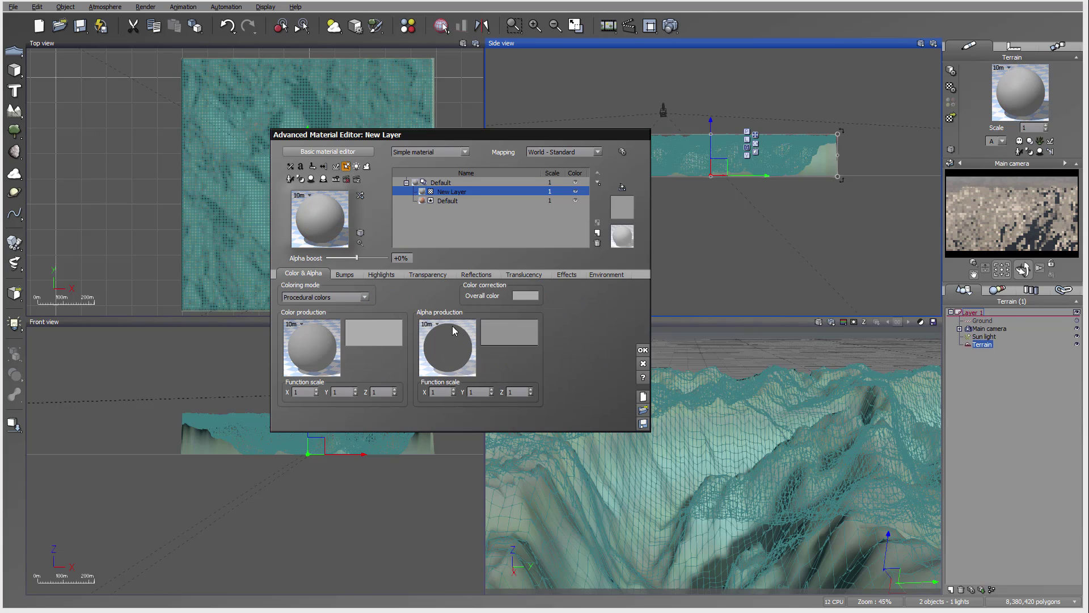
pyautogui.click(365, 298)
pyautogui.click(340, 308)
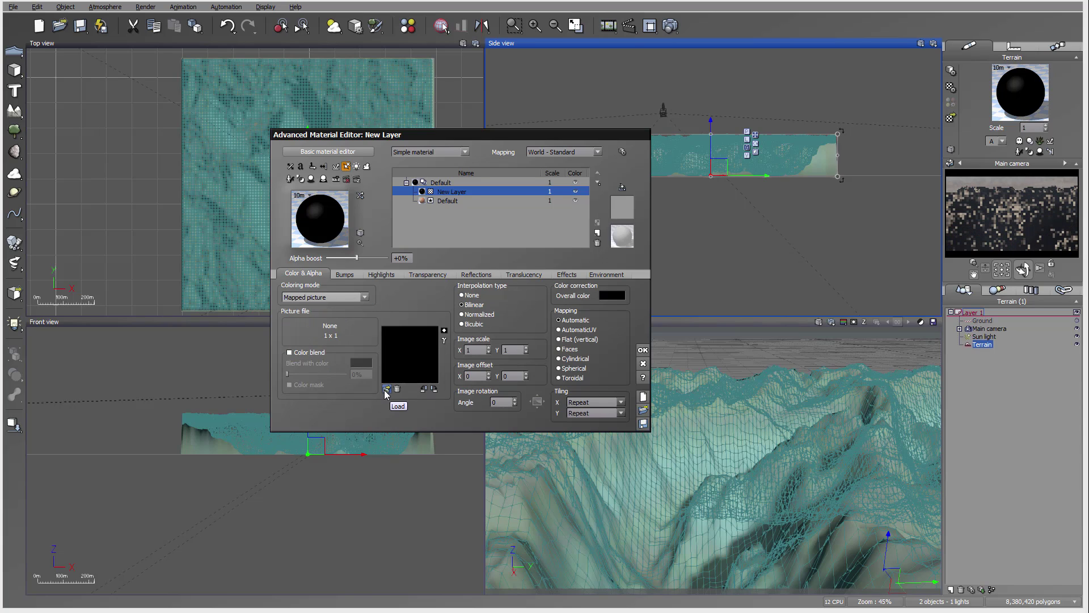
pyautogui.click(386, 389)
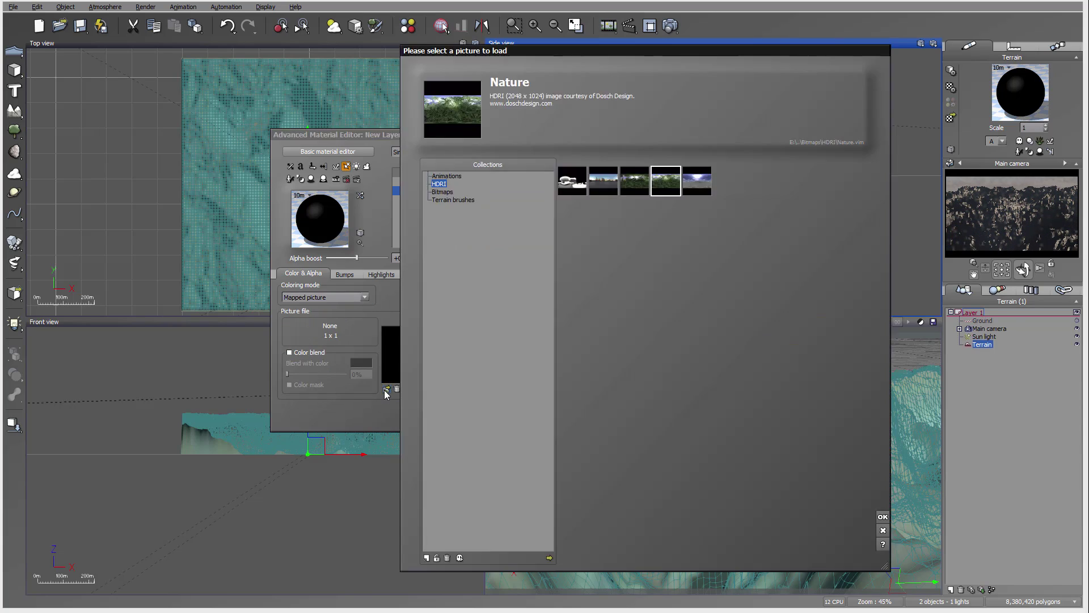
pyautogui.click(550, 558)
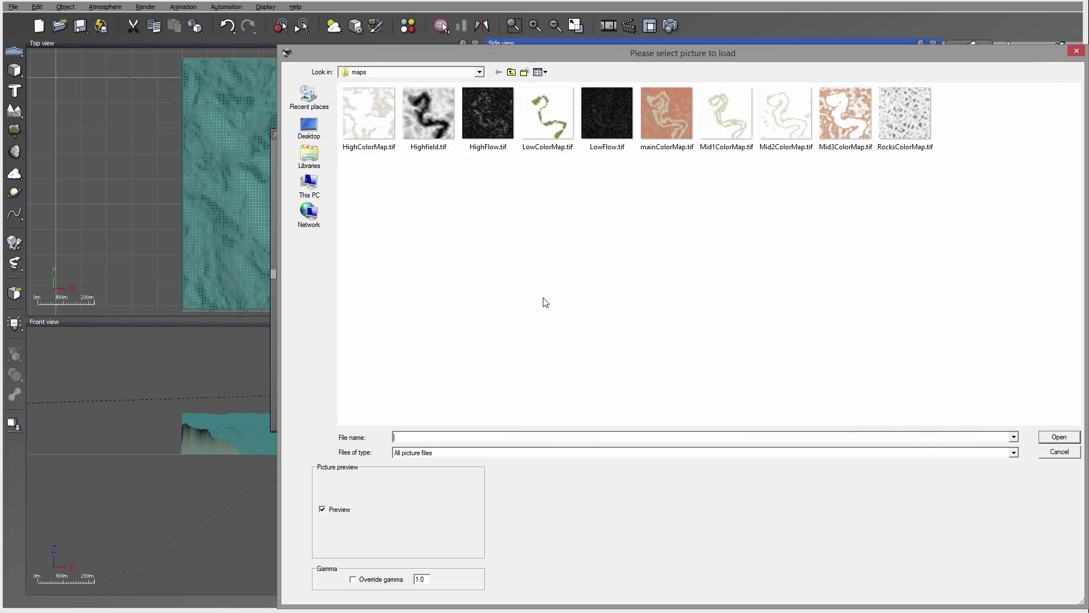
pyautogui.click(550, 121)
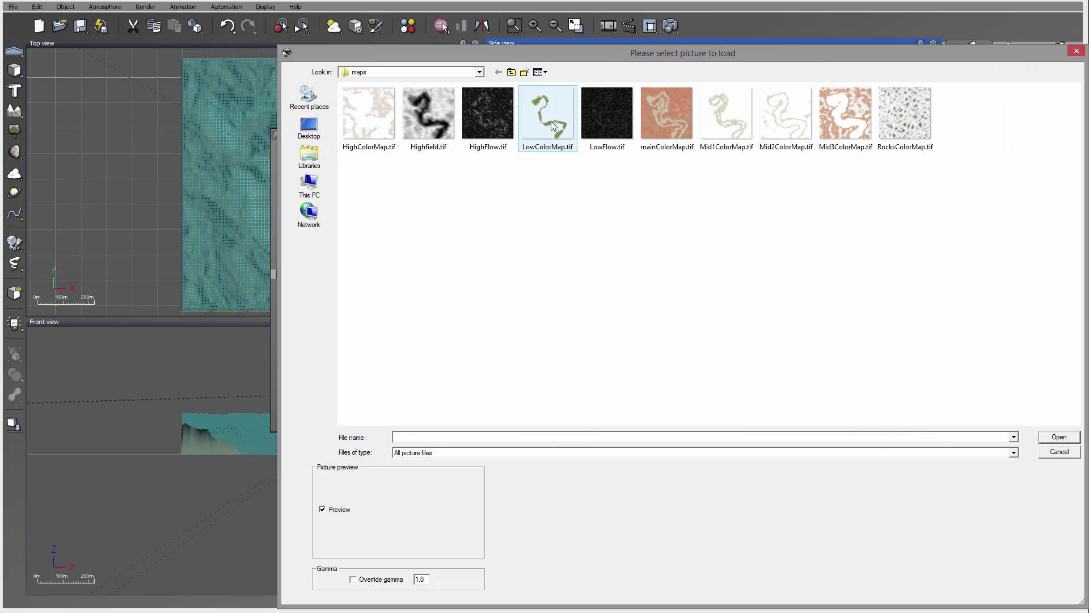
pyautogui.click(1059, 438)
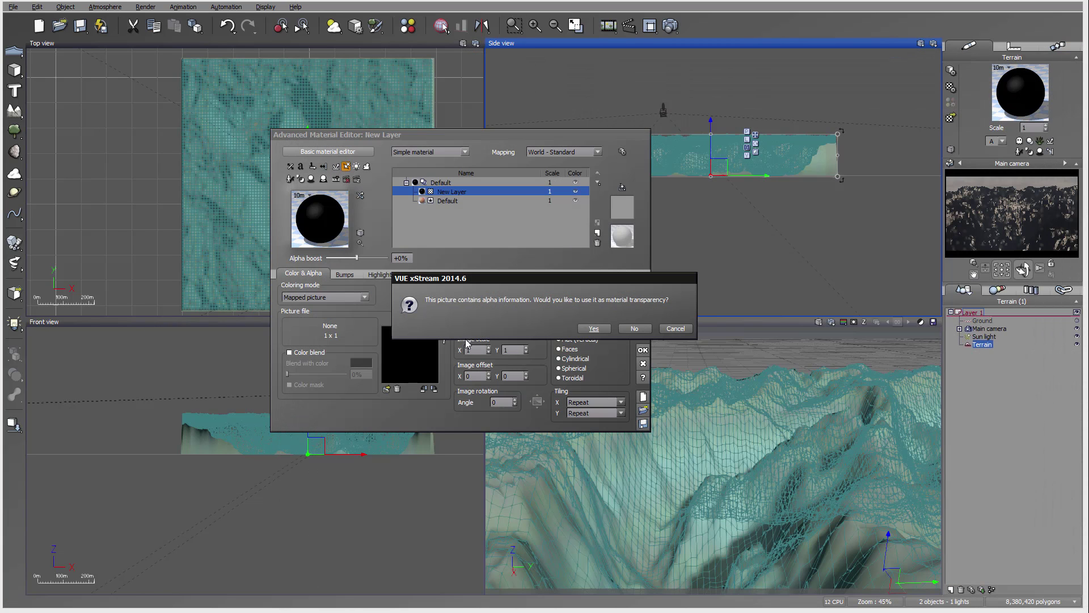
pyautogui.click(593, 328)
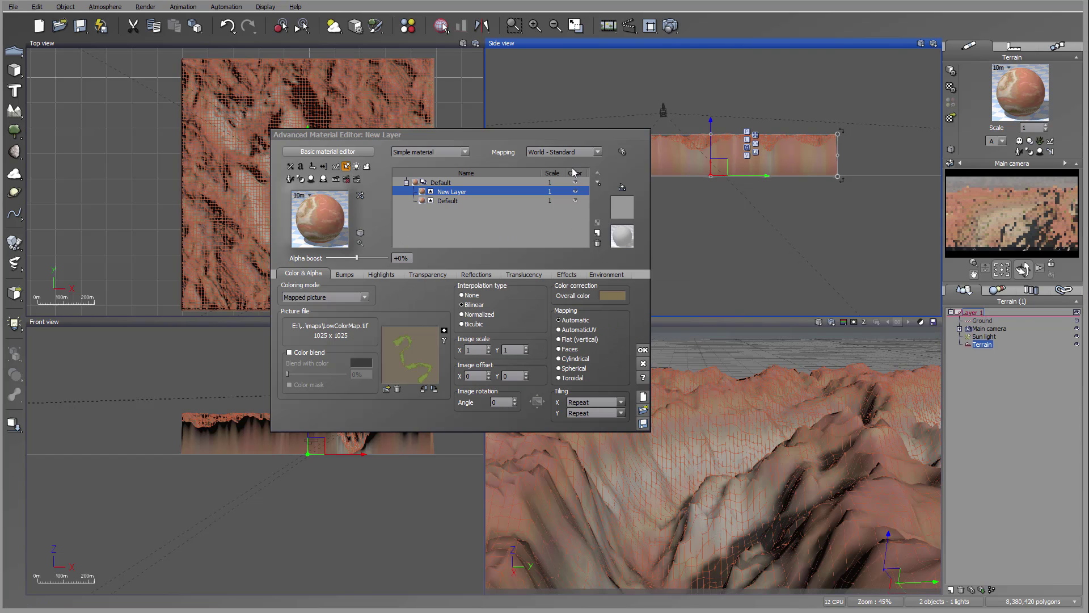
# Step: Set the LowColorMap layer's mapping to Object - Parametric and accept the material
pyautogui.click(597, 151)
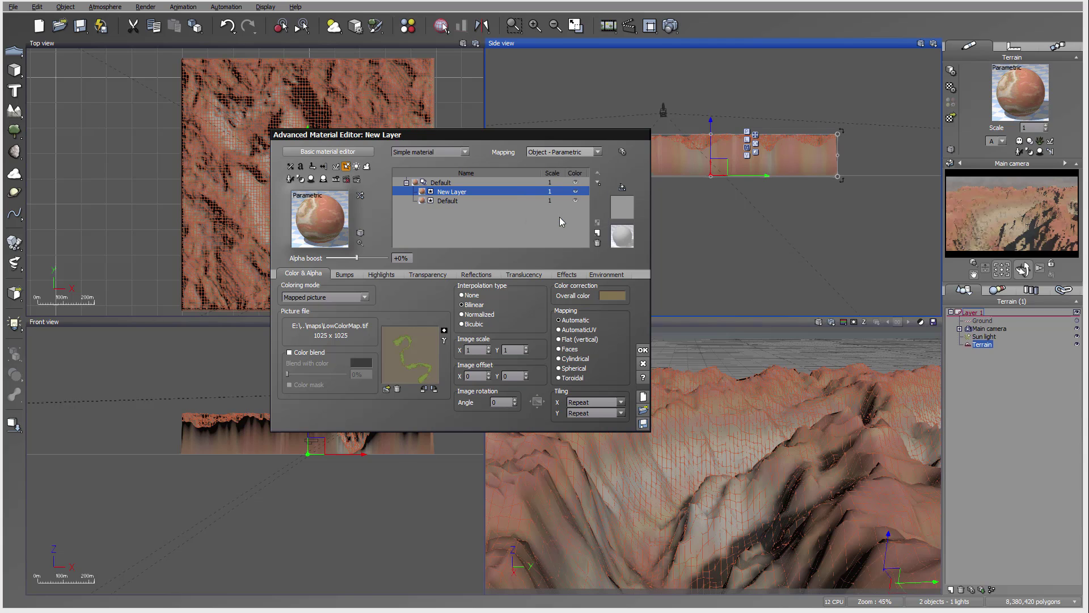
pyautogui.click(558, 218)
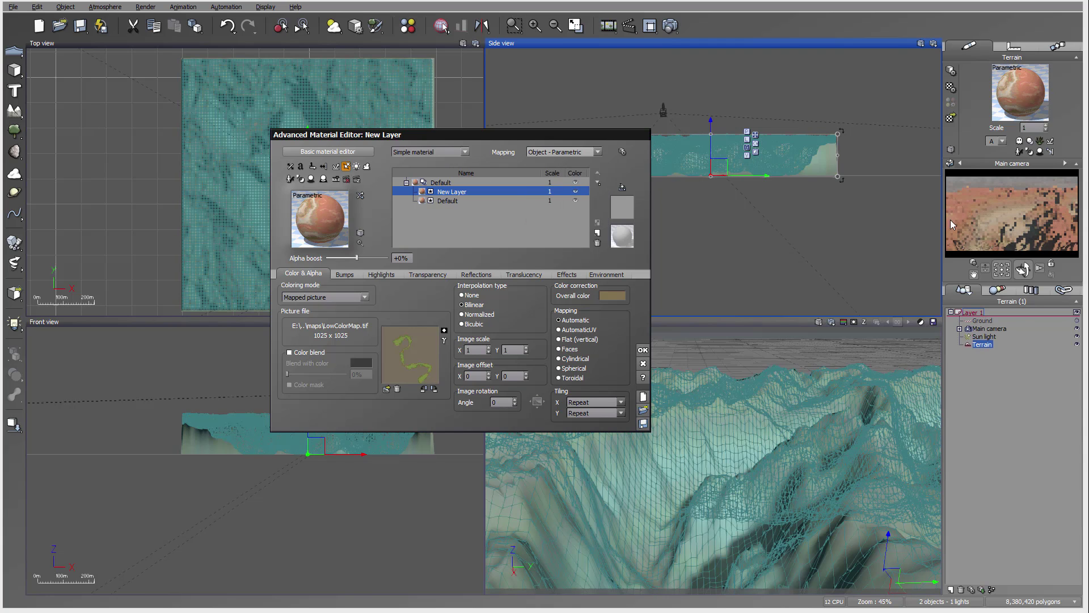
pyautogui.click(643, 350)
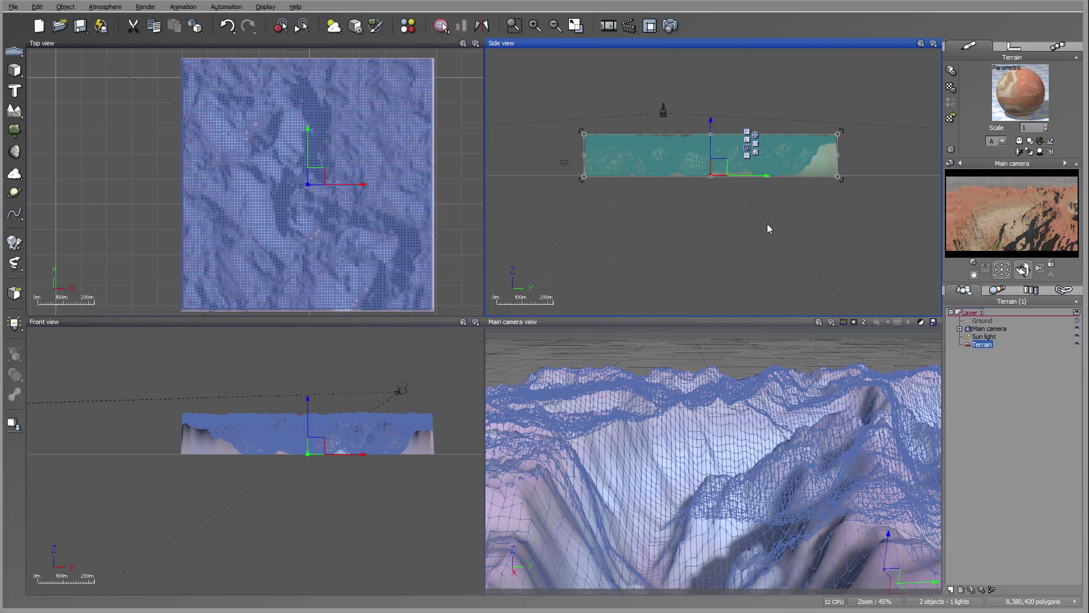
# Step: Tilt the main camera down into the canyon and render the view, dismissing the post render options
pyautogui.click(1000, 329)
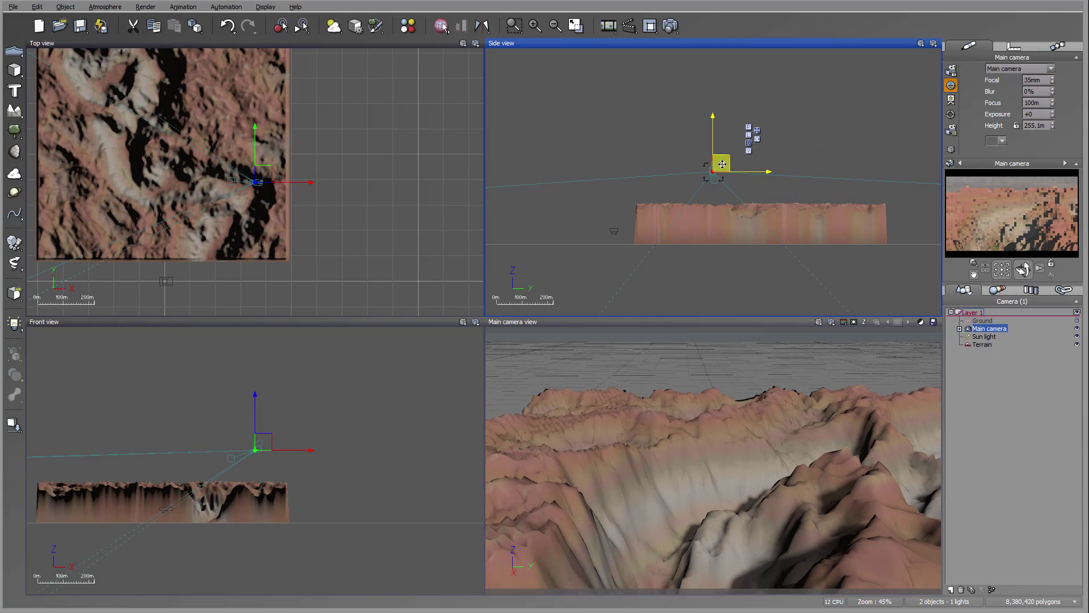
pyautogui.moveTo(1023, 268); pyautogui.dragTo(1024, 271)
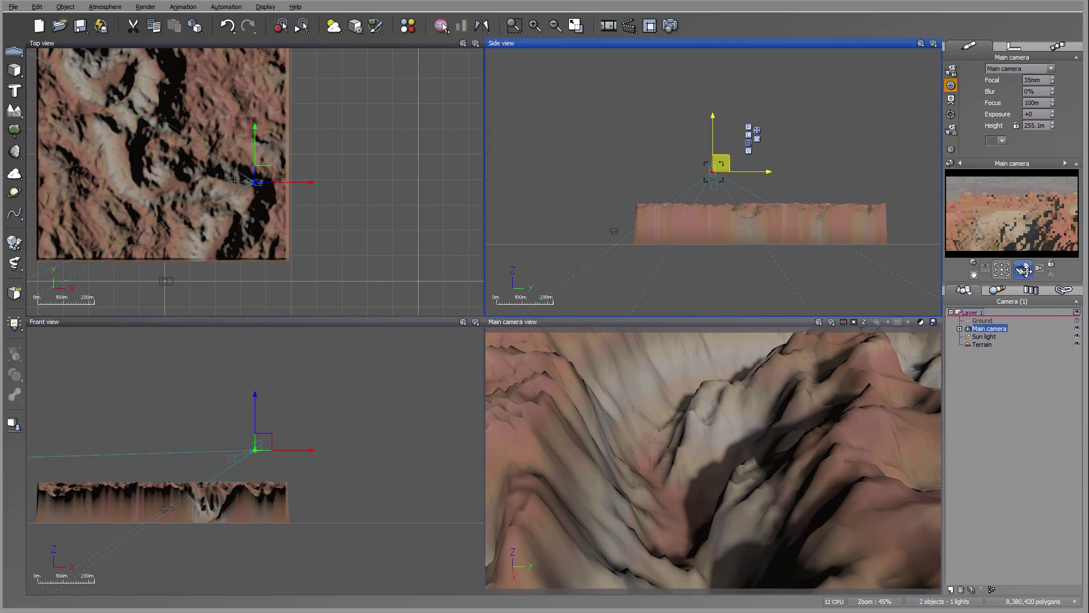
pyautogui.click(670, 21)
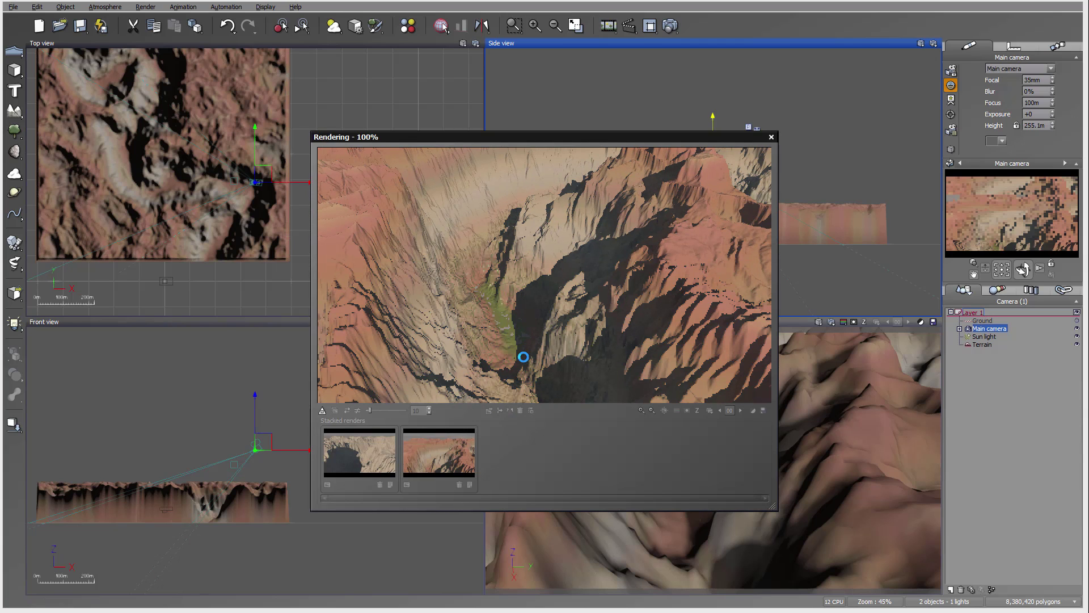
pyautogui.click(796, 329)
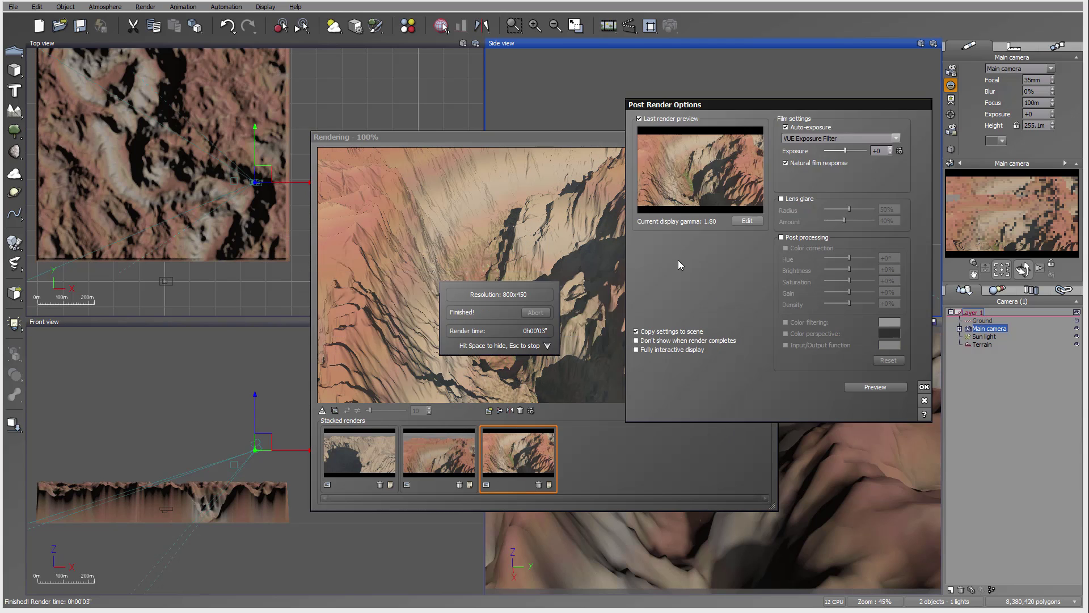
pyautogui.press('Escape')
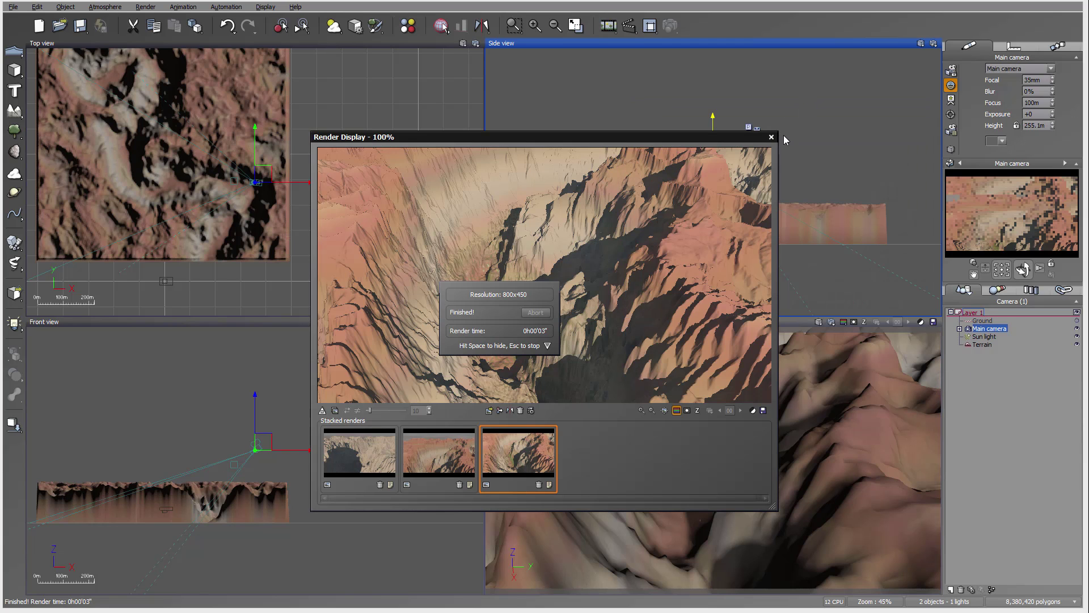
# Step: Reopen the terrain's material, add another layer above the LowColorMap layer and show its environment constraints
pyautogui.click(982, 344)
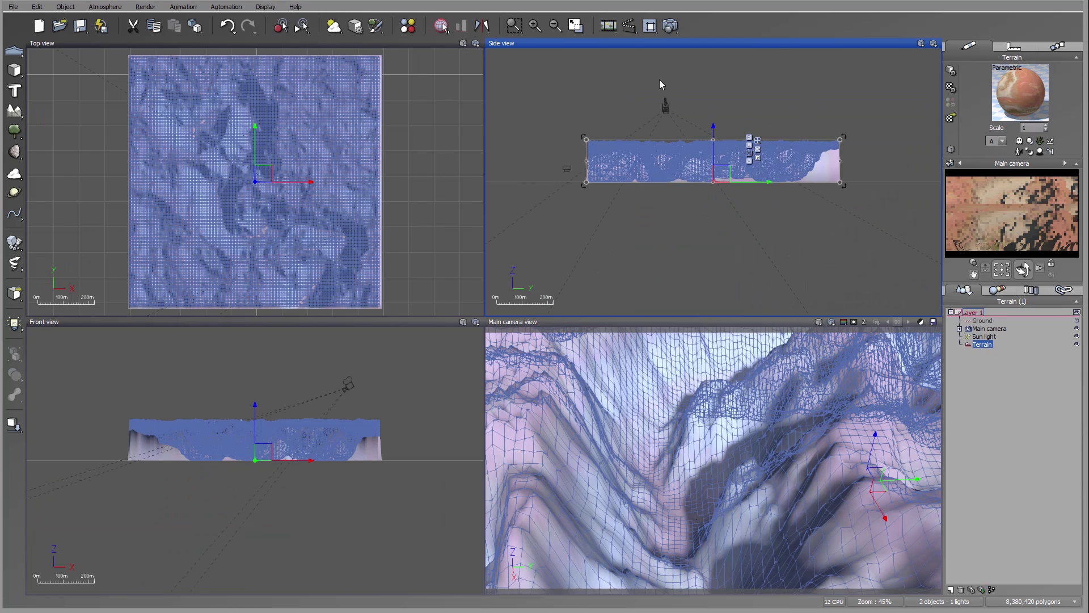
pyautogui.doubleClick(1037, 79)
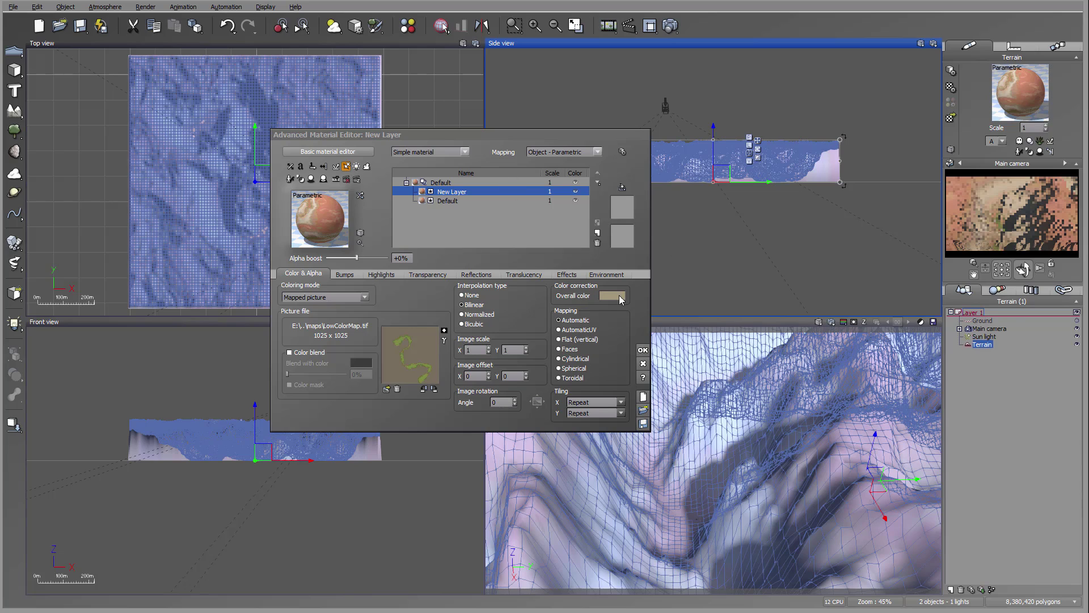
pyautogui.click(598, 233)
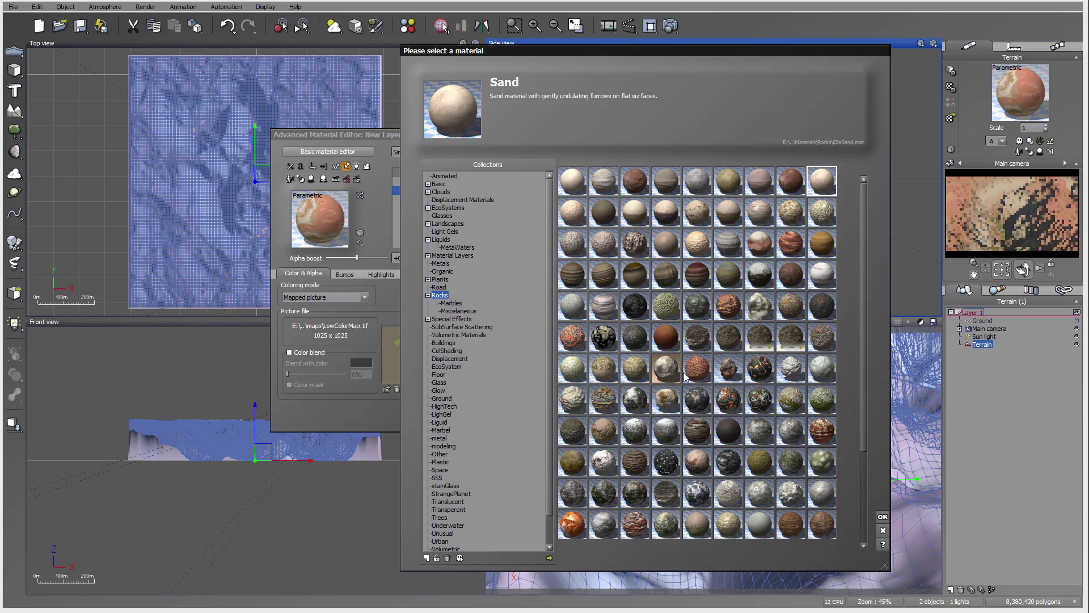
pyautogui.doubleClick(827, 477)
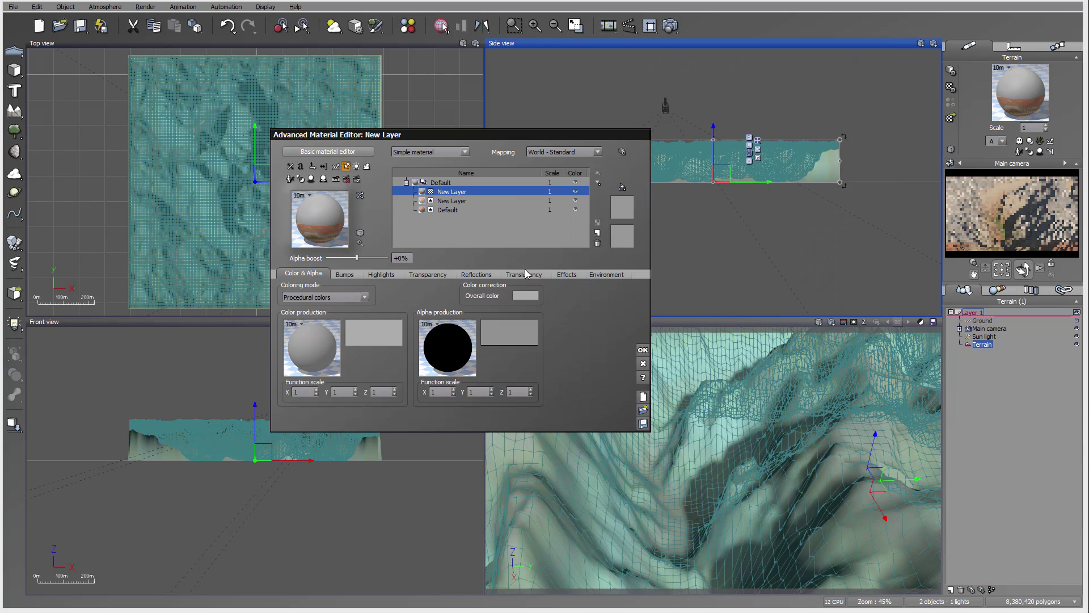
pyautogui.click(606, 273)
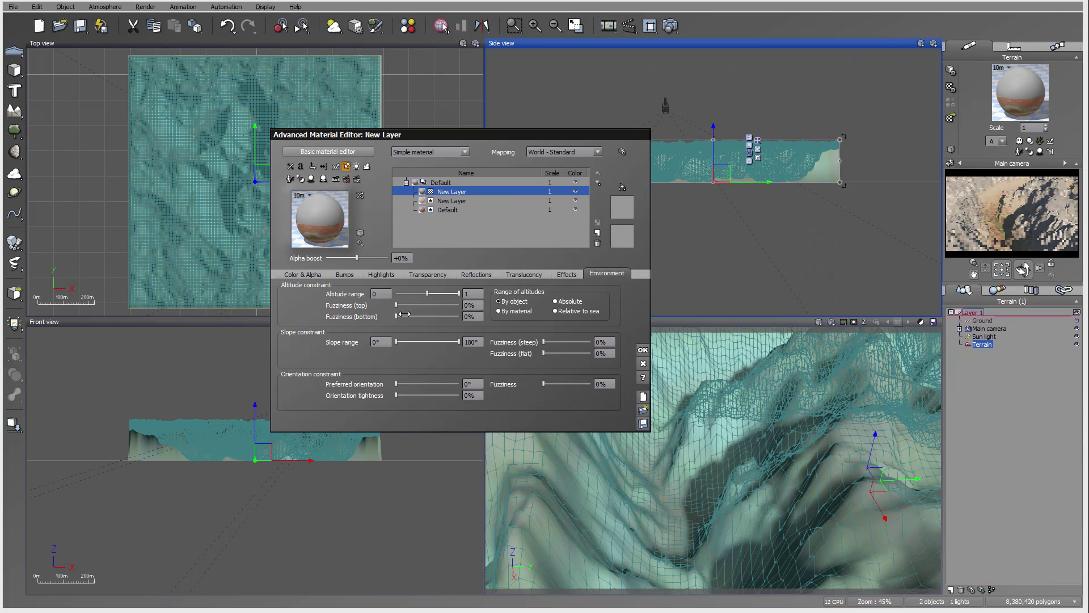
# Step: Set the top layer's coloring mode to Mapped picture and load Mid1ColorMap.tif, using its alpha as material transparency
pyautogui.click(303, 274)
pyautogui.click(341, 297)
pyautogui.click(335, 308)
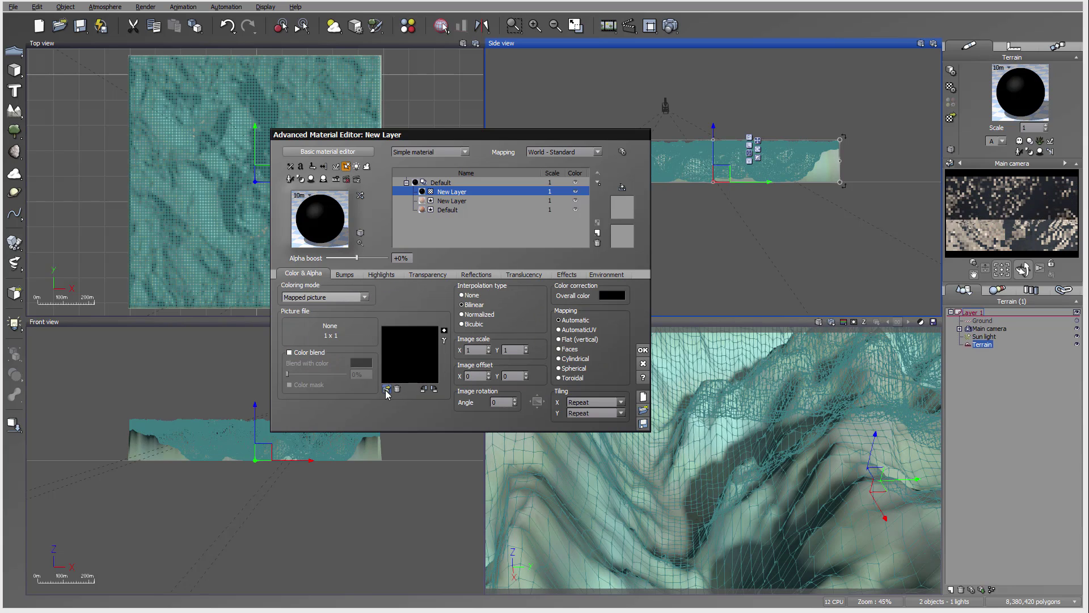
pyautogui.click(387, 389)
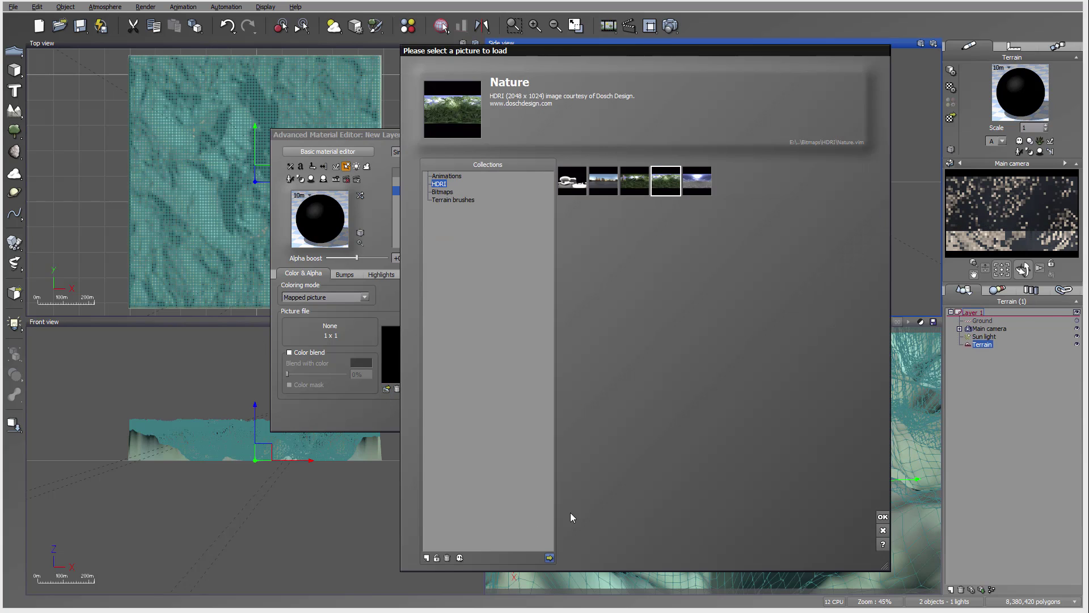
pyautogui.click(549, 558)
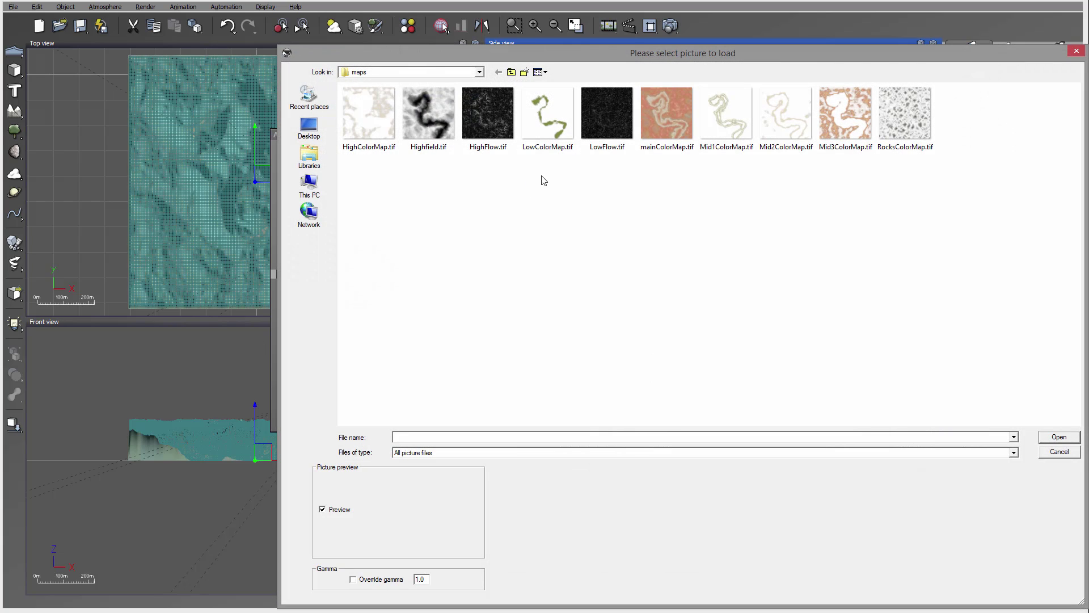
pyautogui.click(714, 117)
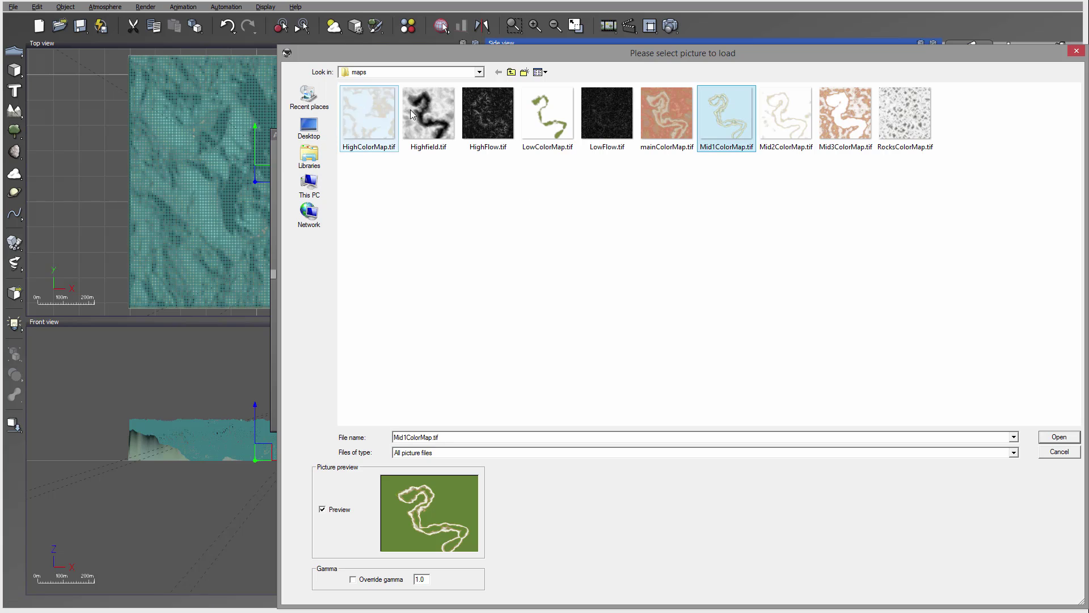
pyautogui.click(1058, 440)
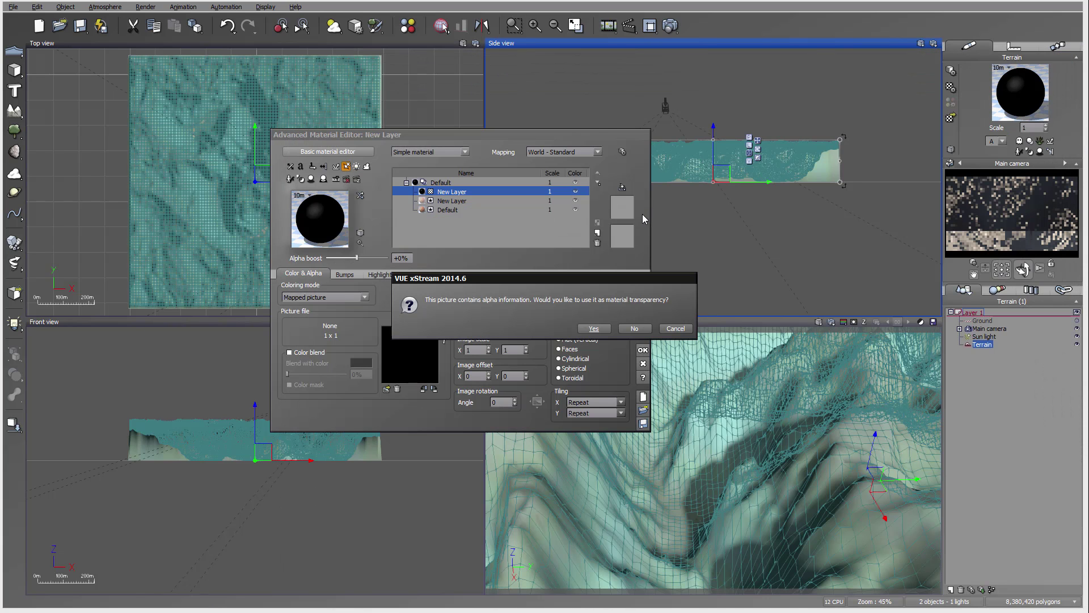
pyautogui.click(594, 330)
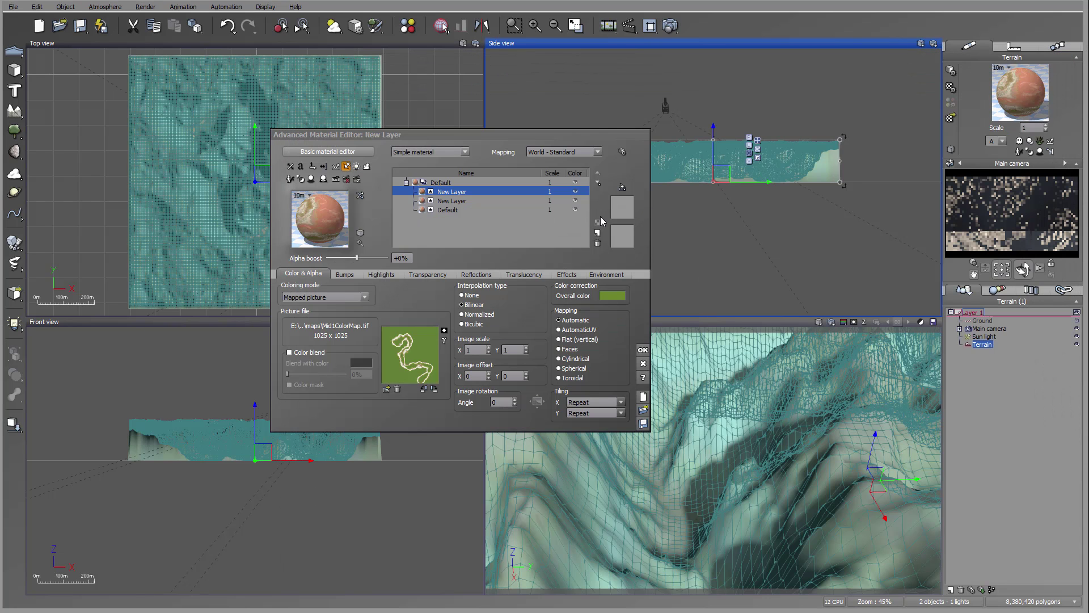
# Step: Rename the LowColorMap layer as low and the Mid1ColorMap layer as m1
pyautogui.doubleClick(447, 203)
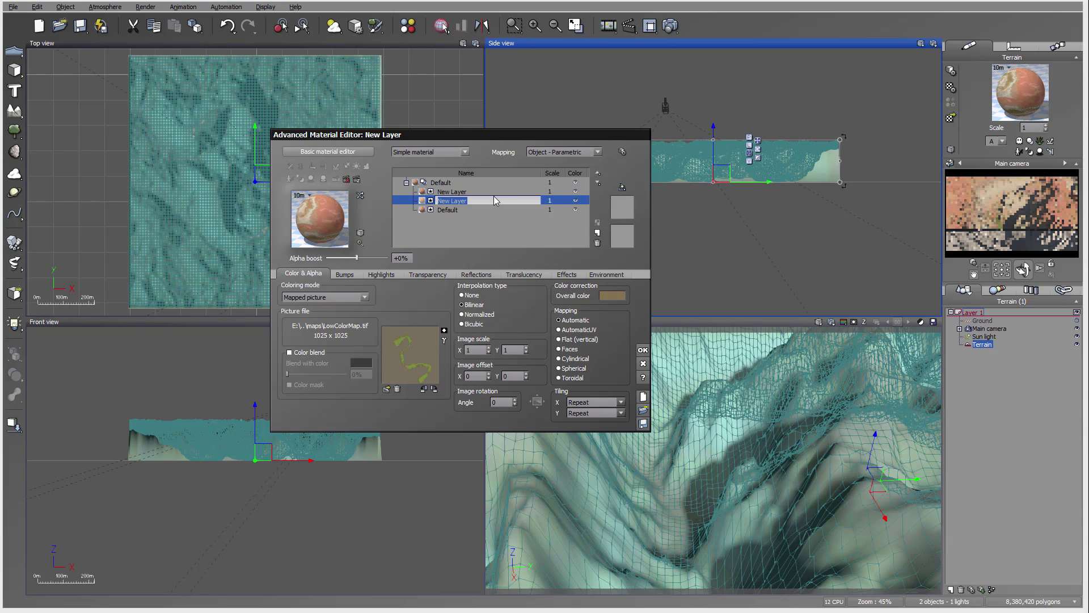
pyautogui.write('low')
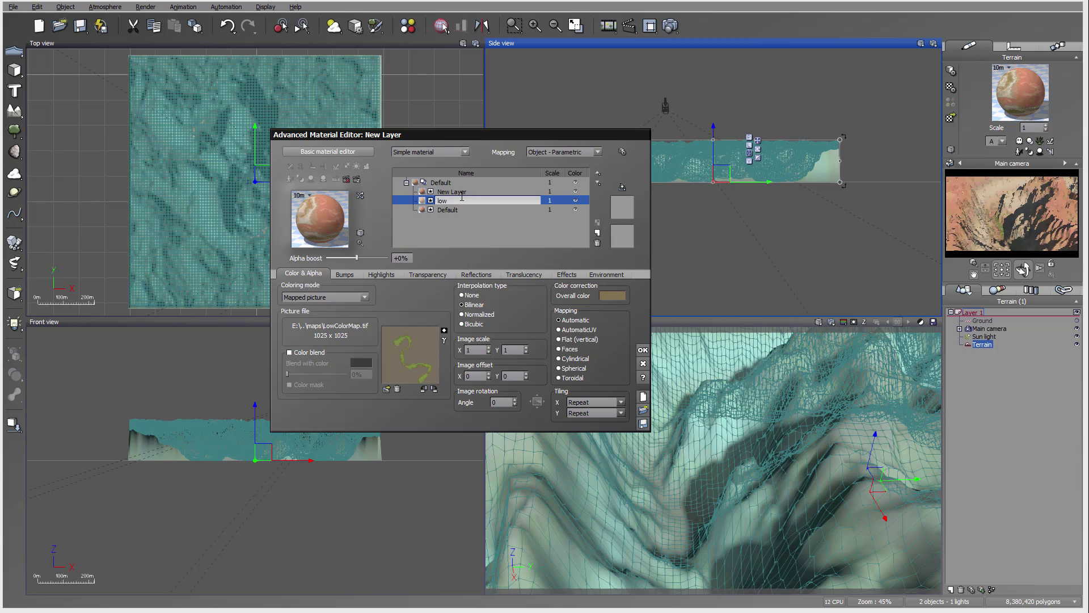
pyautogui.doubleClick(463, 192)
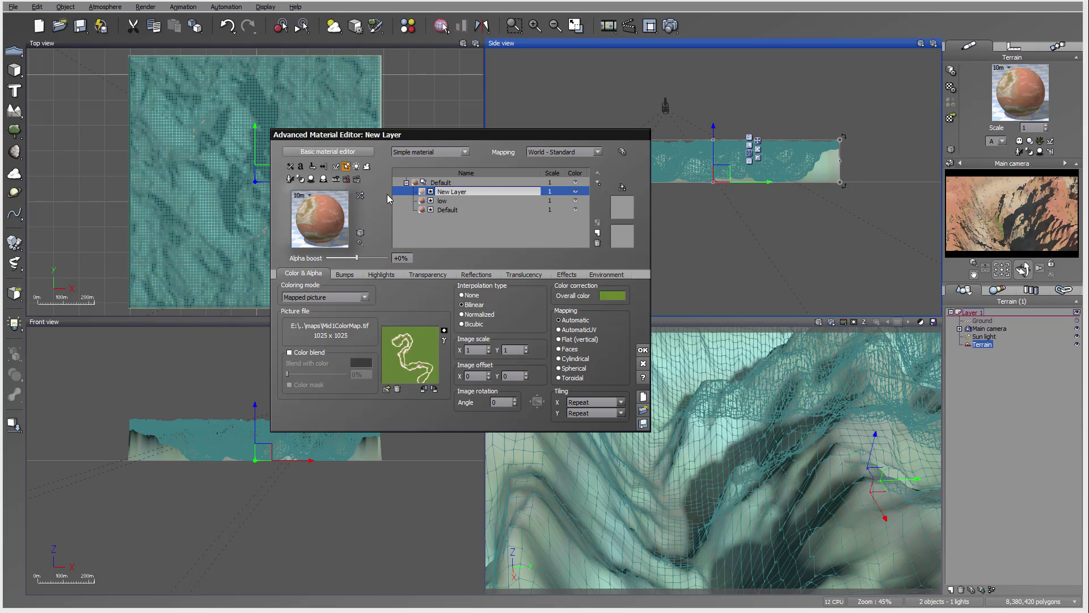
pyautogui.press('BackSpace')
pyautogui.press('BackSpace')
pyautogui.press('BackSpace')
pyautogui.press('BackSpace')
pyautogui.press('BackSpace')
pyautogui.press('BackSpace')
pyautogui.press('BackSpace')
pyautogui.press('BackSpace')
pyautogui.press('BackSpace')
pyautogui.write('m1')
pyautogui.press('Return')
# Step: Set the m1 layer's mapping to Object - Parametric and open its bump settings
pyautogui.click(576, 152)
pyautogui.click(565, 223)
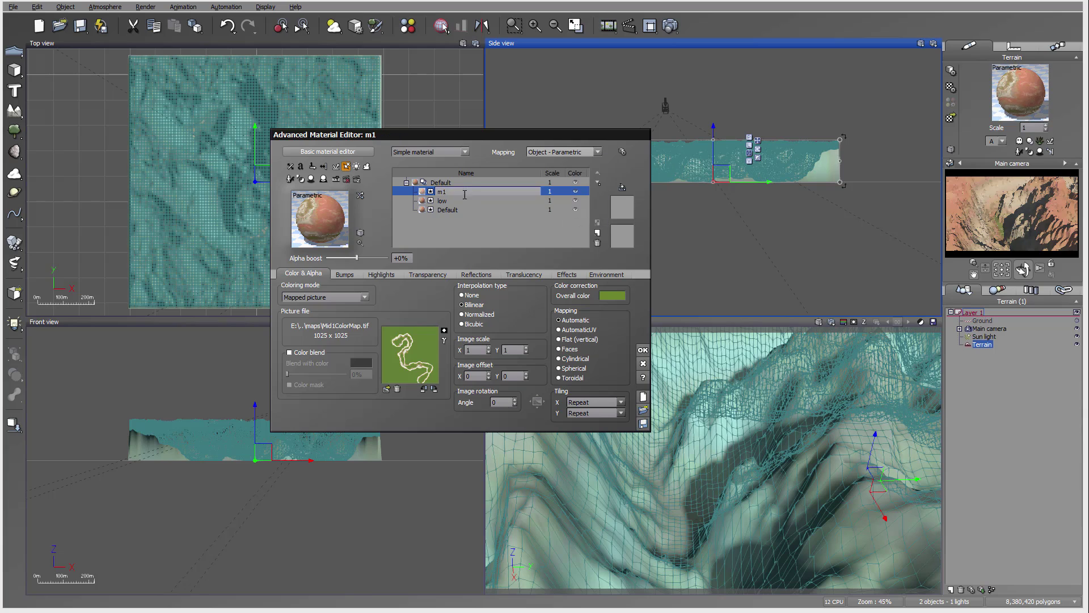
pyautogui.click(346, 274)
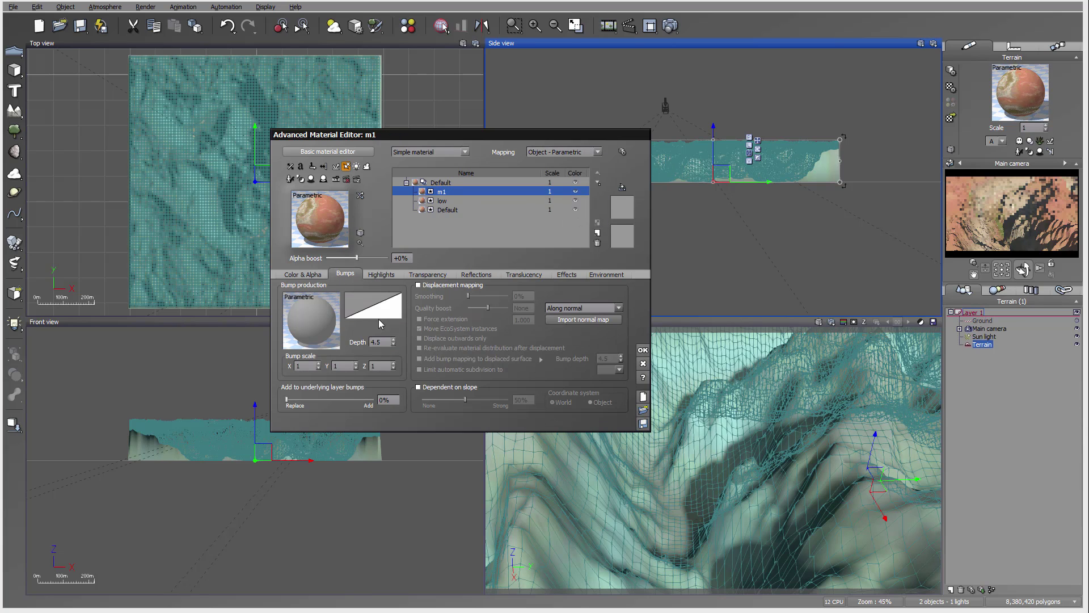
# Step: Set the m1 layer's highlight global intensity to 4% and its highlight global size to 12%
pyautogui.click(379, 274)
pyautogui.moveTo(334, 352); pyautogui.dragTo(326, 353)
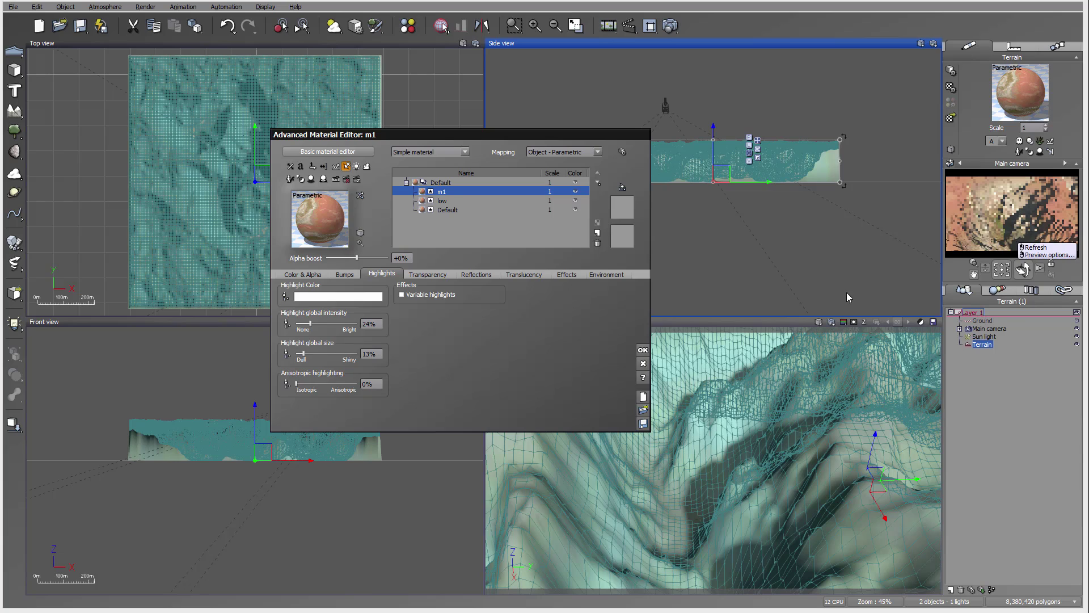
pyautogui.moveTo(304, 353); pyautogui.dragTo(303, 353)
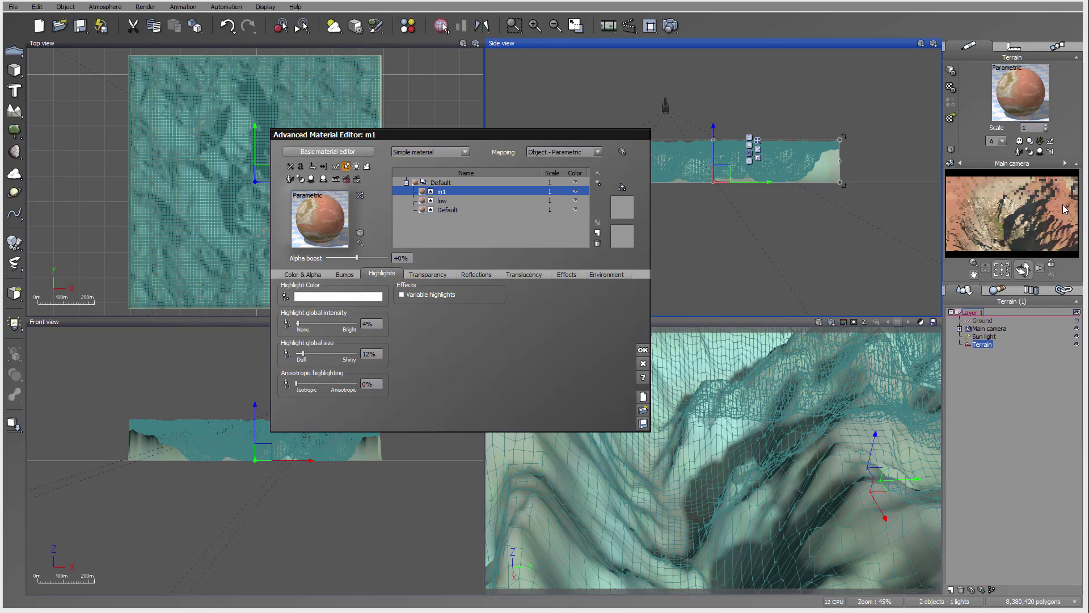
# Step: Add a new layer above m1 and extend its altitude range downward to cover the full height
pyautogui.click(598, 233)
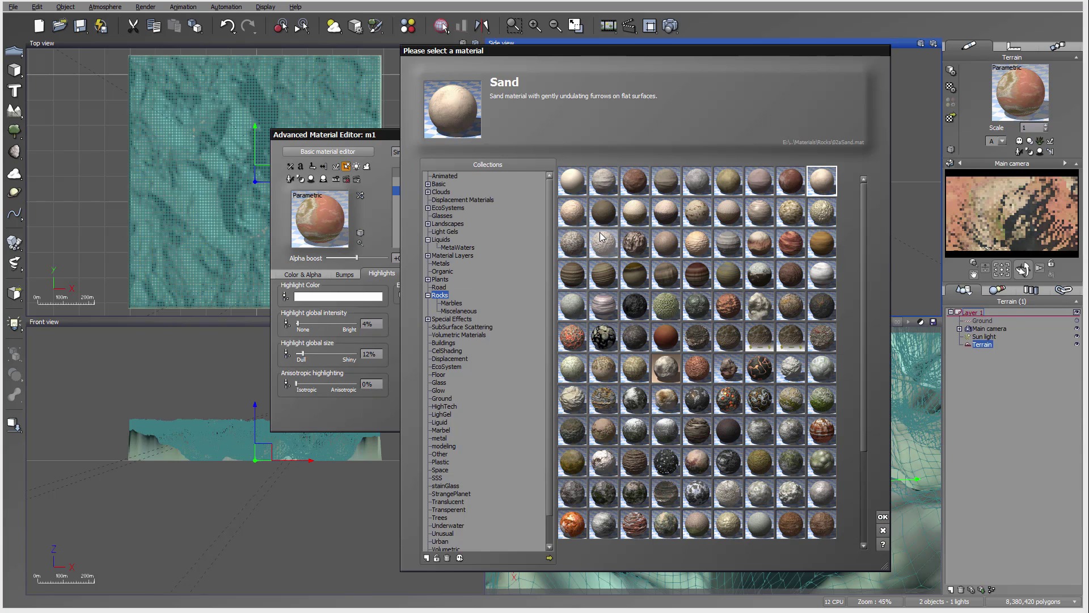
pyautogui.click(883, 530)
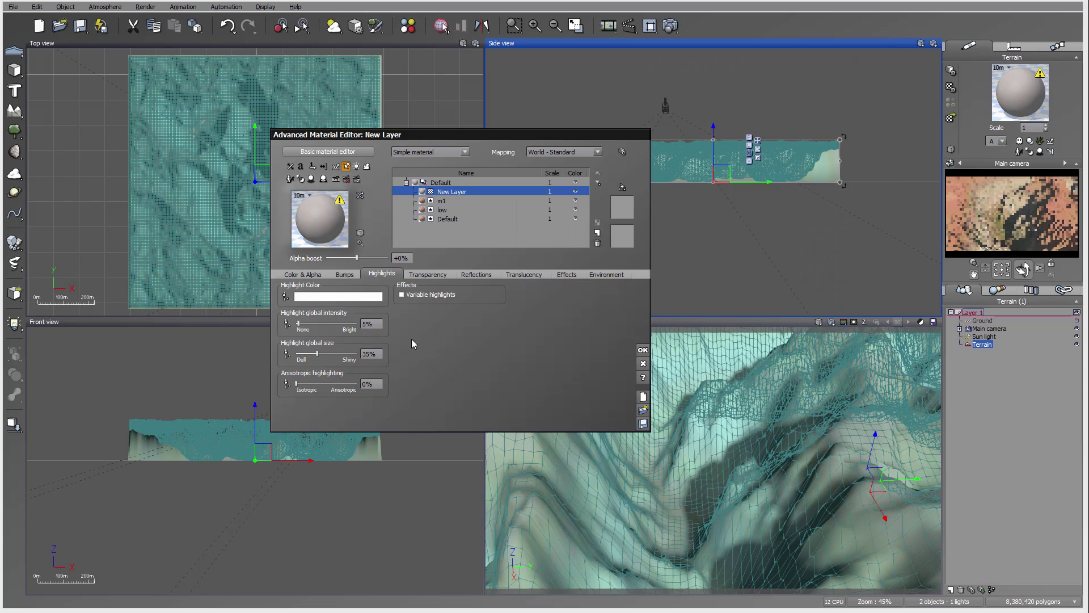
pyautogui.click(602, 274)
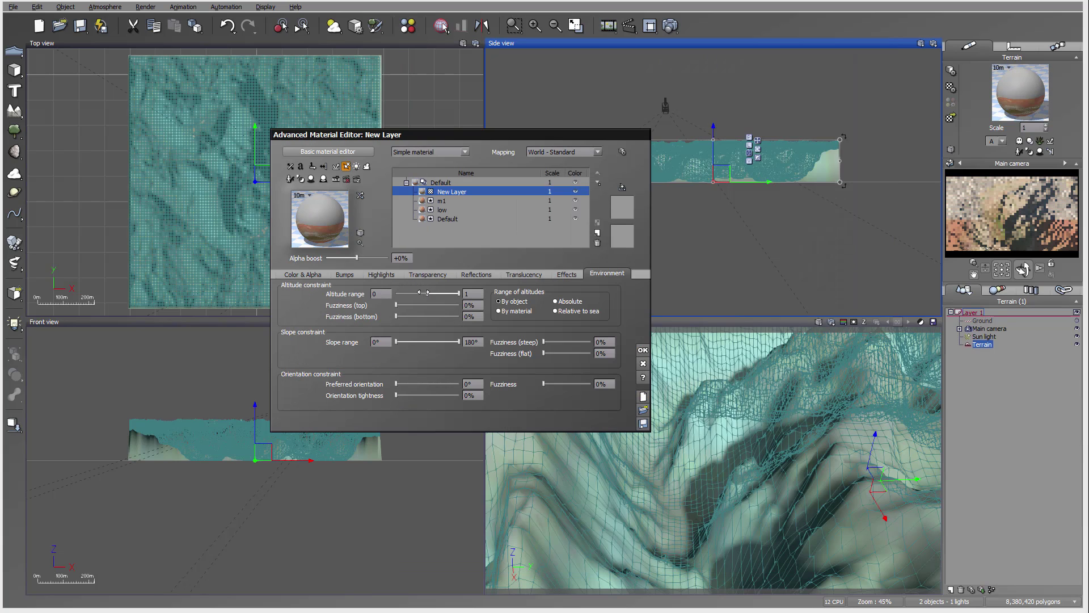
pyautogui.click(302, 274)
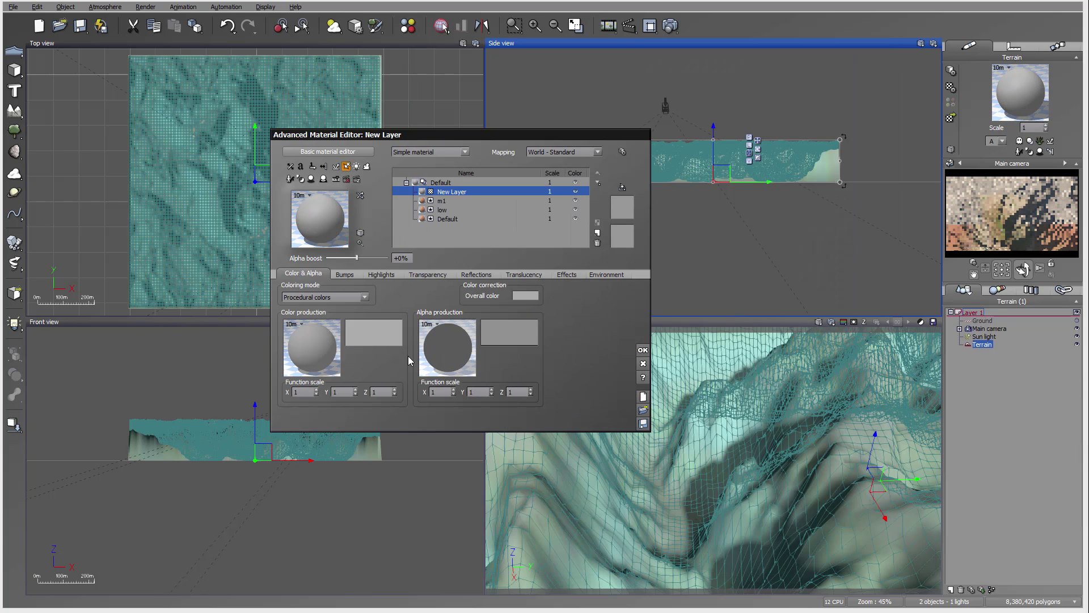
# Step: Set the new layer's coloring mode to Mapped picture and load Mid2ColorMap.tif, using its alpha as material transparency
pyautogui.click(338, 297)
pyautogui.click(321, 313)
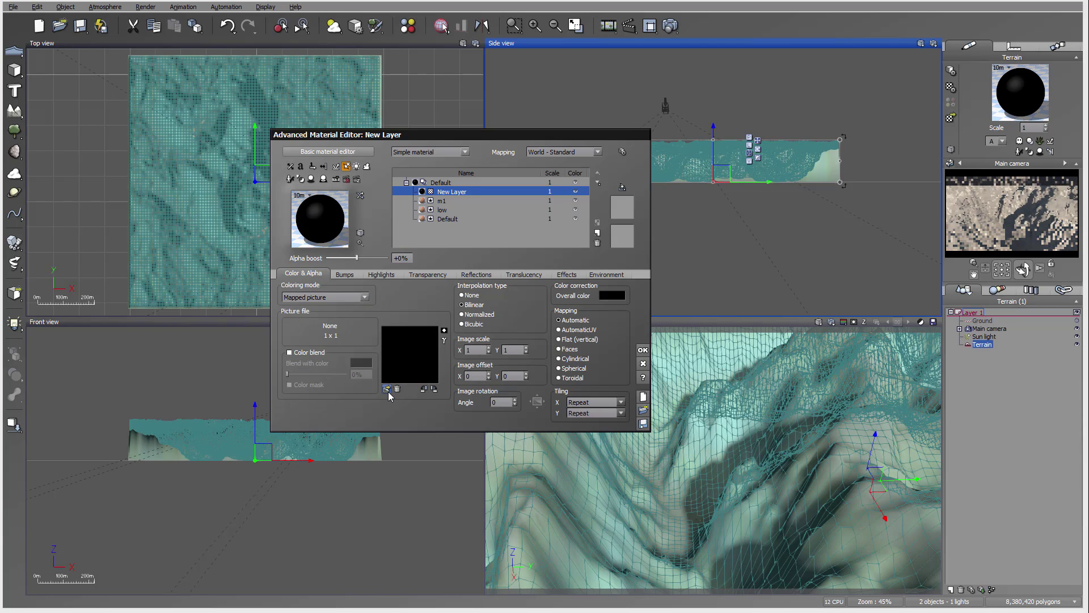
pyautogui.click(387, 390)
pyautogui.click(549, 558)
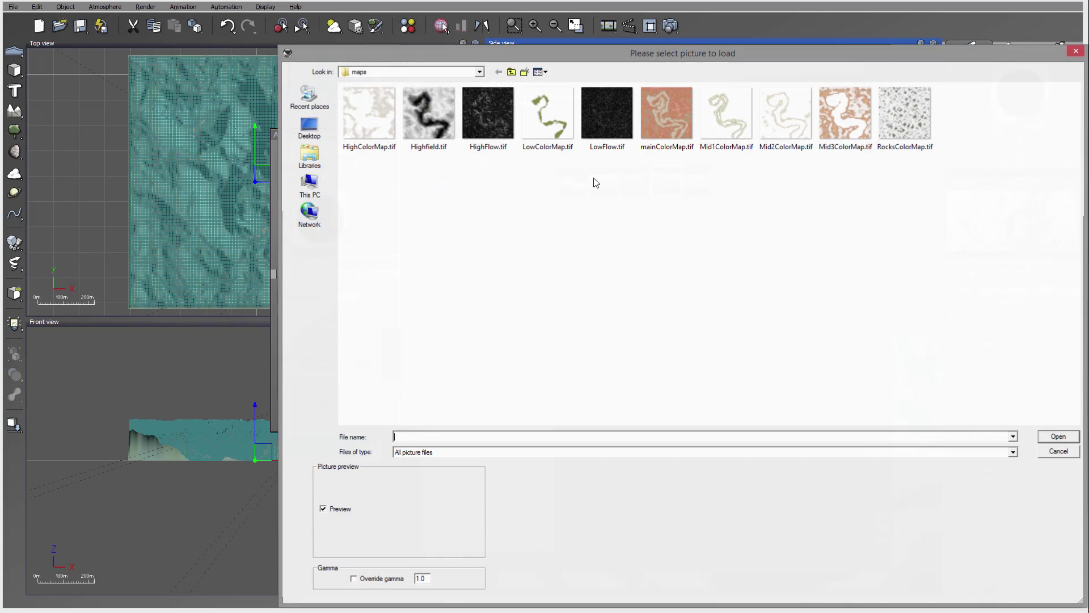
pyautogui.click(782, 125)
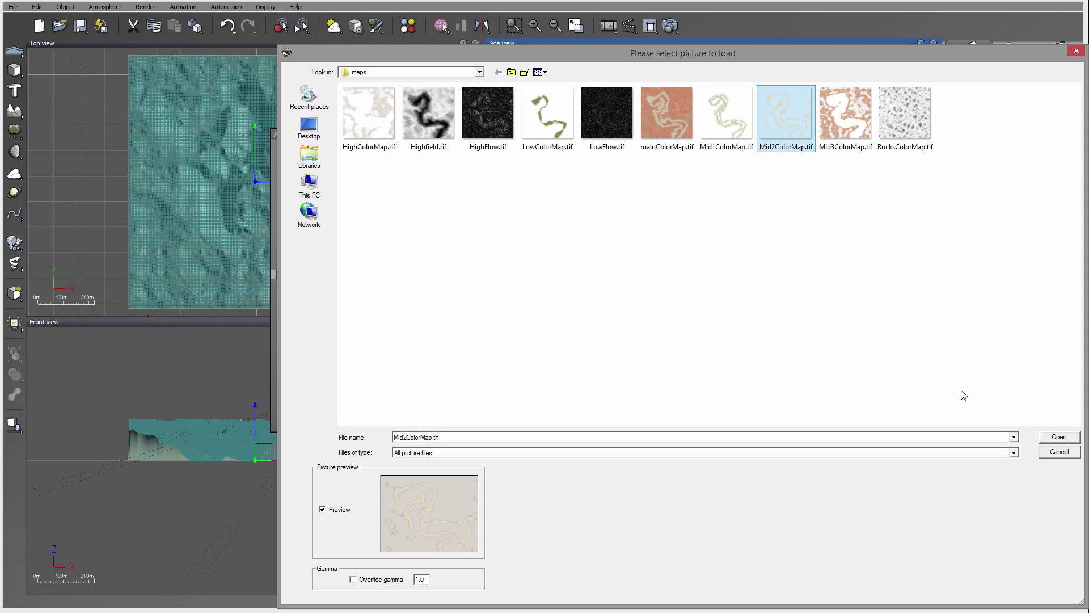
pyautogui.click(1060, 437)
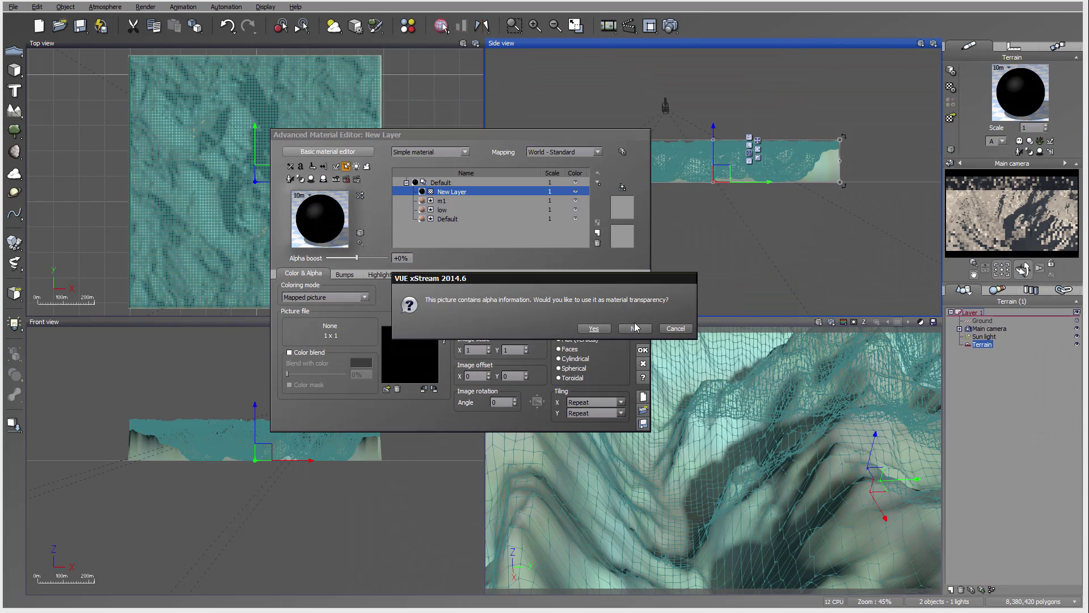
pyautogui.click(635, 328)
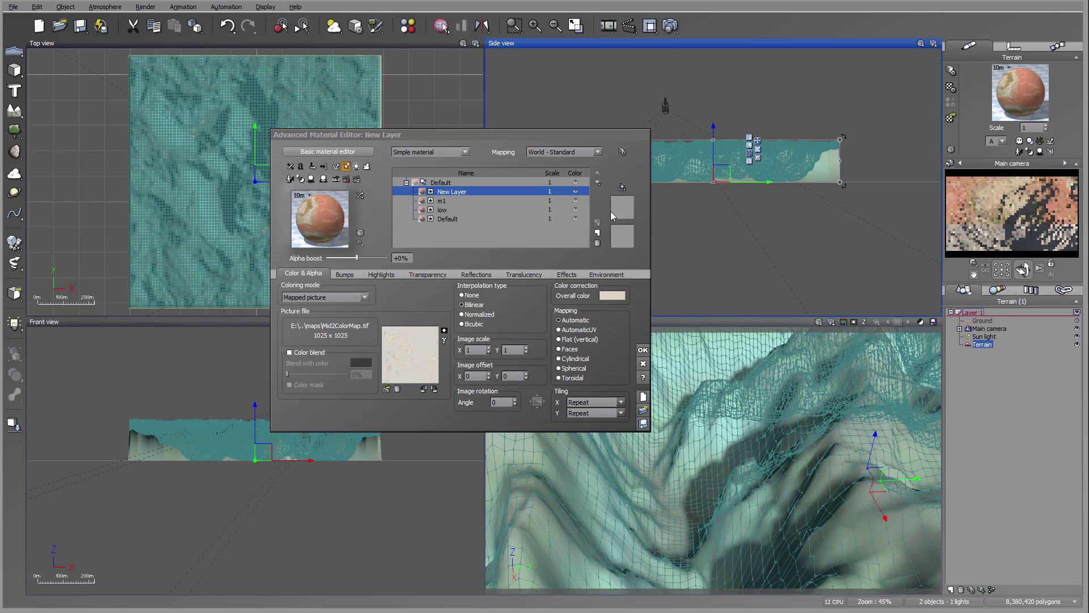
# Step: Set the Mid2ColorMap layer's mapping to Object - Parametric and rename the layer as m2
pyautogui.click(599, 152)
pyautogui.click(576, 220)
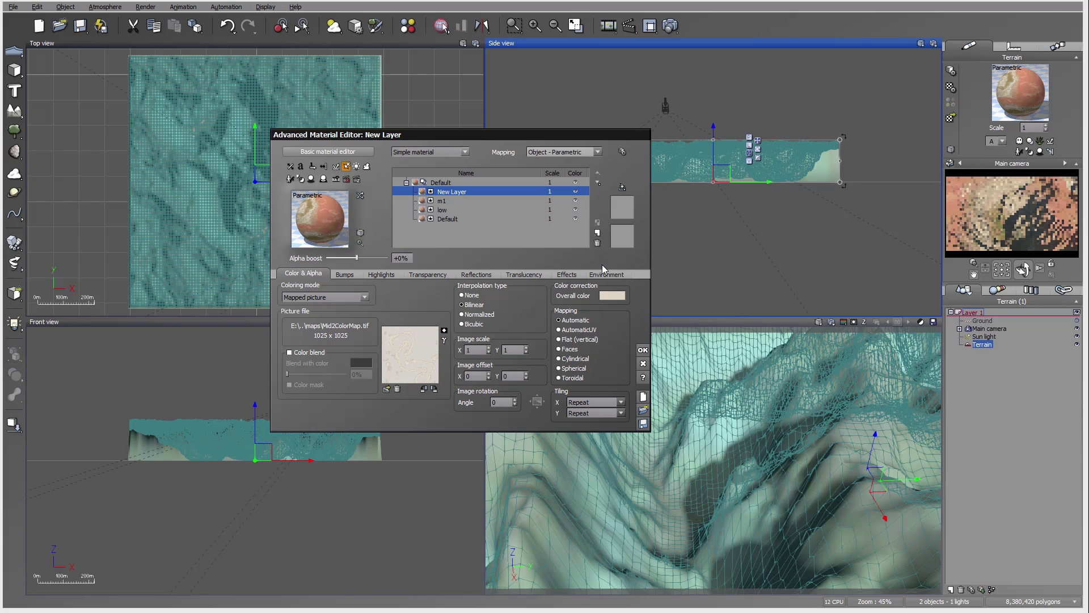
pyautogui.doubleClick(479, 191)
pyautogui.write('m2')
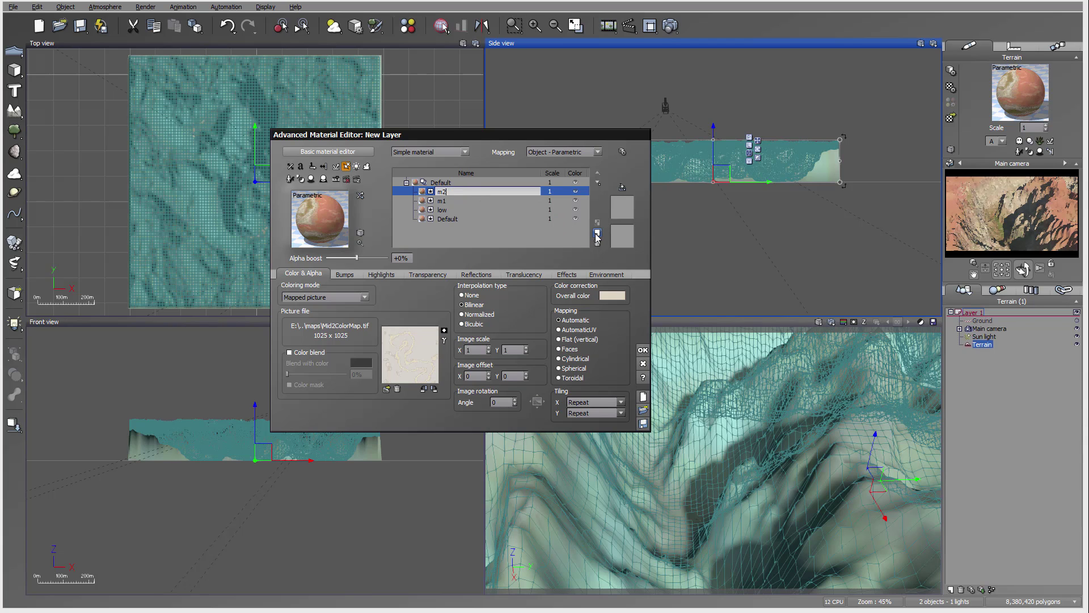
# Step: Add a layer above m2 and color it with the mapped picture Mid3ColorMap.tif, using its alpha as material transparency
pyautogui.click(597, 234)
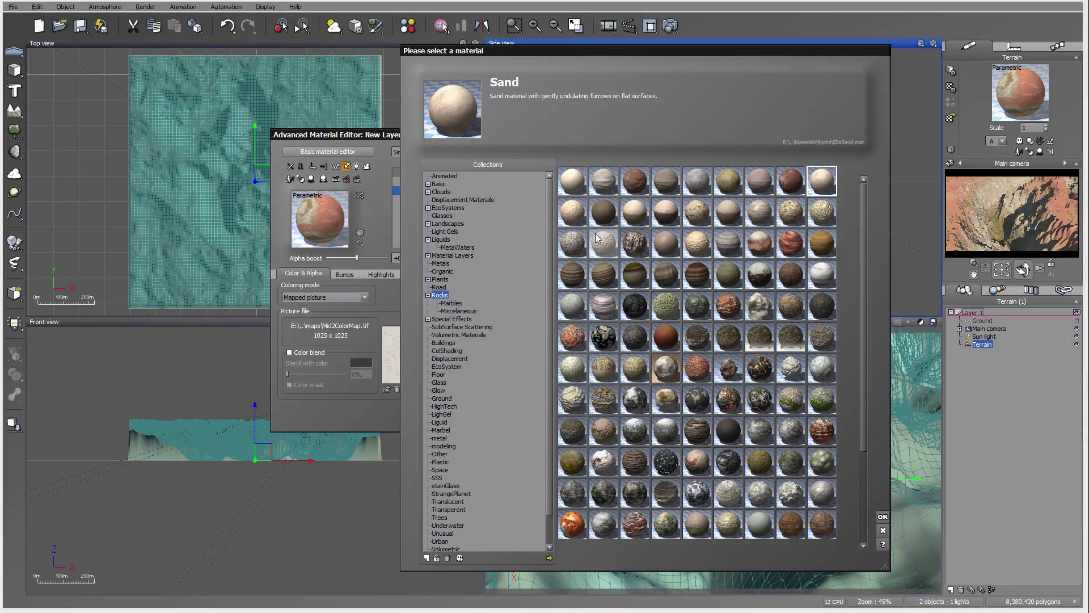
pyautogui.click(883, 531)
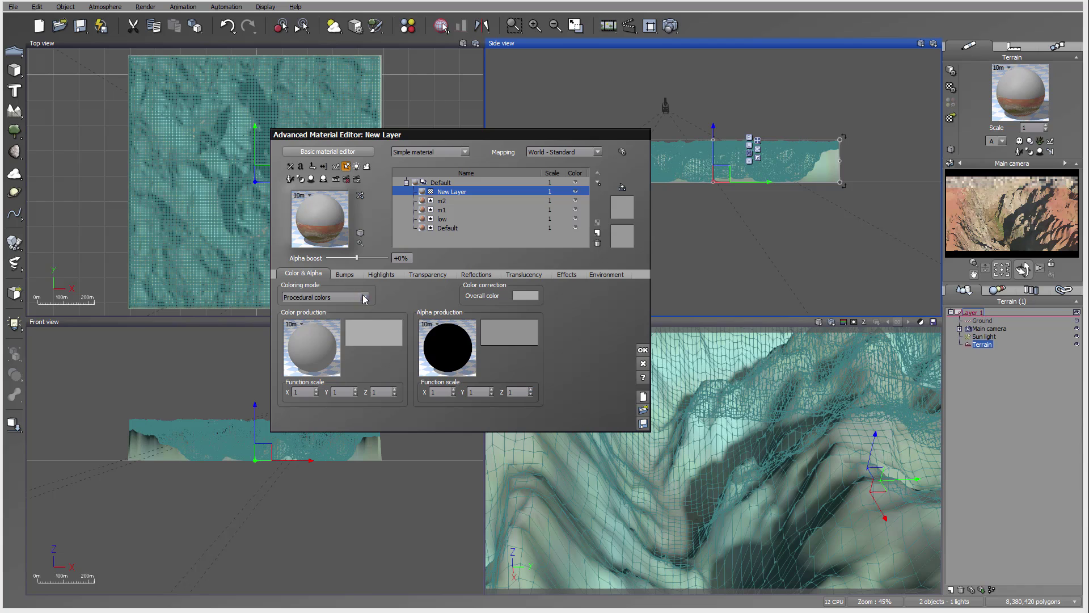
pyautogui.click(334, 296)
pyautogui.click(342, 308)
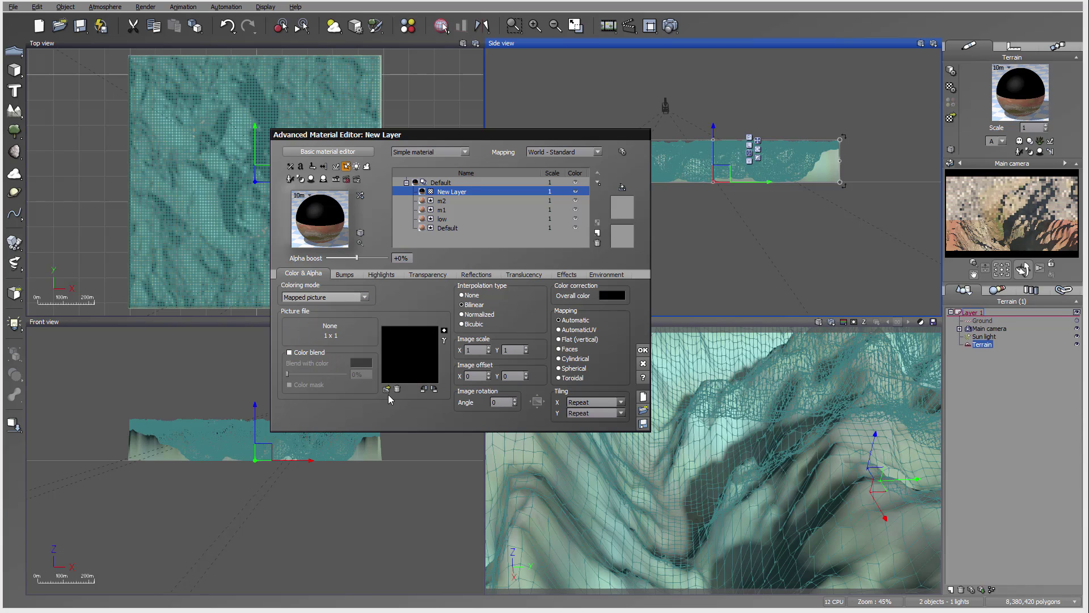
pyautogui.click(386, 390)
pyautogui.click(549, 558)
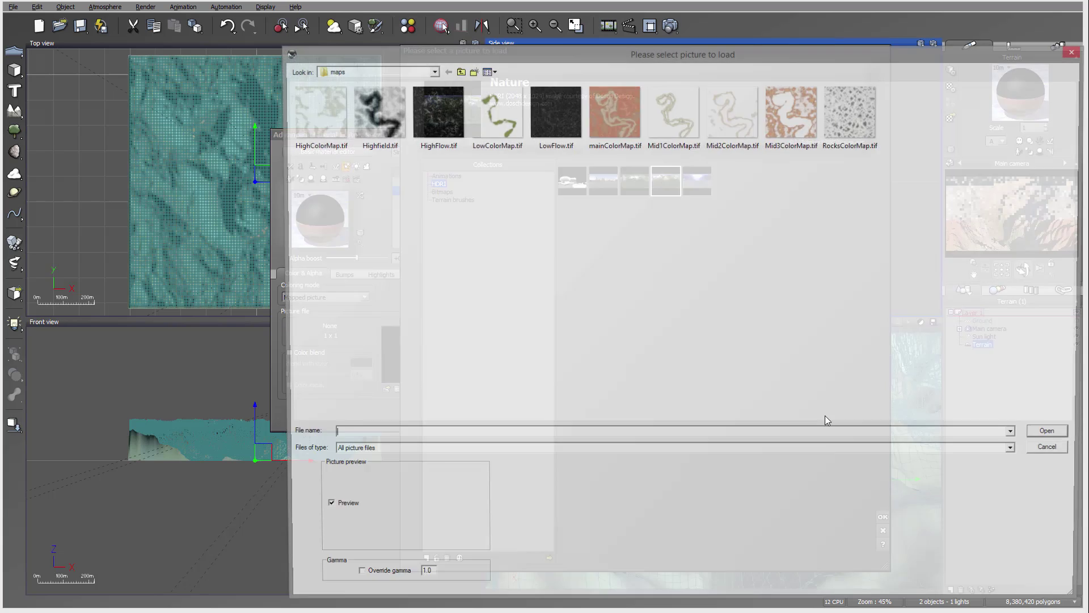
pyautogui.doubleClick(803, 121)
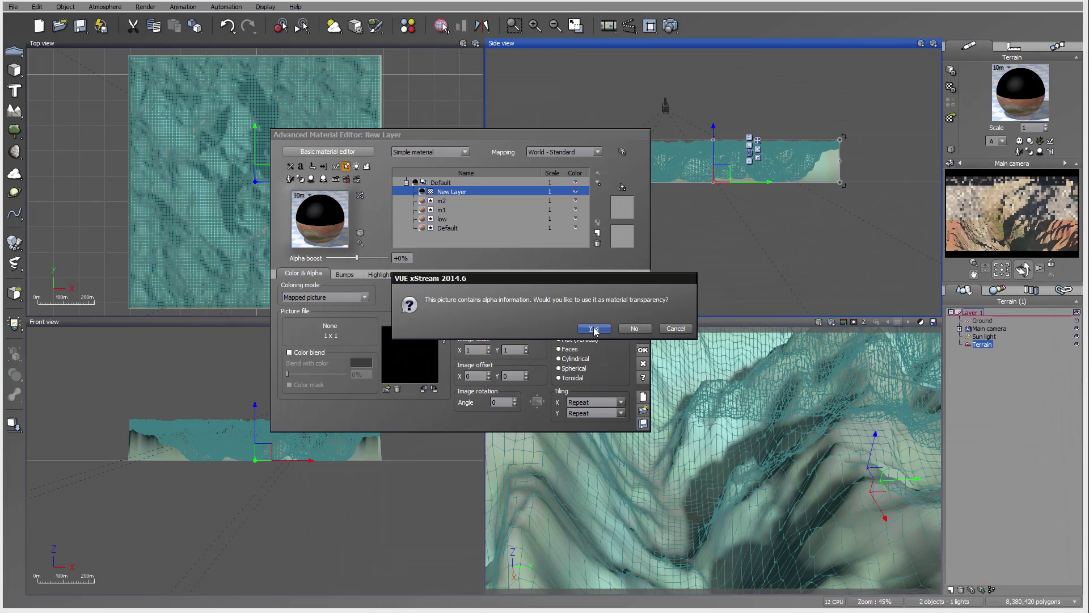
pyautogui.click(593, 328)
# Step: Lower the Mid3ColorMap layer's minimum altitude to -1 and set its mapping to Object - Parametric
pyautogui.click(607, 273)
pyautogui.moveTo(426, 292); pyautogui.dragTo(396, 293)
pyautogui.click(567, 152)
pyautogui.click(583, 217)
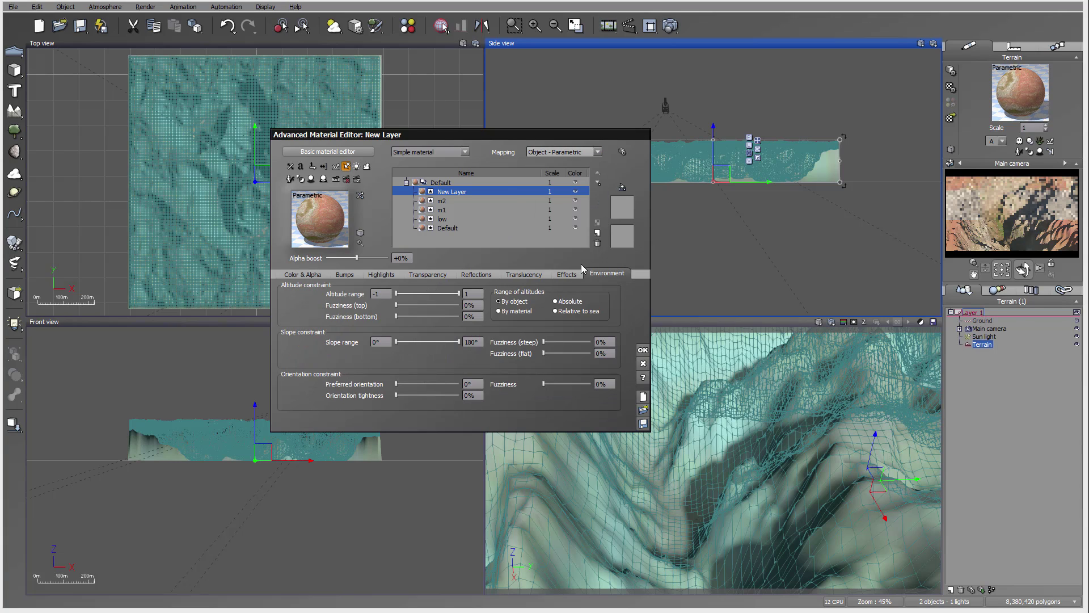
# Step: Rename the Mid3ColorMap layer as m3 and add another layer above it with its altitude range extended down to the minimum
pyautogui.doubleClick(483, 193)
pyautogui.write('m3')
pyautogui.click(598, 234)
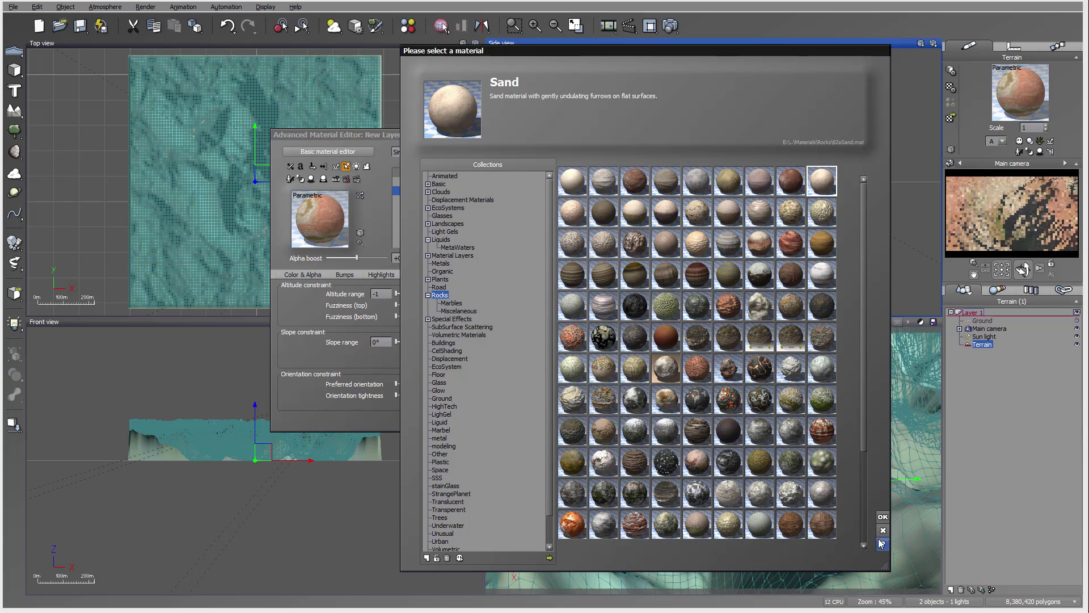
pyautogui.click(882, 531)
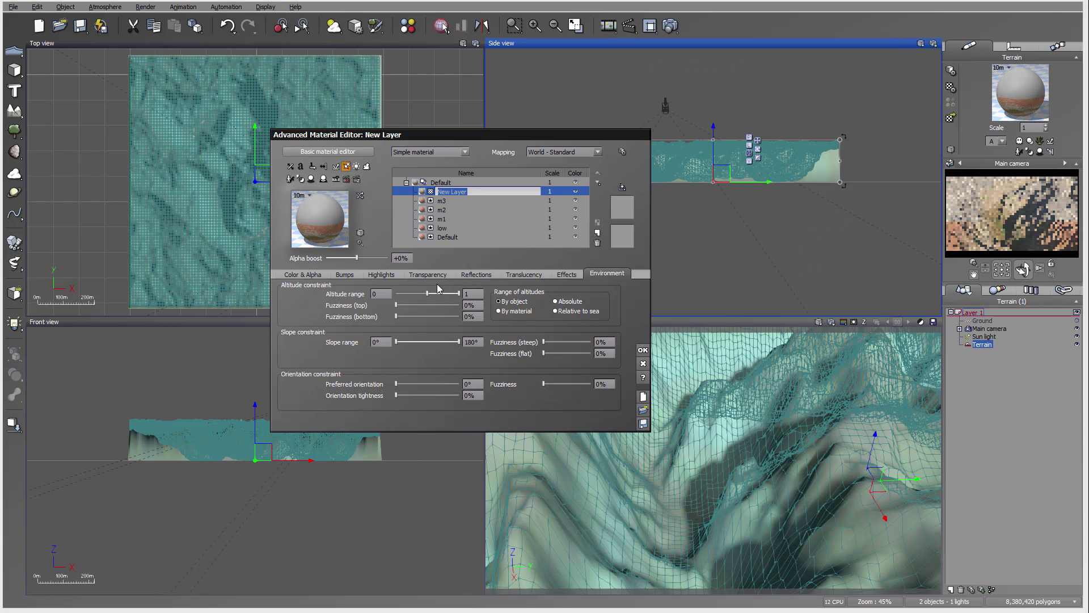
pyautogui.moveTo(427, 293); pyautogui.dragTo(353, 281)
# Step: Set the top layer's coloring mode to Mapped picture and load HighColorMap.tif, using its alpha as material transparency
pyautogui.click(303, 273)
pyautogui.click(355, 298)
pyautogui.click(349, 311)
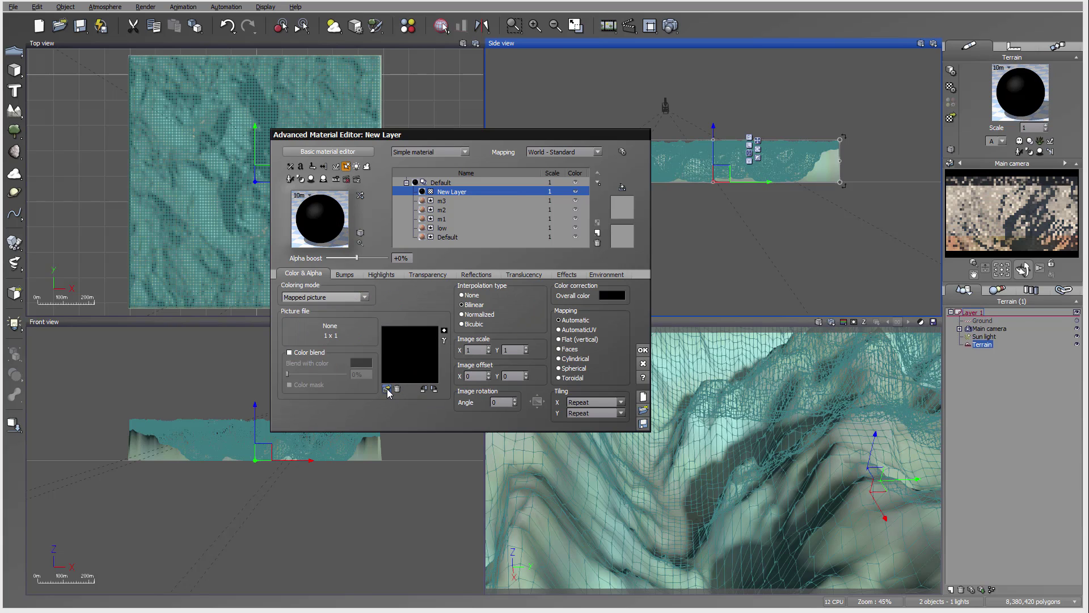
pyautogui.click(387, 390)
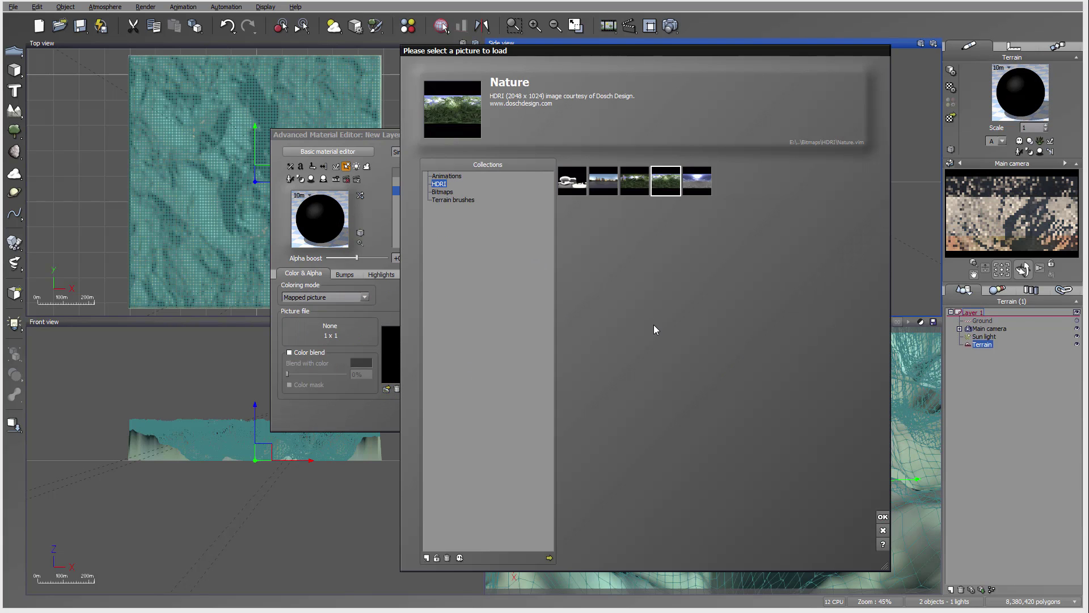
pyautogui.click(550, 557)
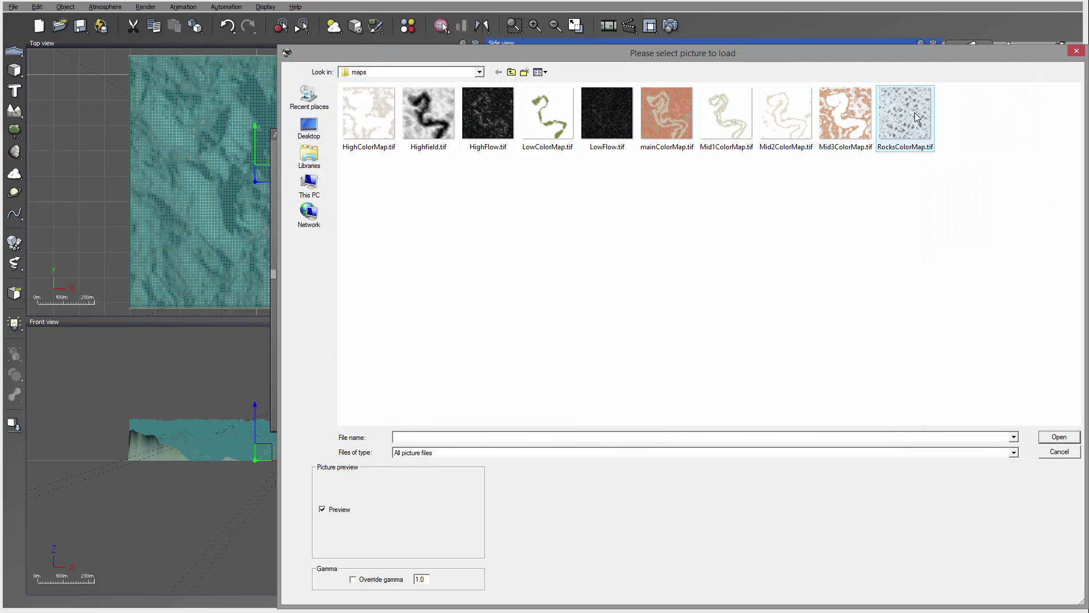
pyautogui.click(370, 113)
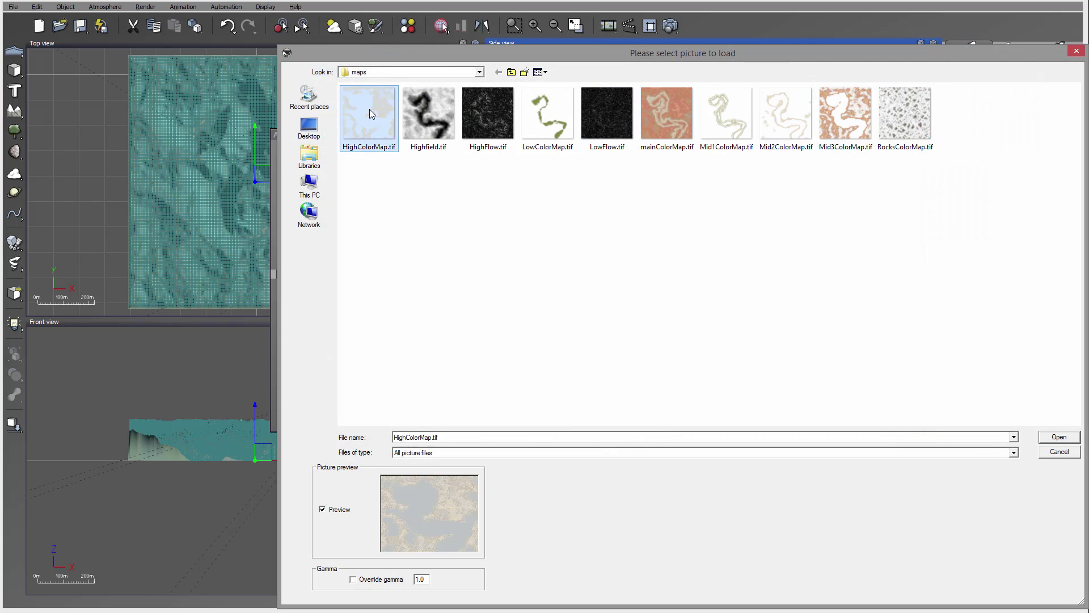
pyautogui.click(1060, 438)
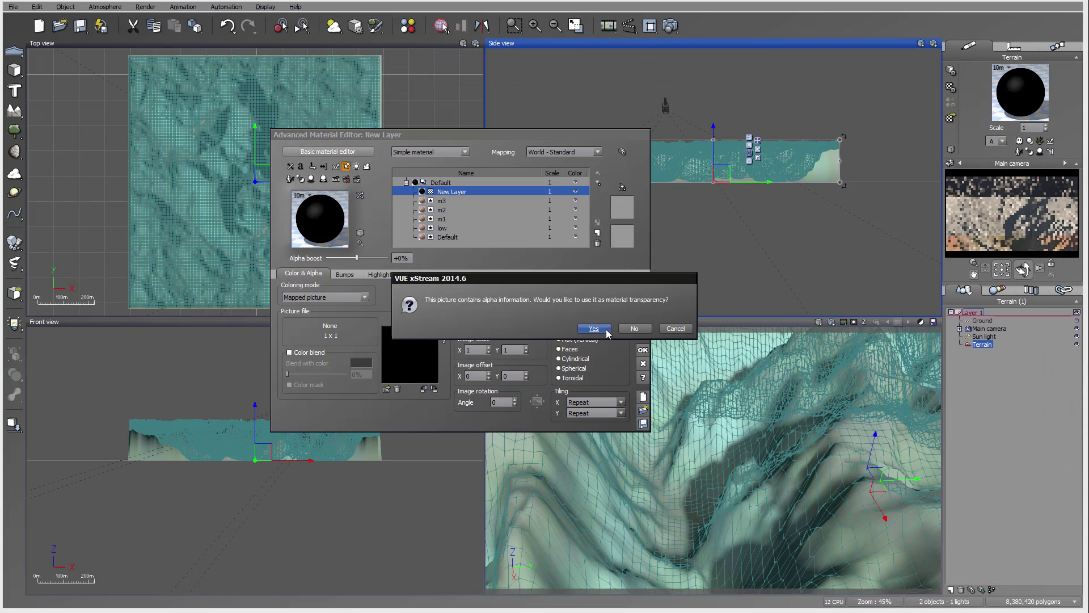
pyautogui.click(594, 328)
# Step: Rename the HighColorMap layer as high, set its mapping to Object - Parametric and accept the material
pyautogui.doubleClick(480, 192)
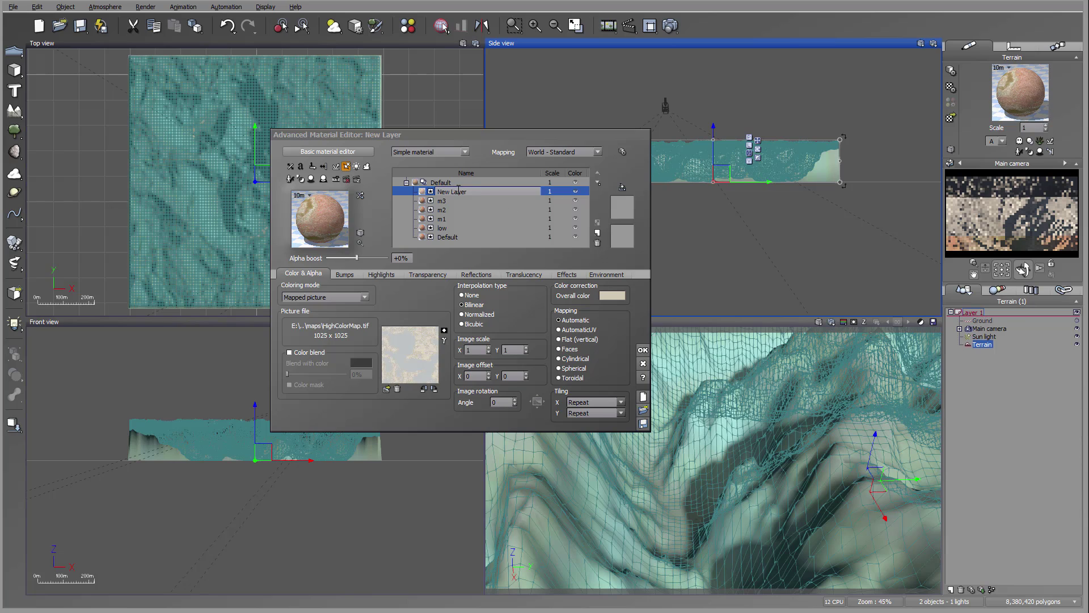
pyautogui.write('high')
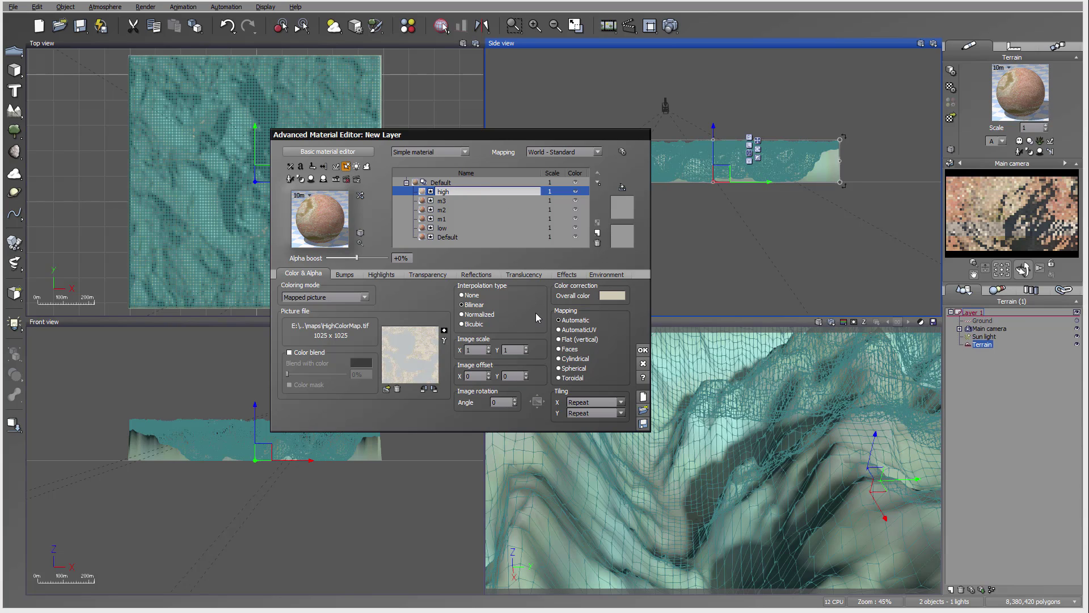
pyautogui.click(585, 152)
pyautogui.click(562, 213)
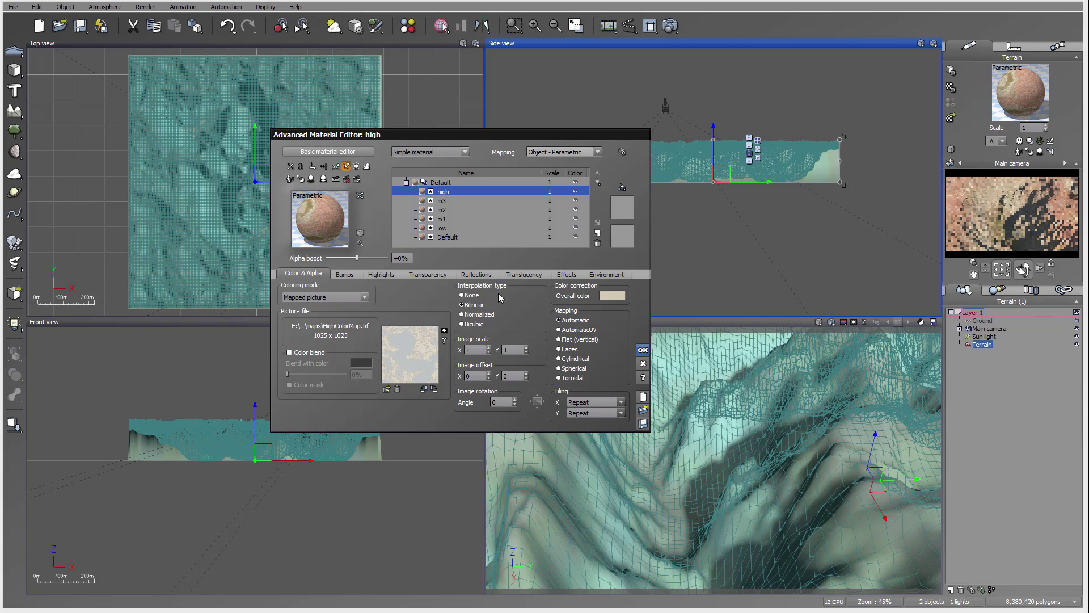
pyautogui.click(644, 350)
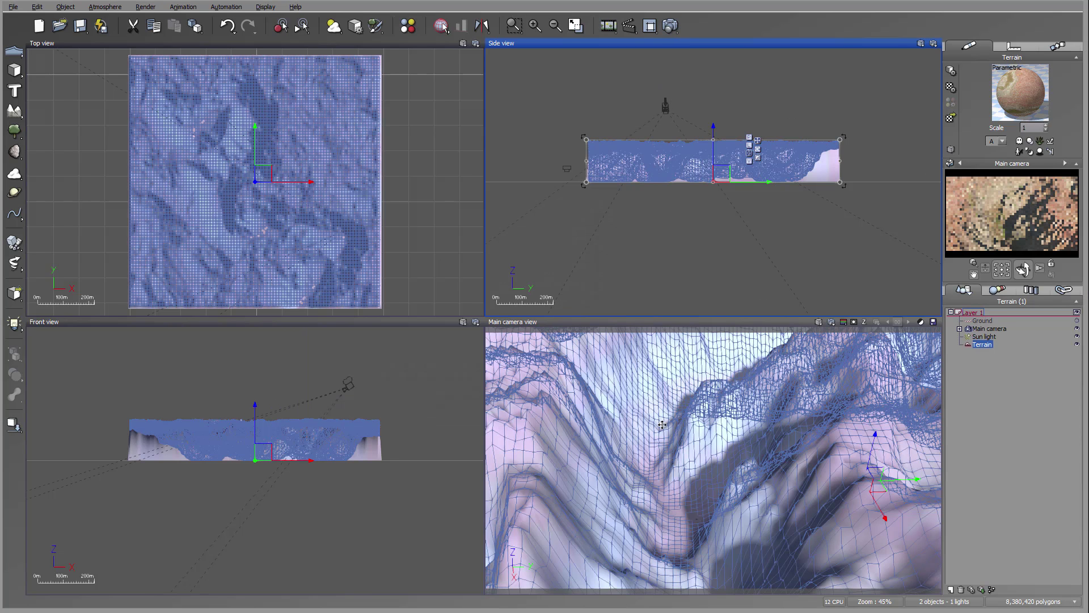
# Step: Render the main camera view to check the layered terrain material, then close the render window
pyautogui.click(670, 27)
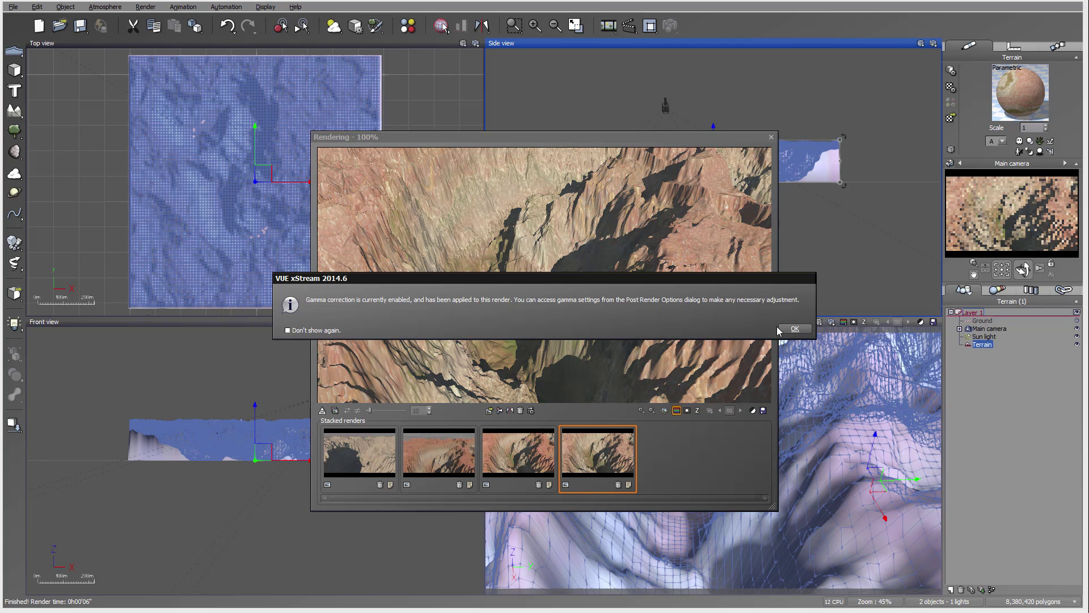
pyautogui.click(924, 388)
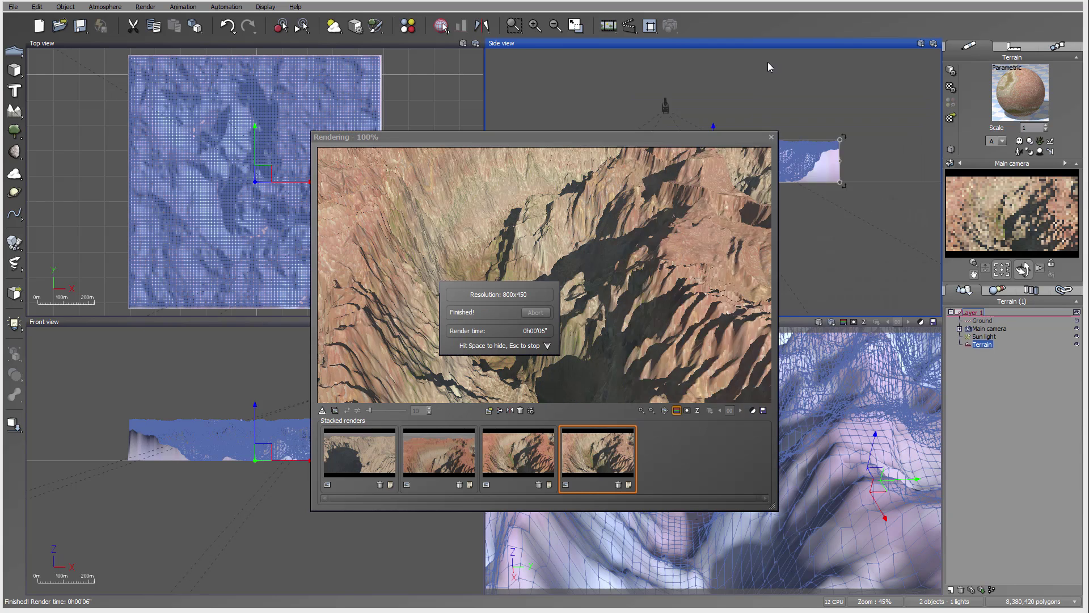
pyautogui.click(772, 137)
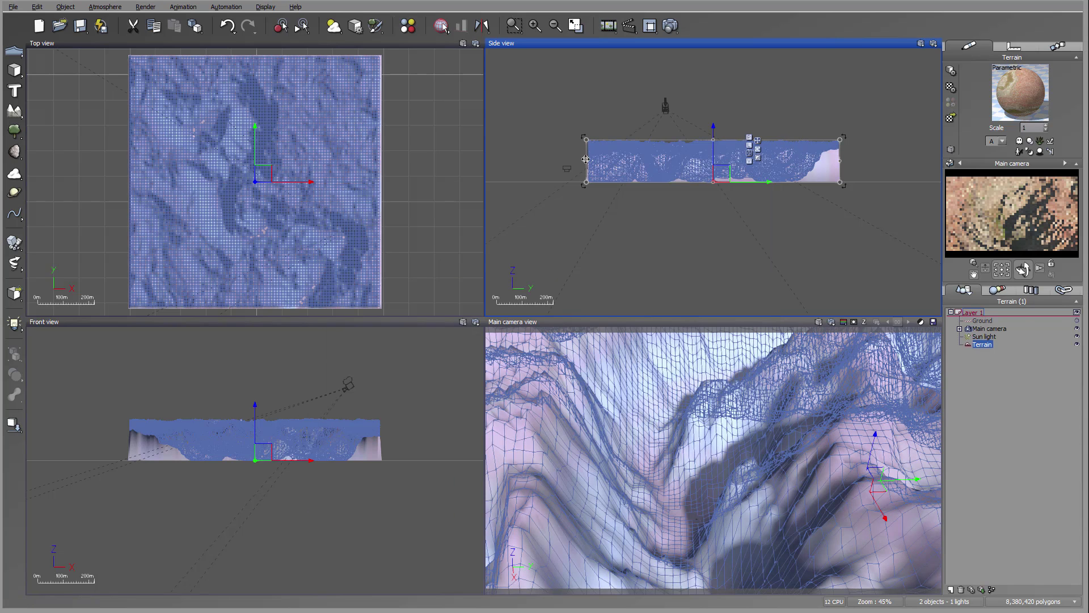
# Step: Edit the terrain material and add a new layer above the high layer, with its altitude range extended down to the minimum
pyautogui.doubleClick(1031, 97)
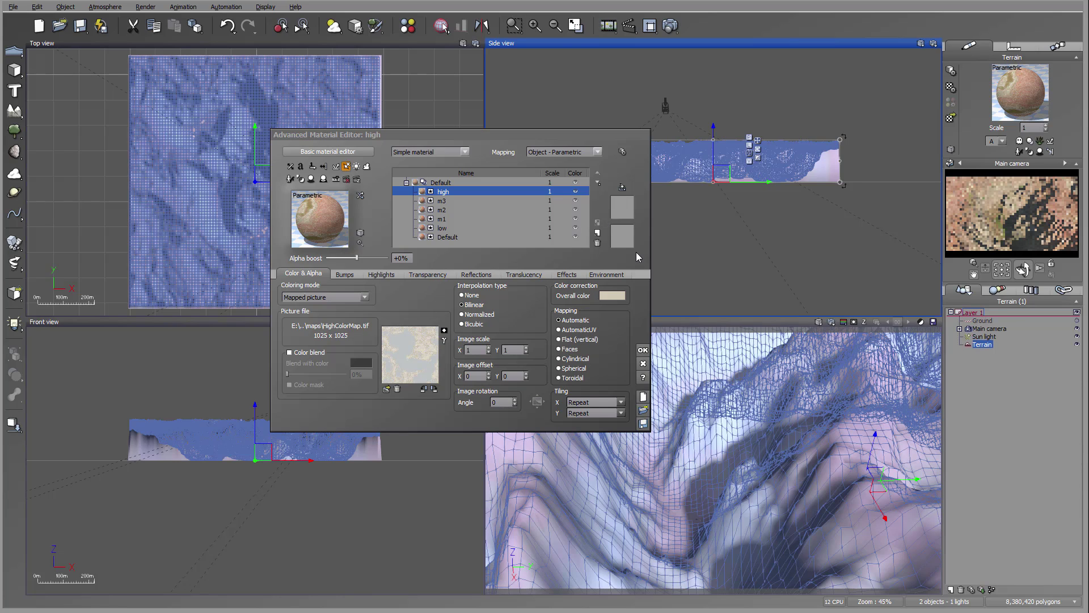
pyautogui.click(598, 233)
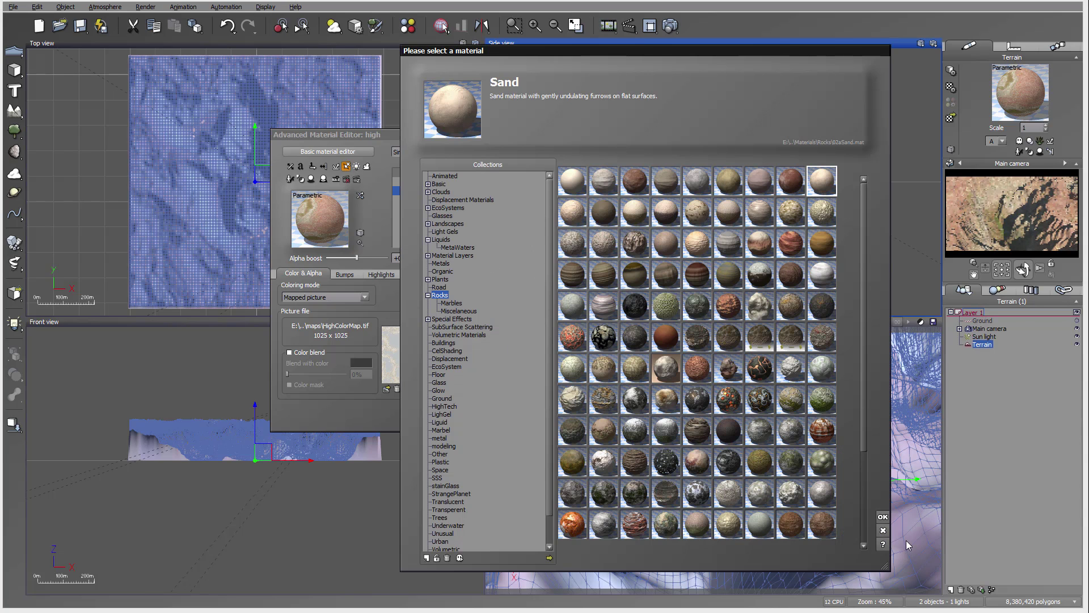
pyautogui.click(884, 531)
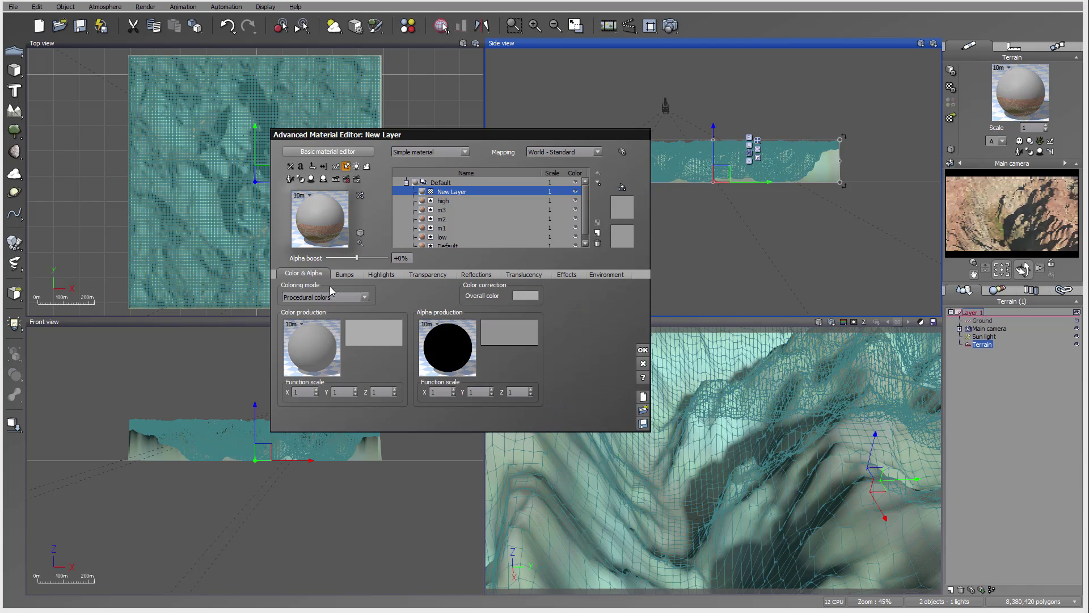
pyautogui.click(608, 274)
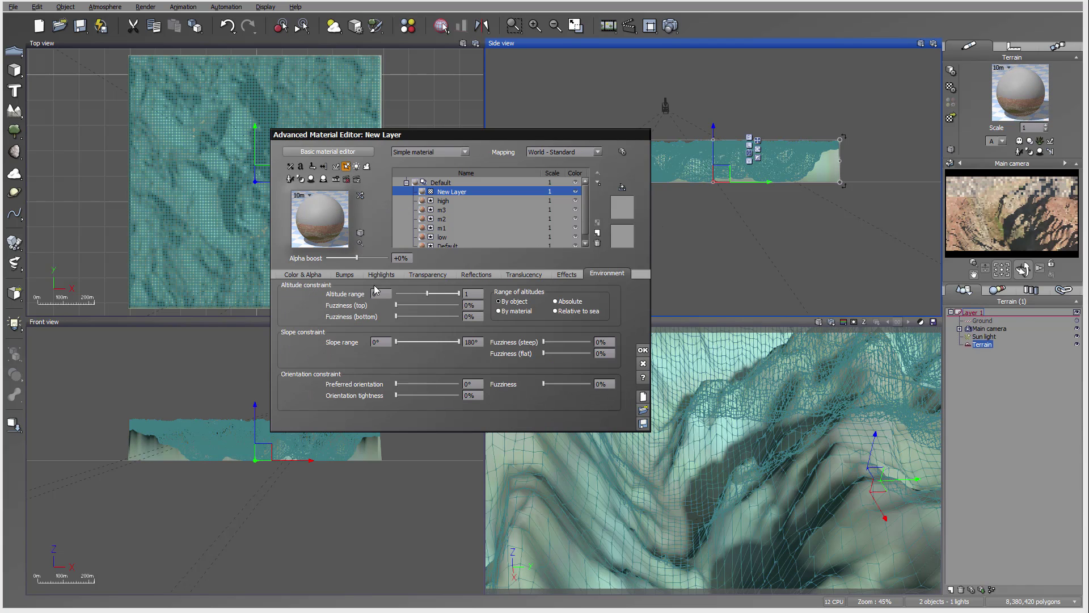
pyautogui.click(305, 275)
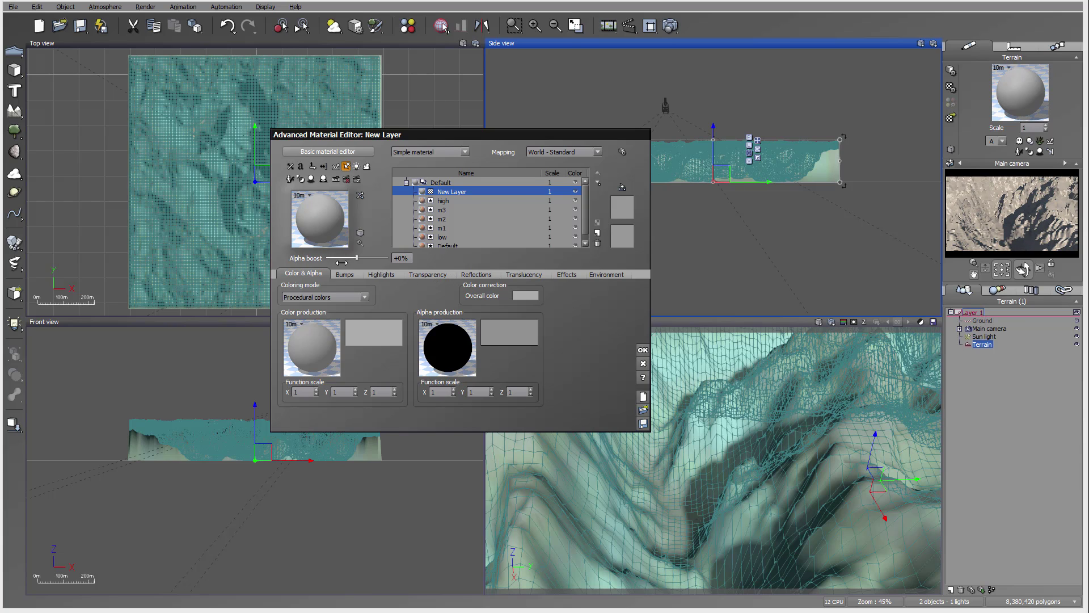
pyautogui.click(364, 297)
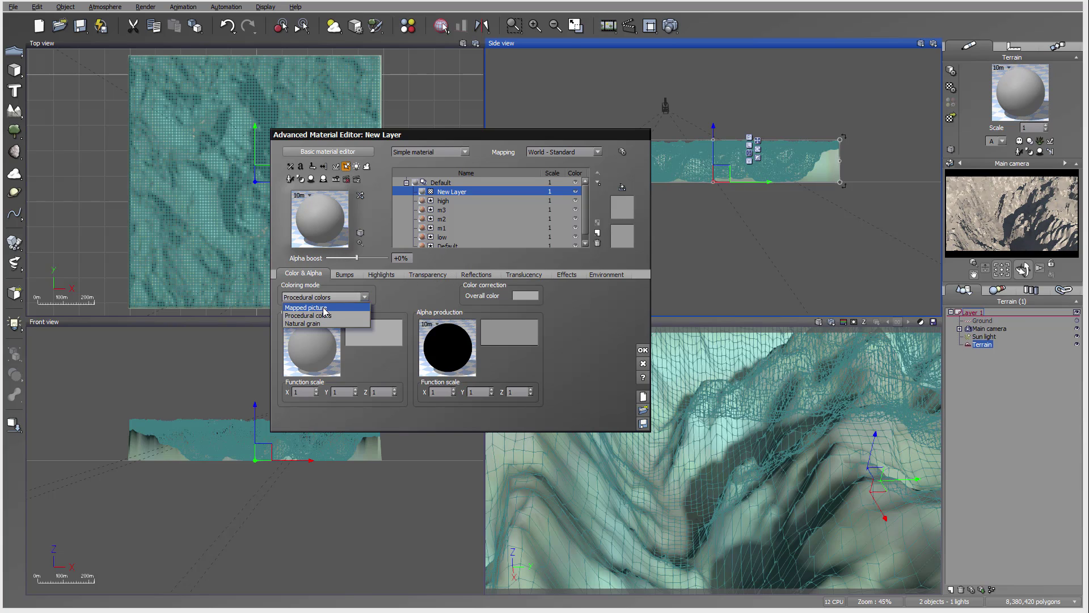
pyautogui.click(323, 308)
pyautogui.doubleClick(394, 378)
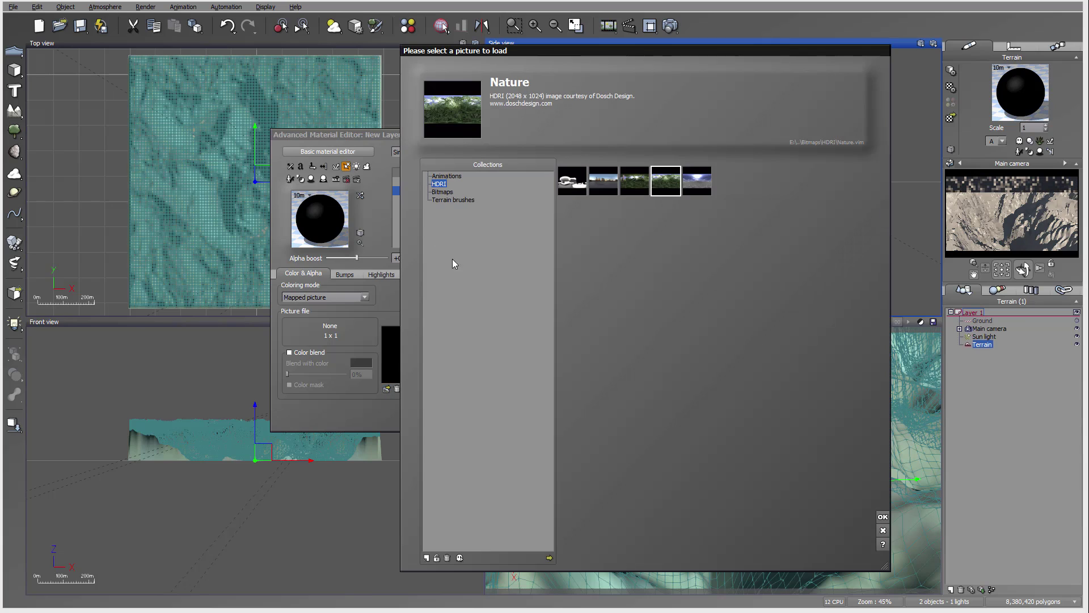
pyautogui.click(549, 557)
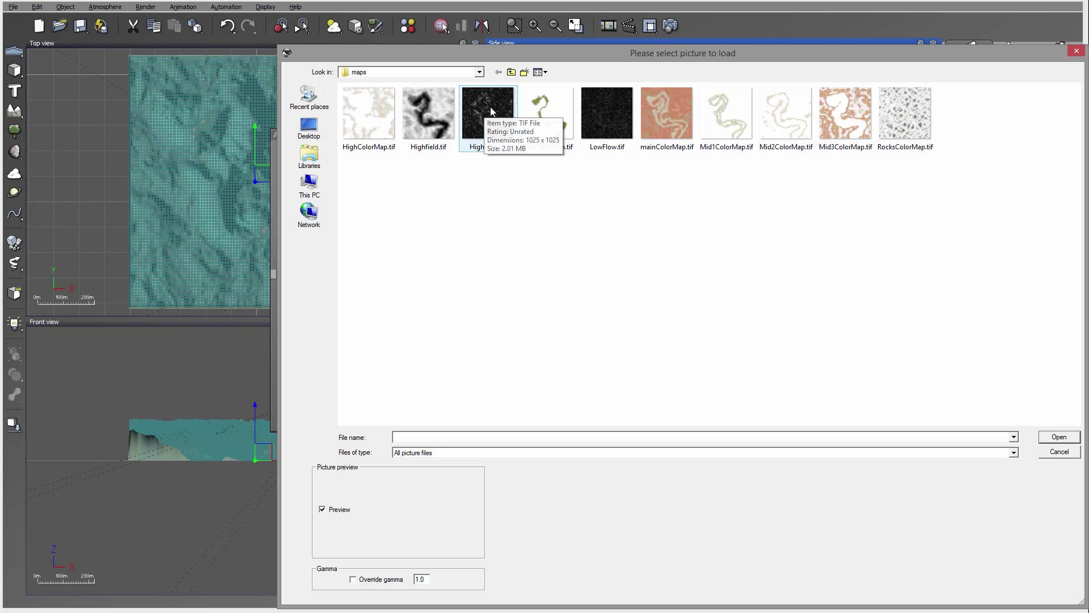
pyautogui.click(1070, 456)
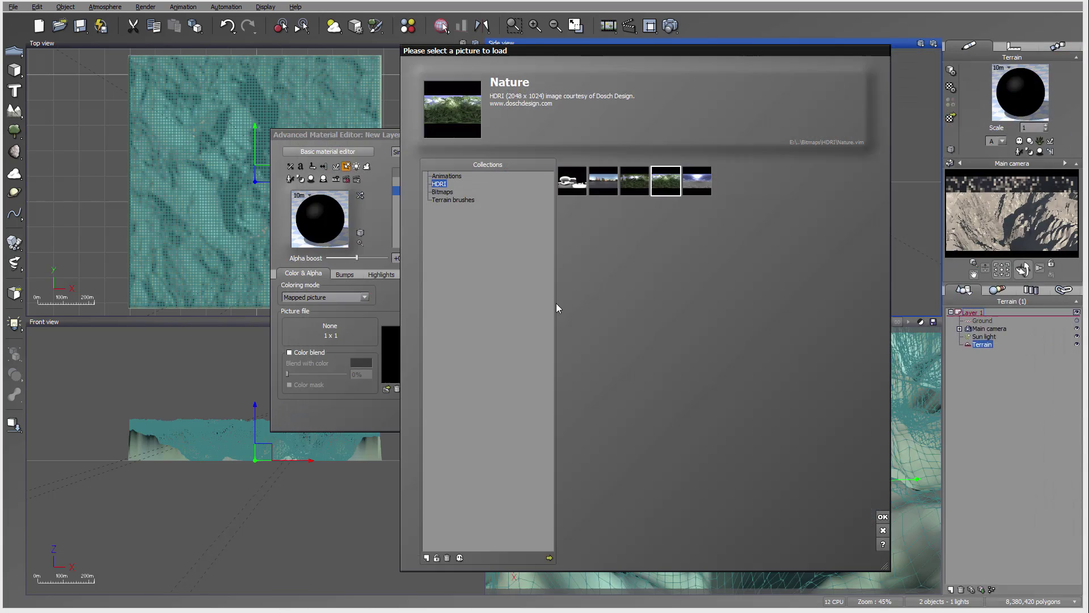
pyautogui.click(883, 545)
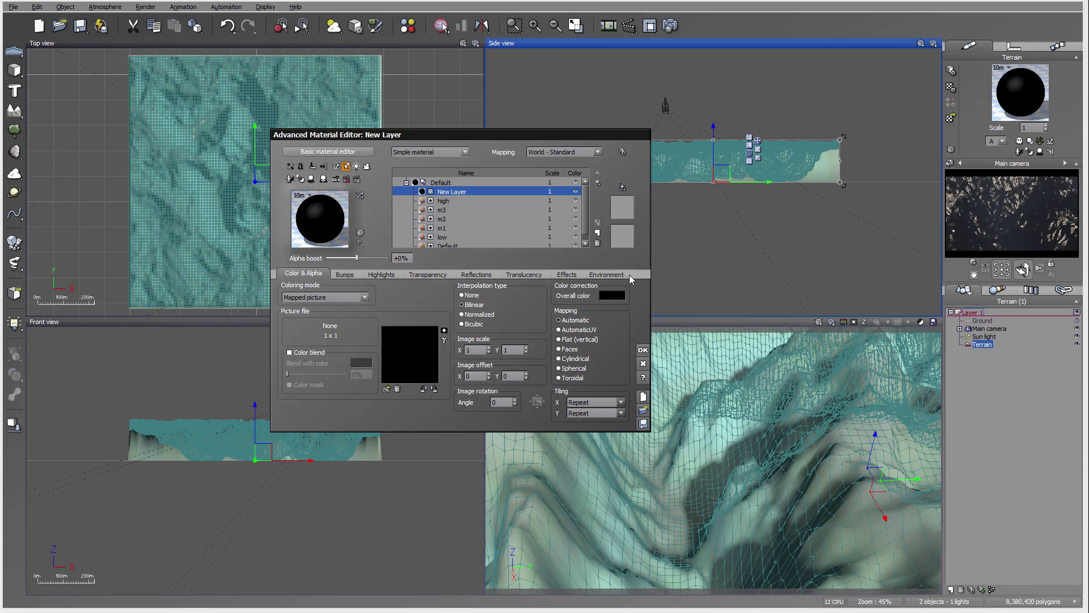
pyautogui.click(364, 297)
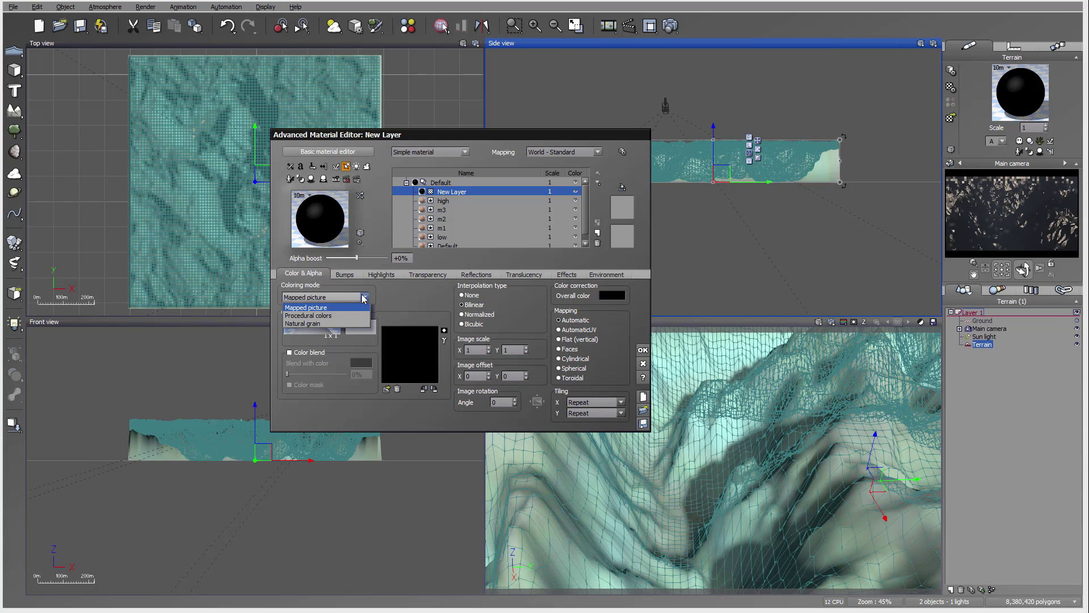
pyautogui.click(317, 315)
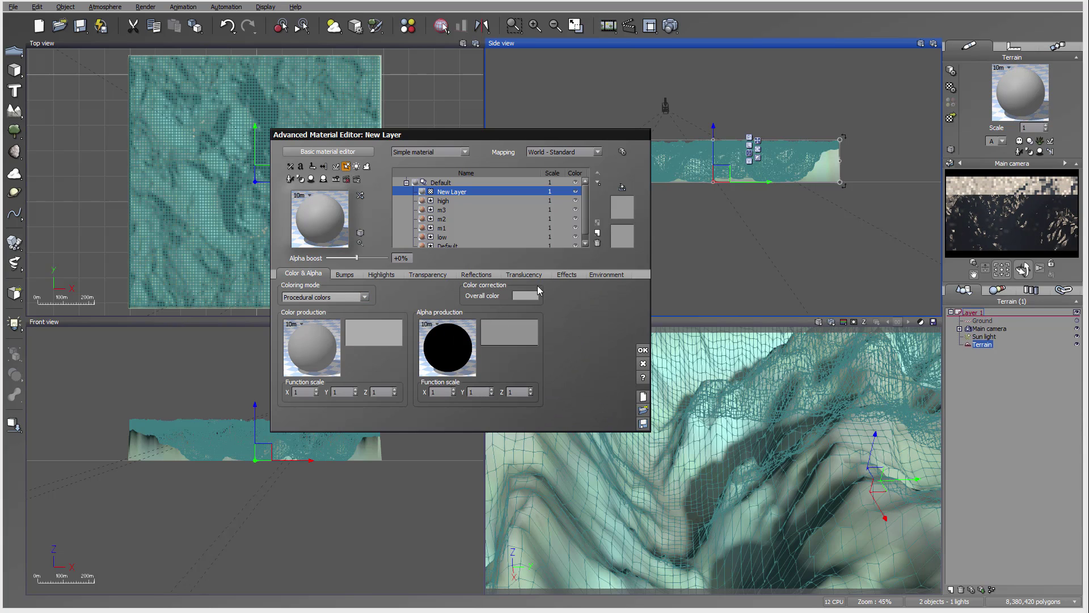
# Step: Build the new layer's color production from a Terrain Fractal through a Filter into a reddish-to-tan Color map, and accept the function
pyautogui.doubleClick(355, 340)
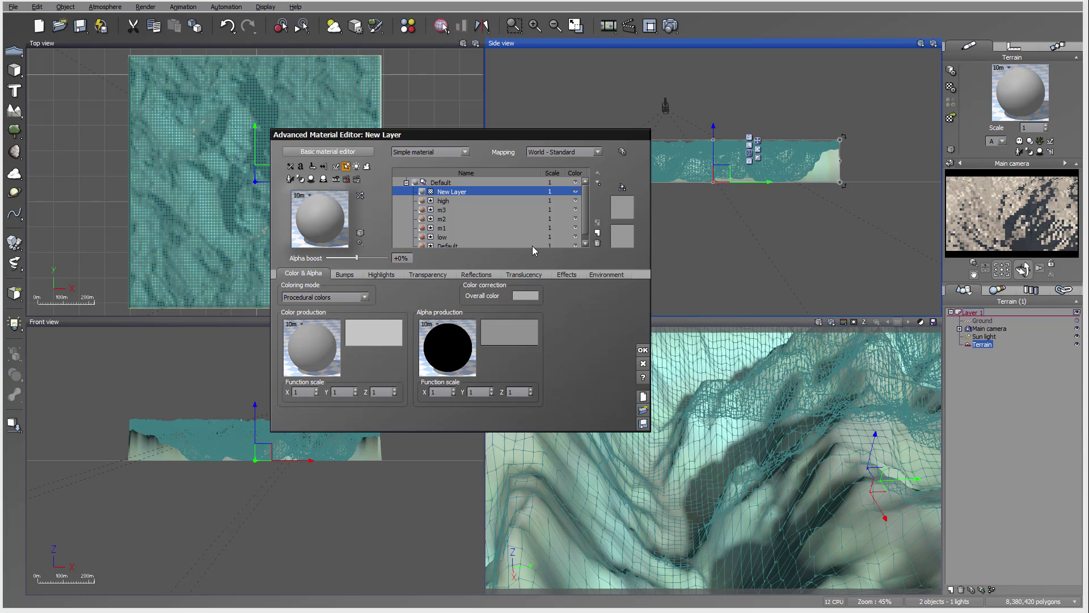
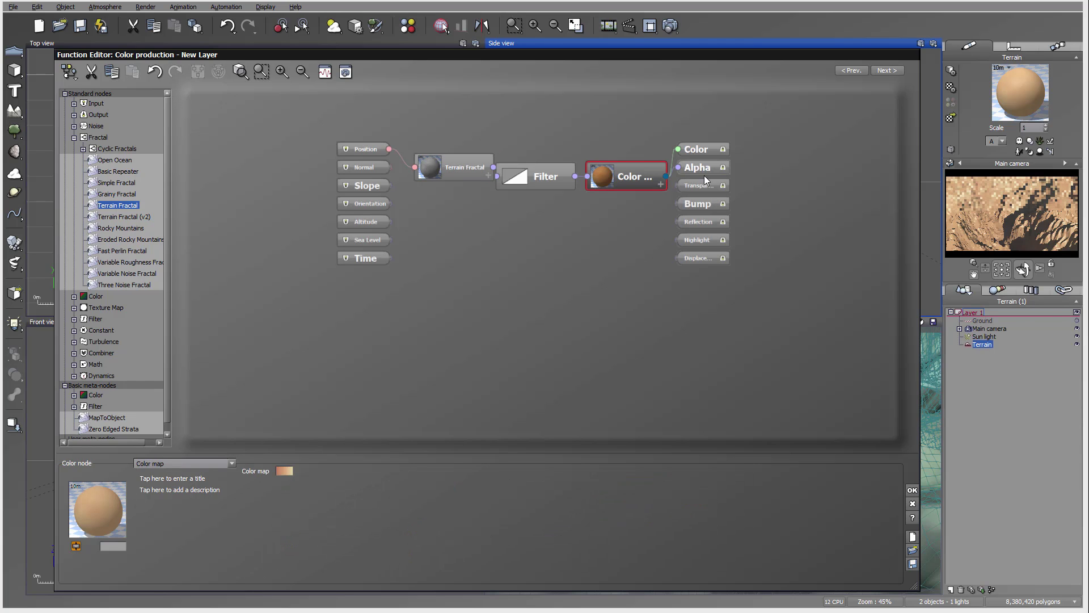
pyautogui.click(912, 491)
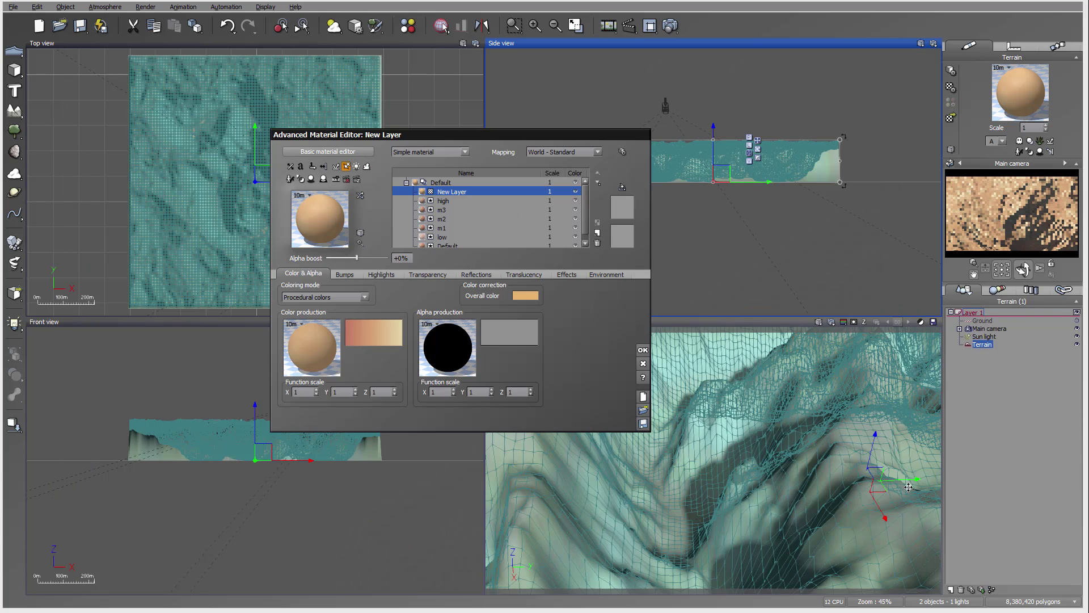
# Step: Set the new layer's global transparency to 100% and enable variable transparency
pyautogui.click(429, 275)
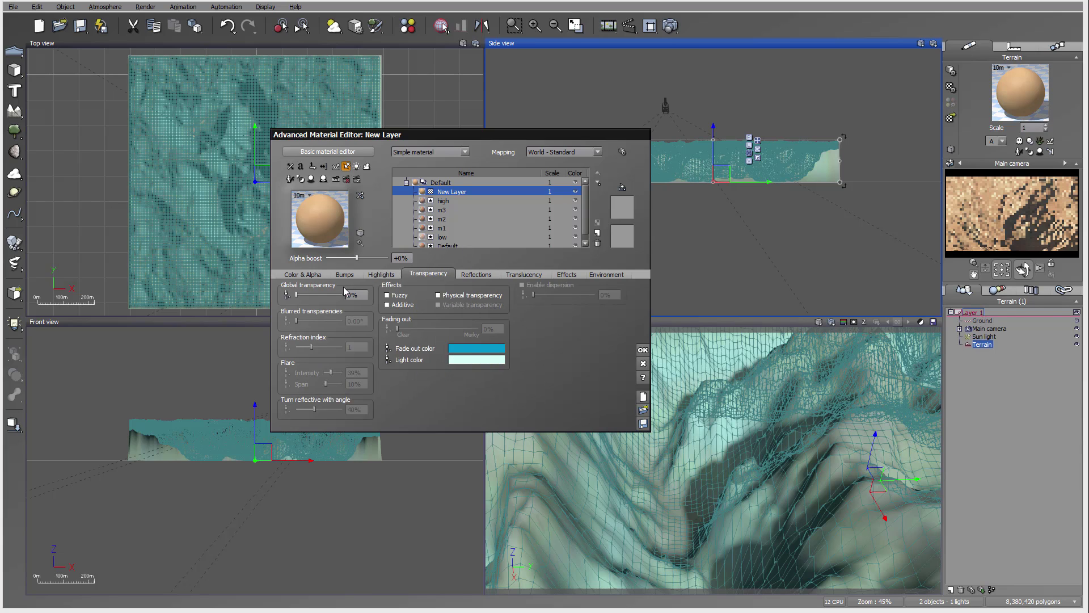
pyautogui.moveTo(299, 295); pyautogui.dragTo(342, 295)
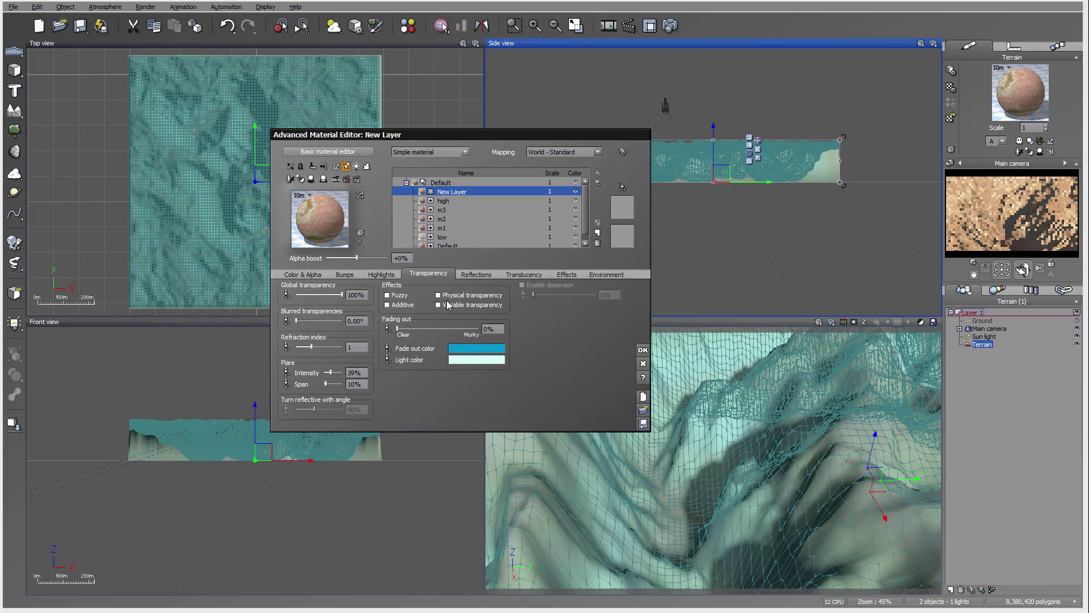
pyautogui.click(438, 304)
# Step: Edit the layer's transparency production function and add a Projected Texture Map node to the graph
pyautogui.rightClick(596, 361)
pyautogui.click(553, 353)
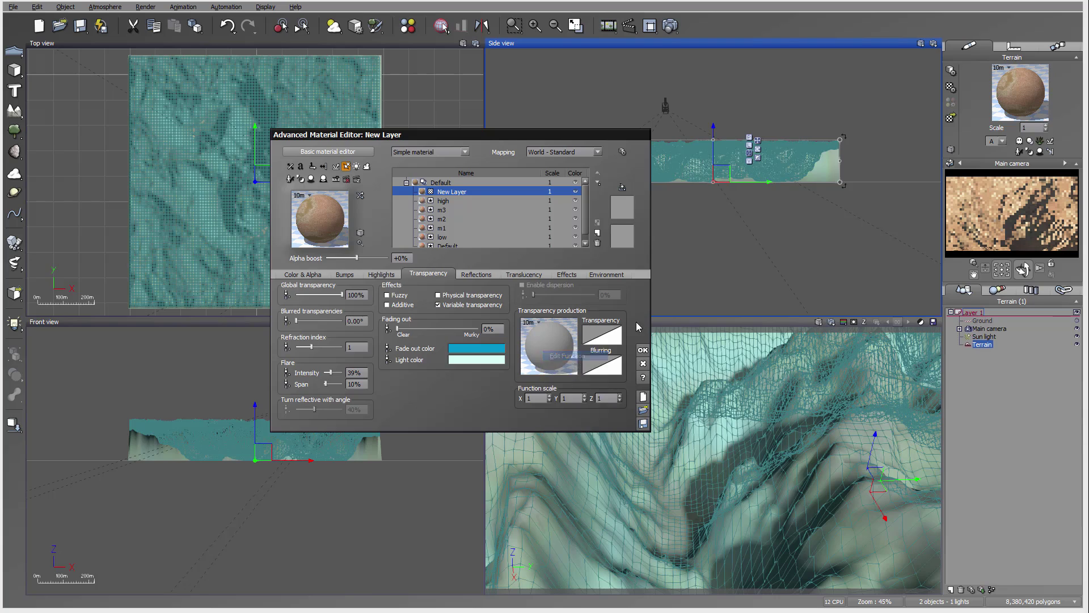
pyautogui.click(518, 294)
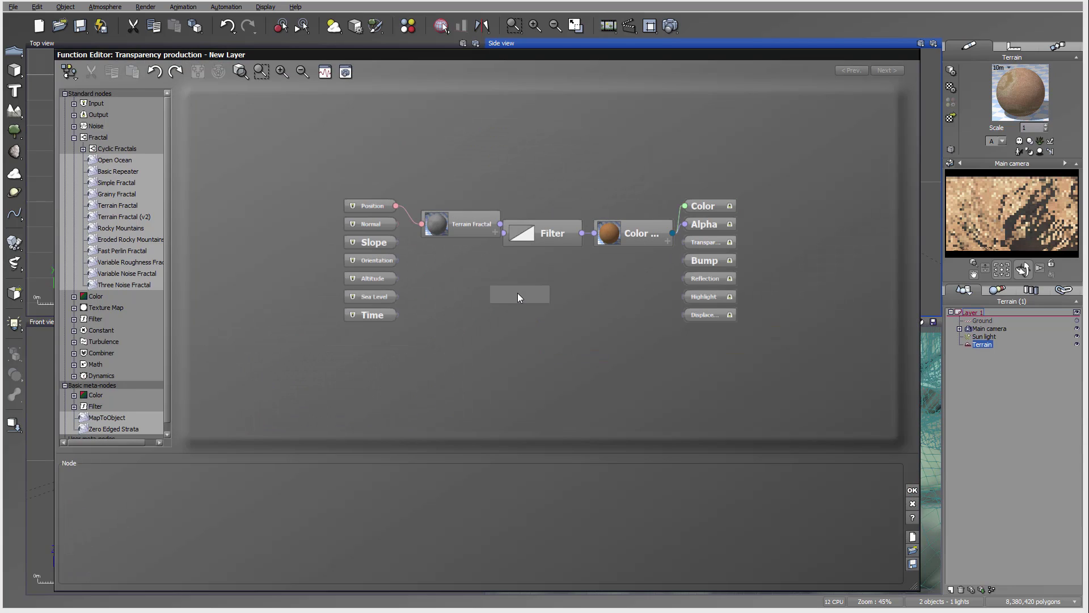
pyautogui.rightClick(517, 294)
pyautogui.moveTo(567, 348)
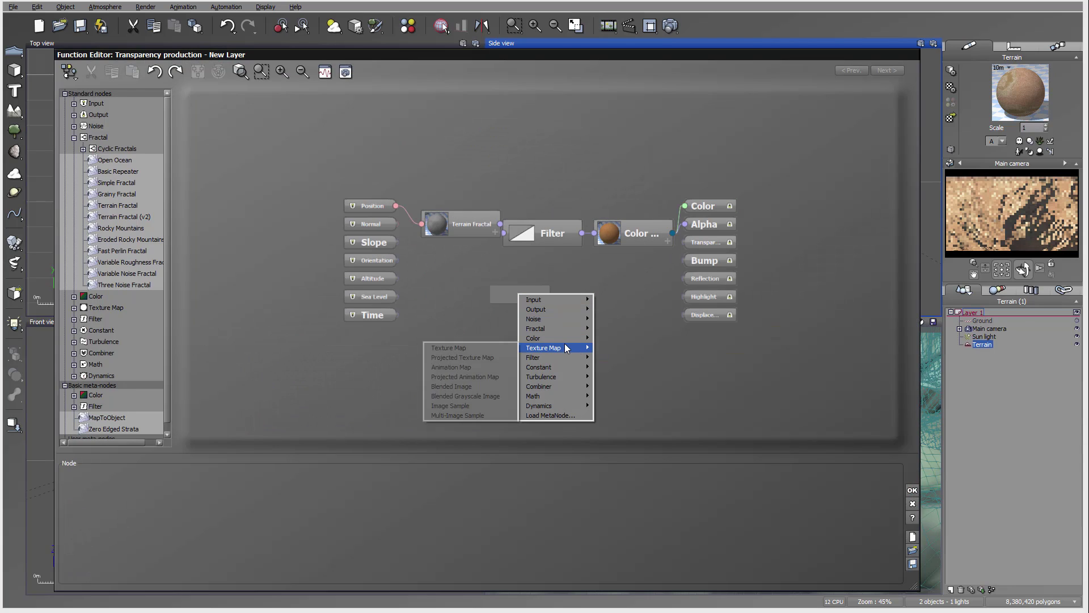
pyautogui.click(471, 361)
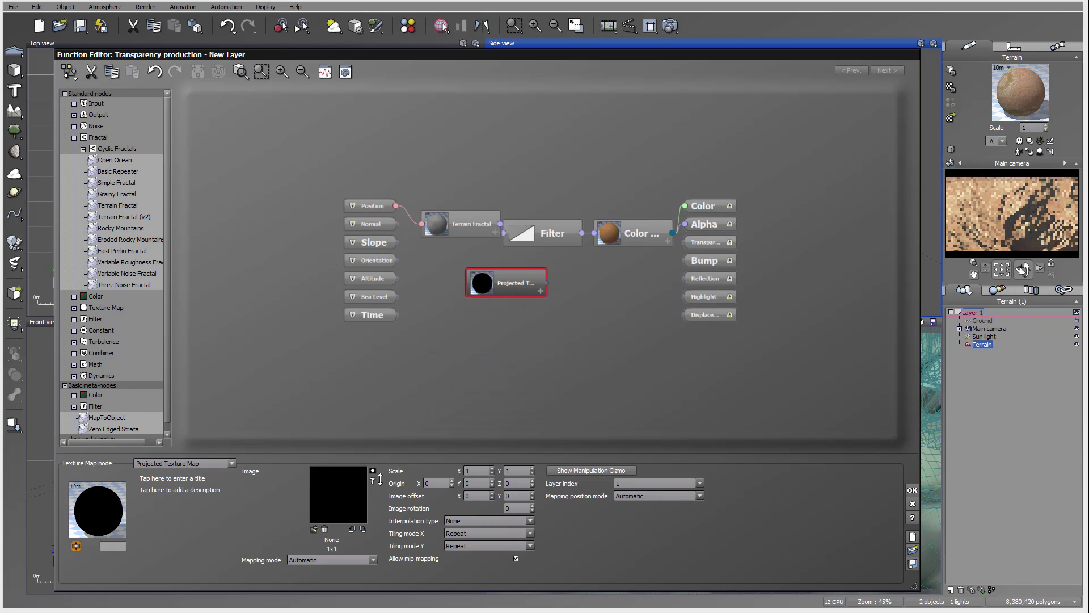
# Step: Load LowFlow.tif into the Projected Texture Map node and set its interpolation type to Bilinear
pyautogui.click(313, 528)
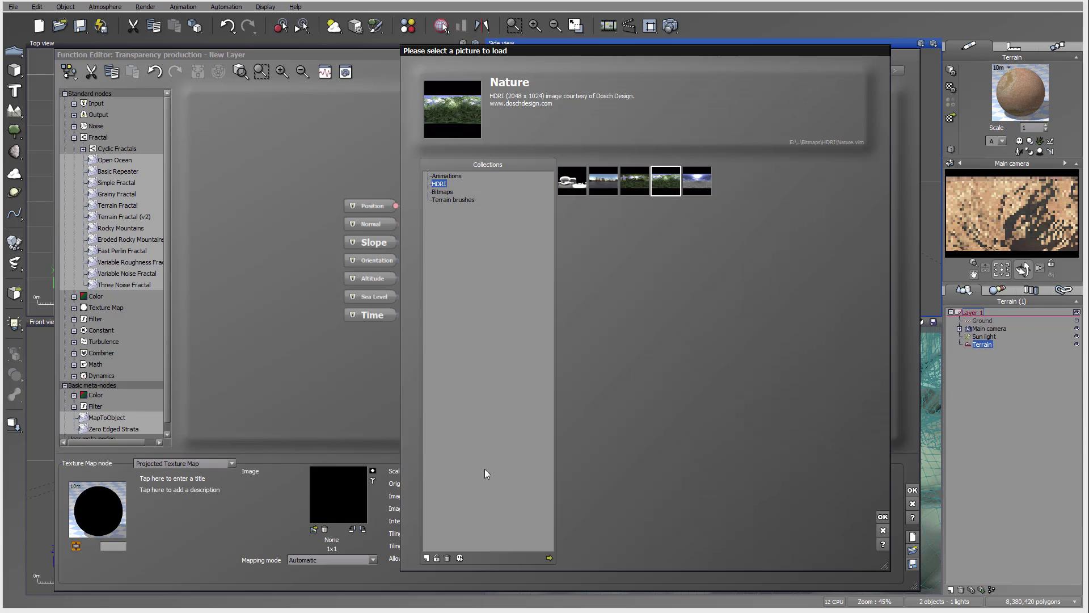
pyautogui.click(549, 558)
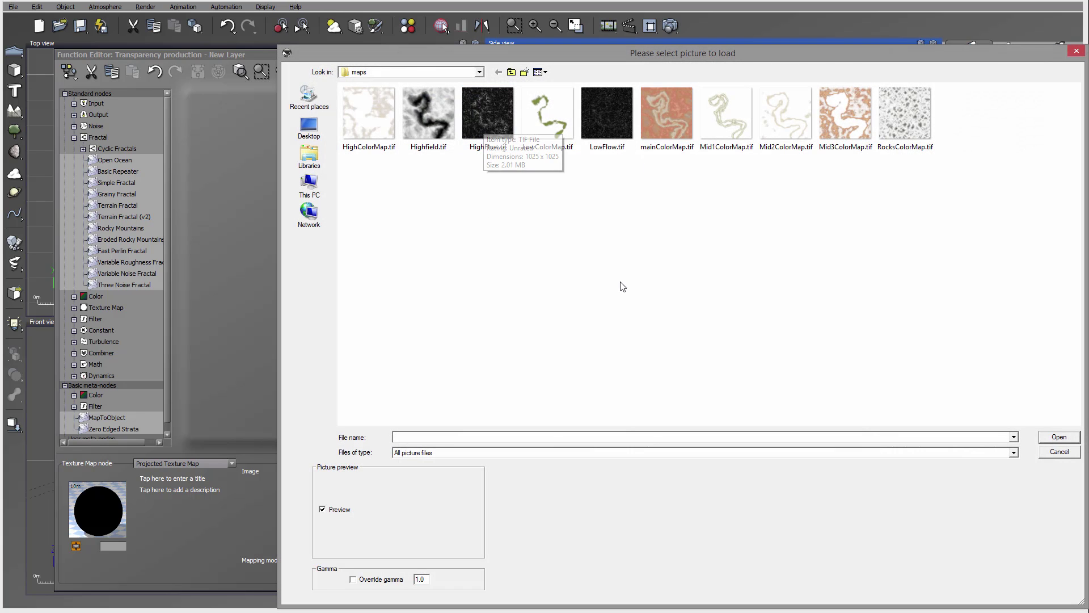
pyautogui.click(614, 107)
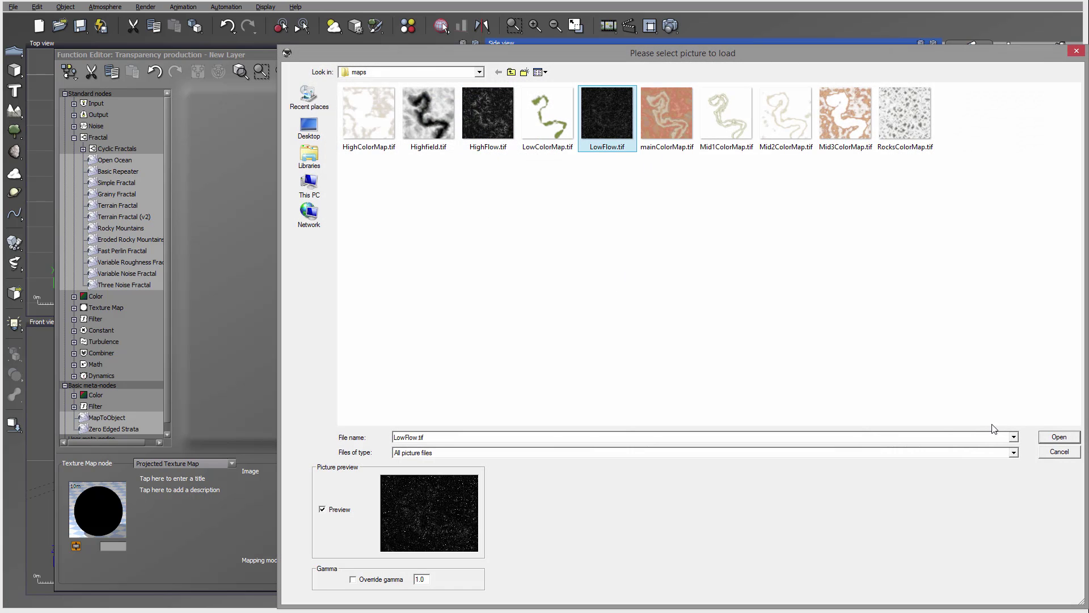
pyautogui.click(1059, 437)
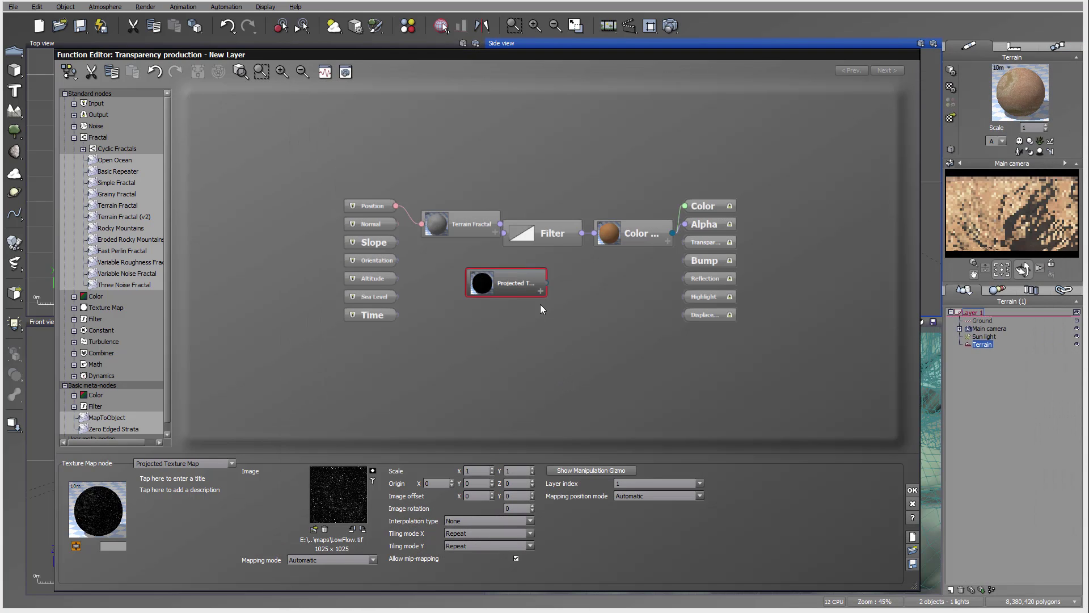
pyautogui.click(529, 520)
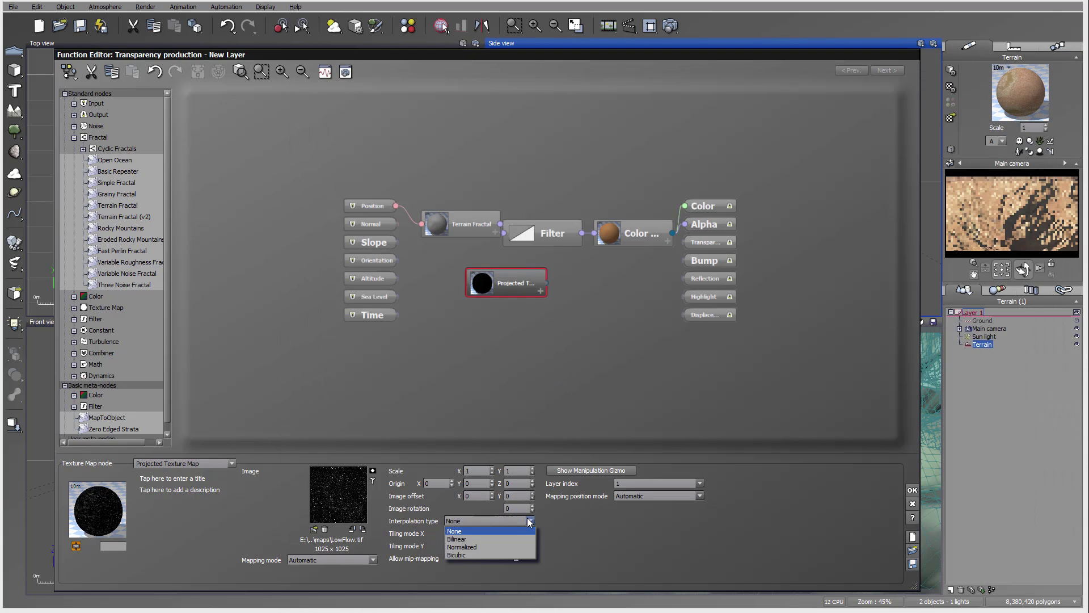
pyautogui.click(511, 538)
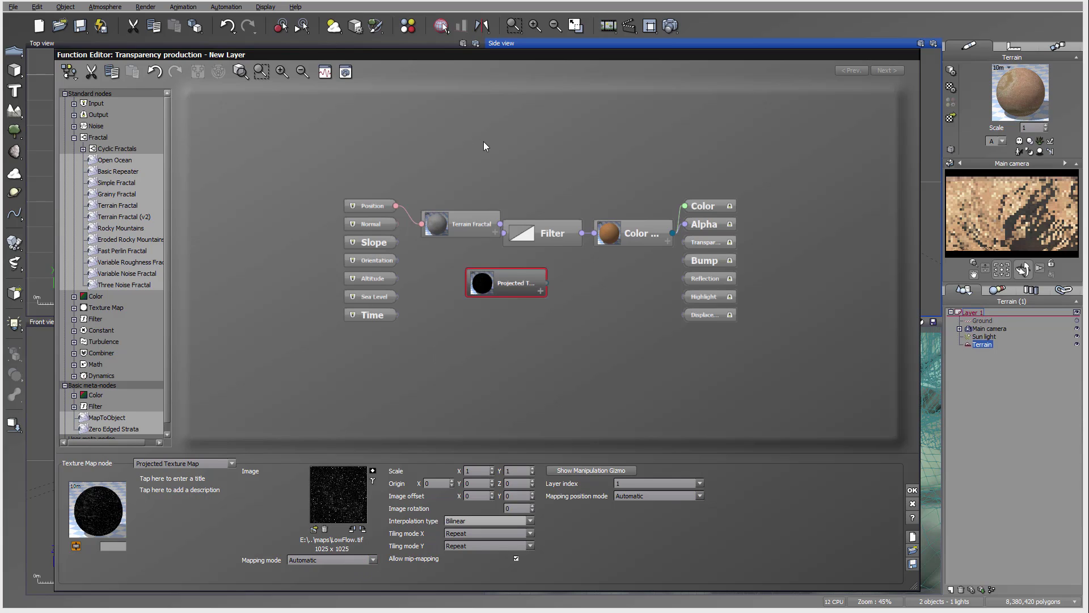
# Step: Connect the Projected Texture Map node to the Transparency output, keep its mapping mode on Automatic, and accept the function
pyautogui.moveTo(500, 281); pyautogui.dragTo(486, 281)
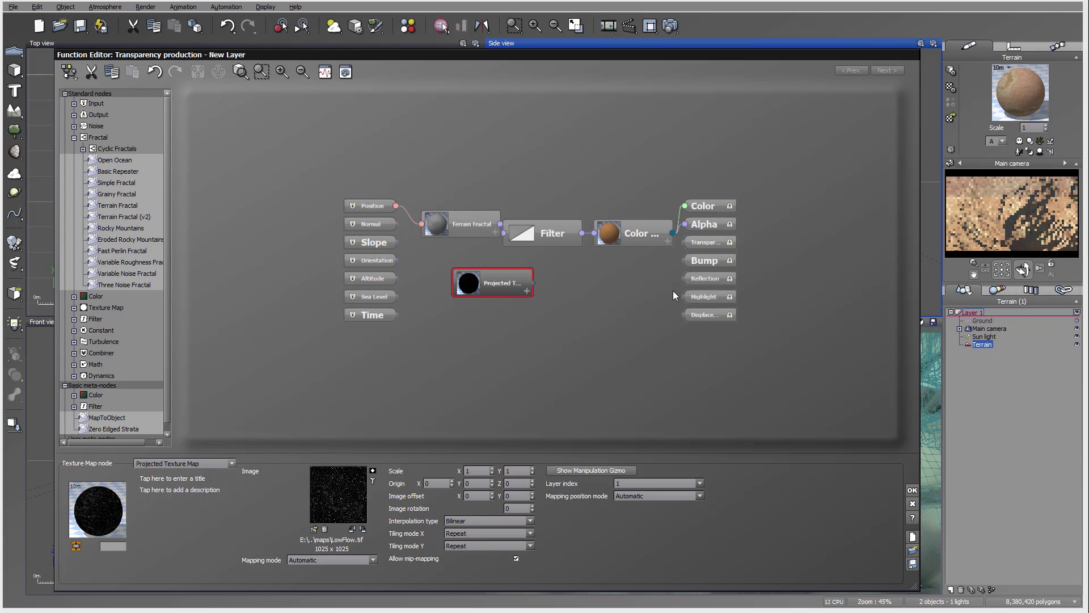
pyautogui.click(689, 243)
pyautogui.moveTo(680, 242); pyautogui.dragTo(490, 264)
pyautogui.click(566, 289)
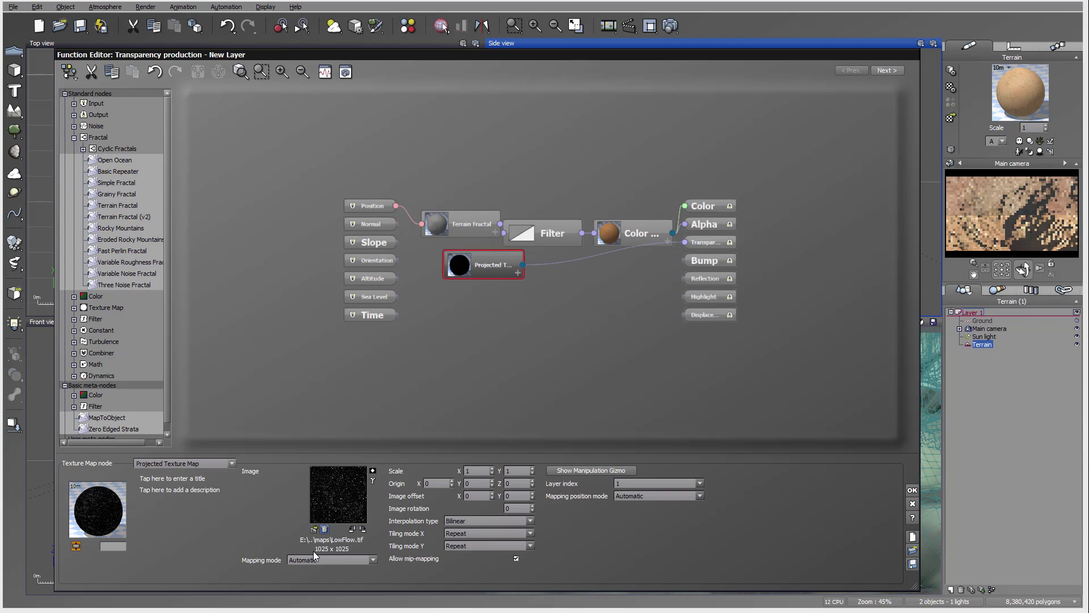
pyautogui.click(366, 560)
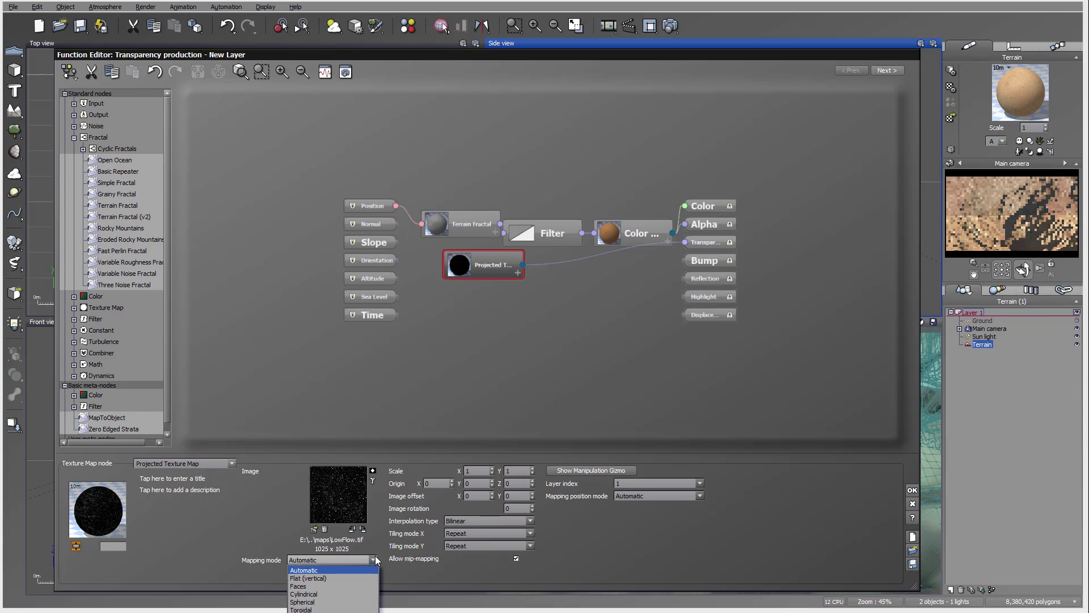
pyautogui.click(356, 570)
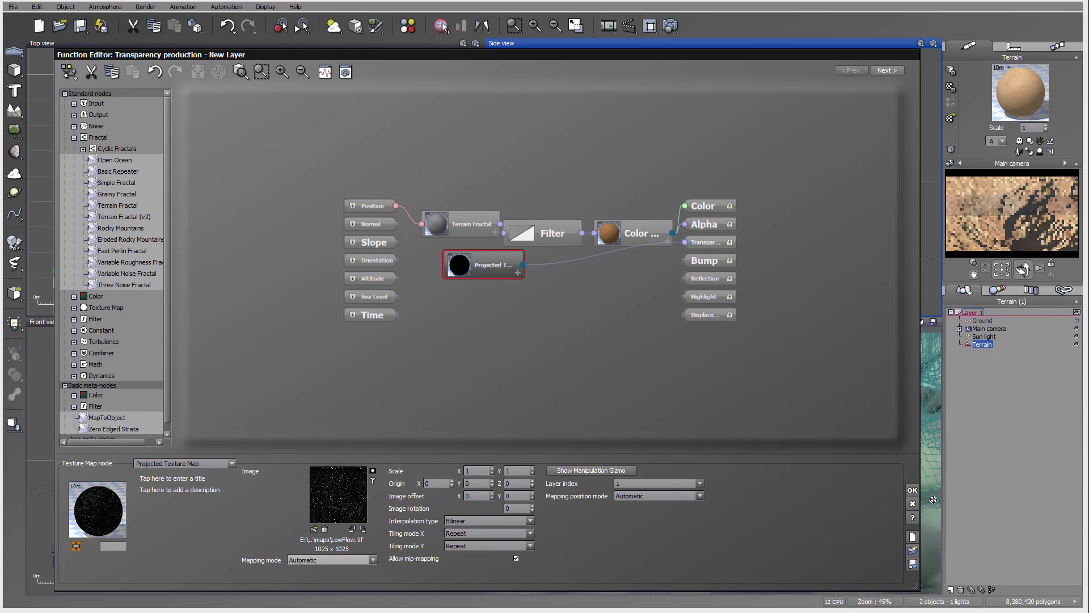
pyautogui.click(913, 490)
# Step: Set the new layer's mapping to Object - Parametric
pyautogui.click(597, 152)
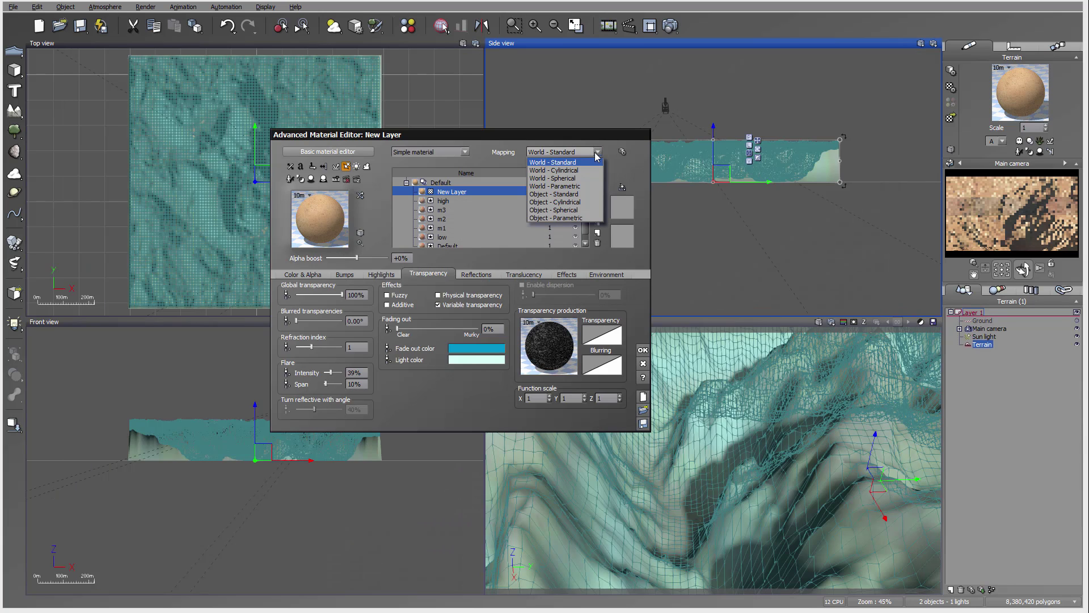
pyautogui.click(579, 219)
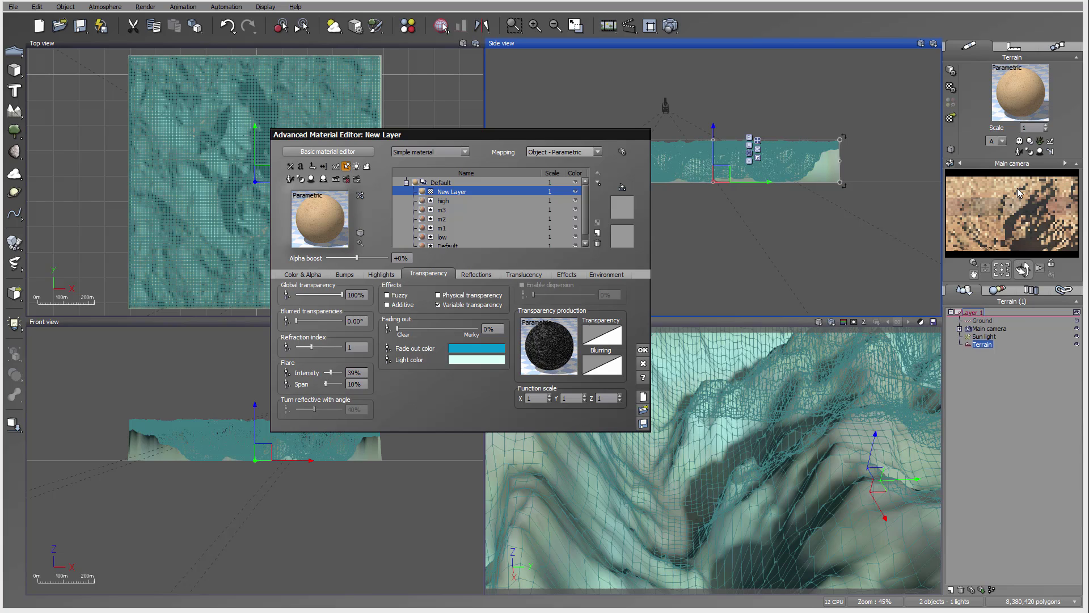
# Step: Edit the layer's transparency production function, invert the LowFlow.tif image in the Projected Texture Map node, and accept the function
pyautogui.click(303, 274)
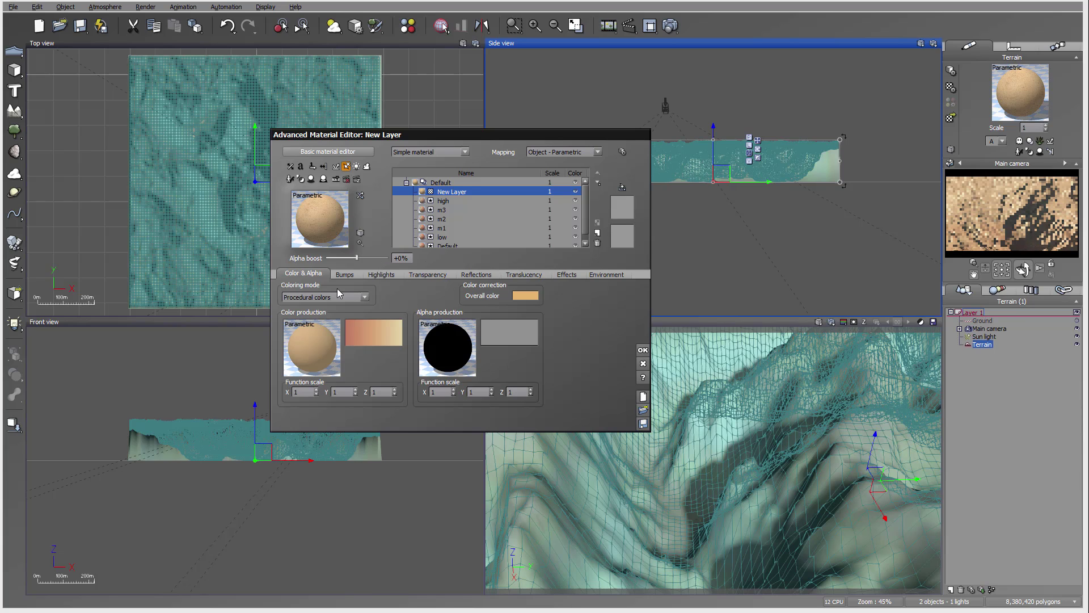
pyautogui.click(427, 274)
pyautogui.rightClick(551, 354)
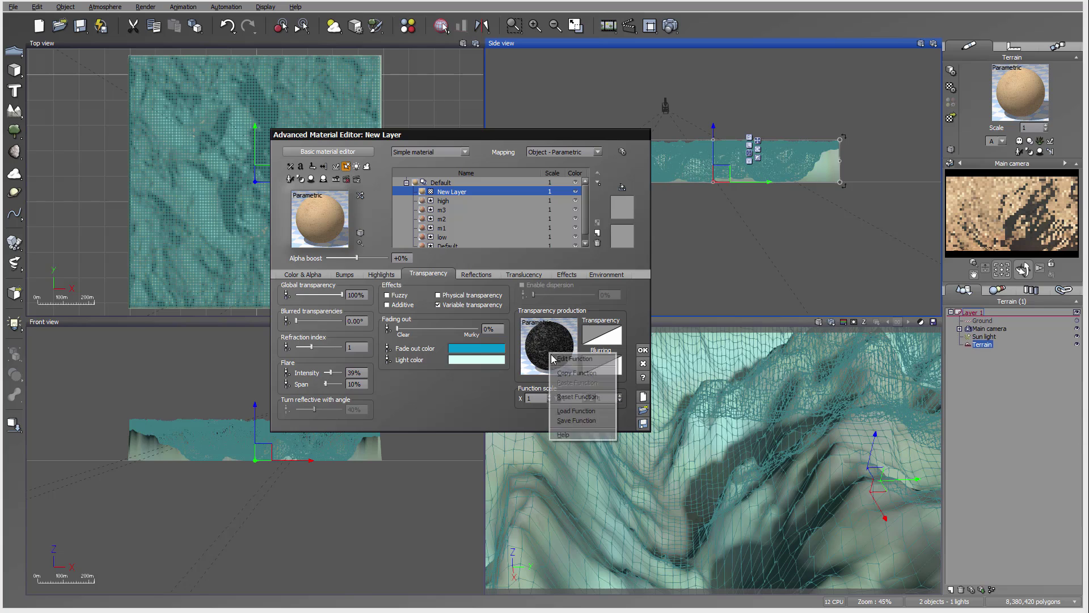
pyautogui.click(595, 373)
pyautogui.moveTo(502, 267); pyautogui.dragTo(475, 284)
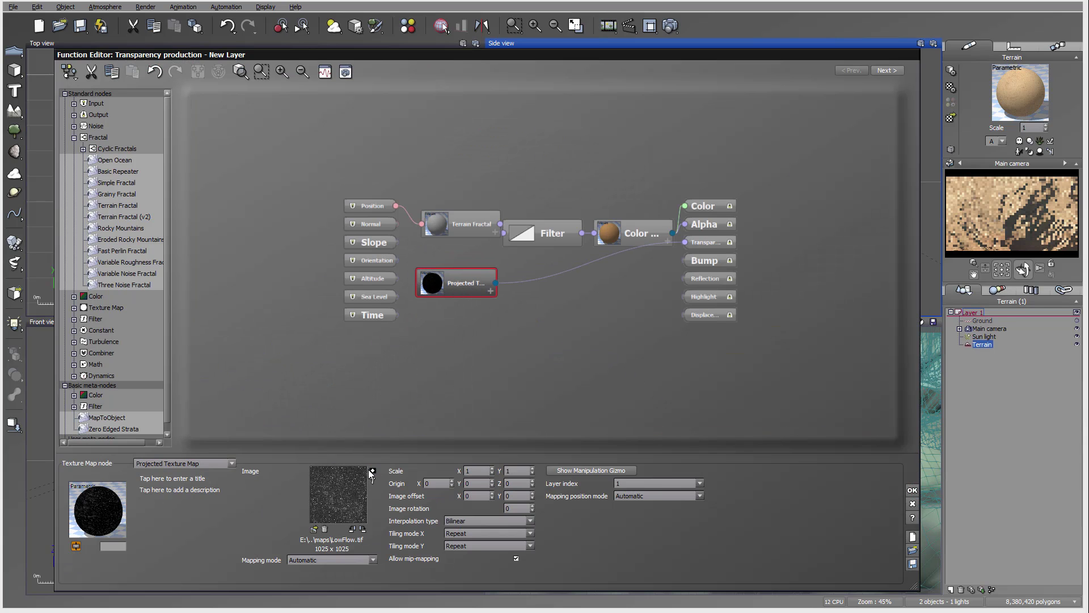
pyautogui.click(372, 471)
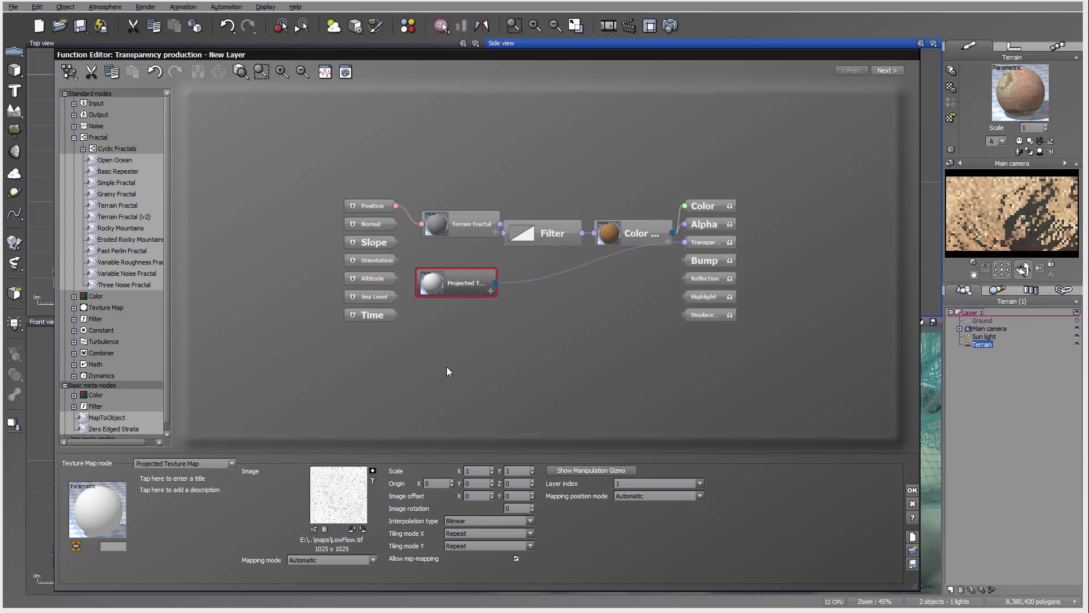
pyautogui.click(908, 490)
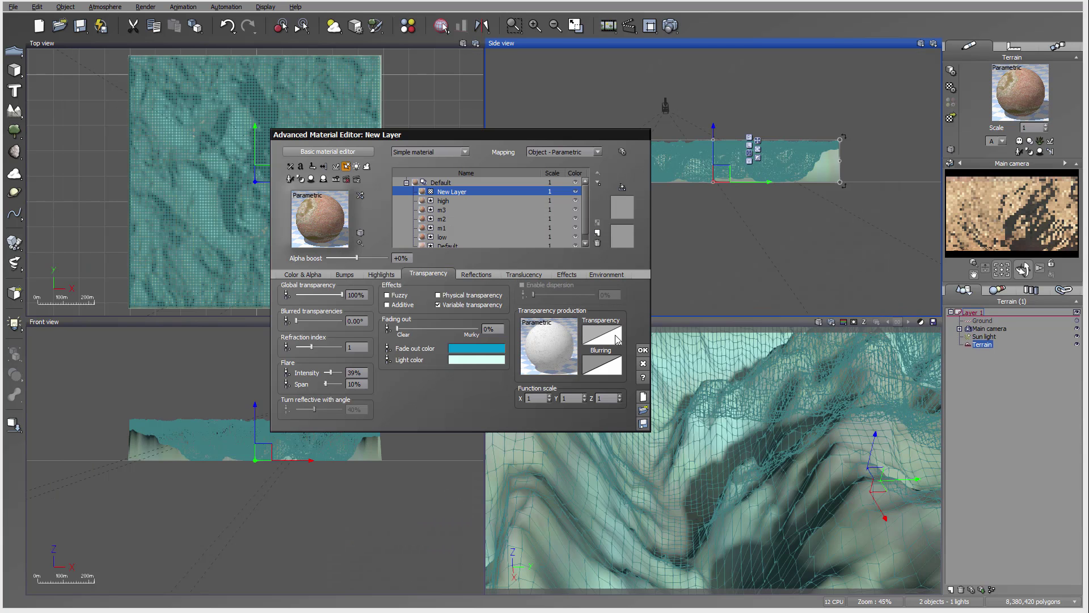
# Step: Render the main camera view to check the inverted flow layer, and close the render display
pyautogui.click(670, 25)
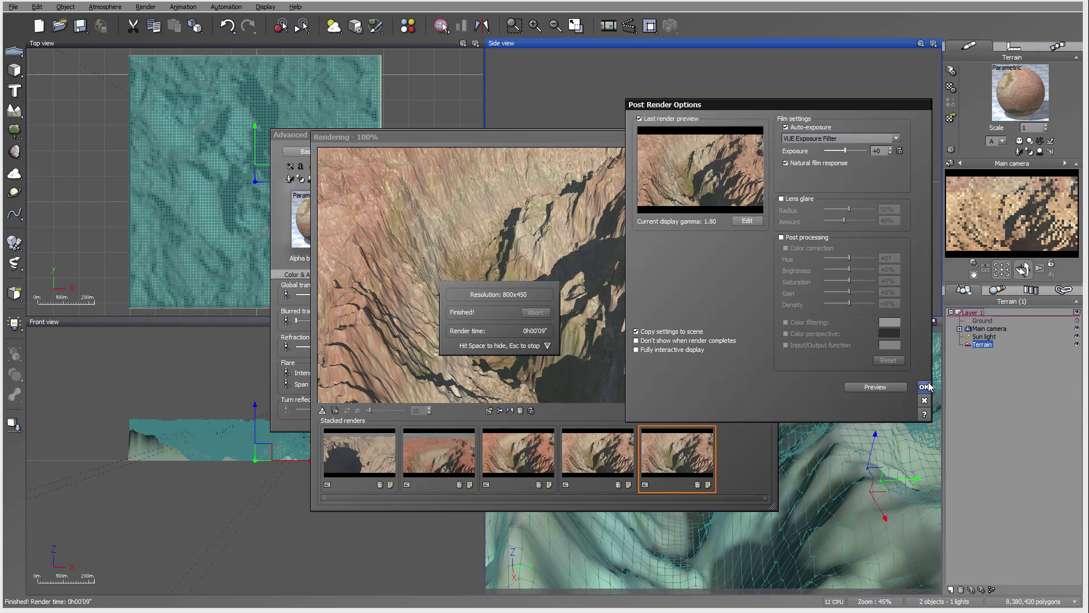
pyautogui.click(775, 136)
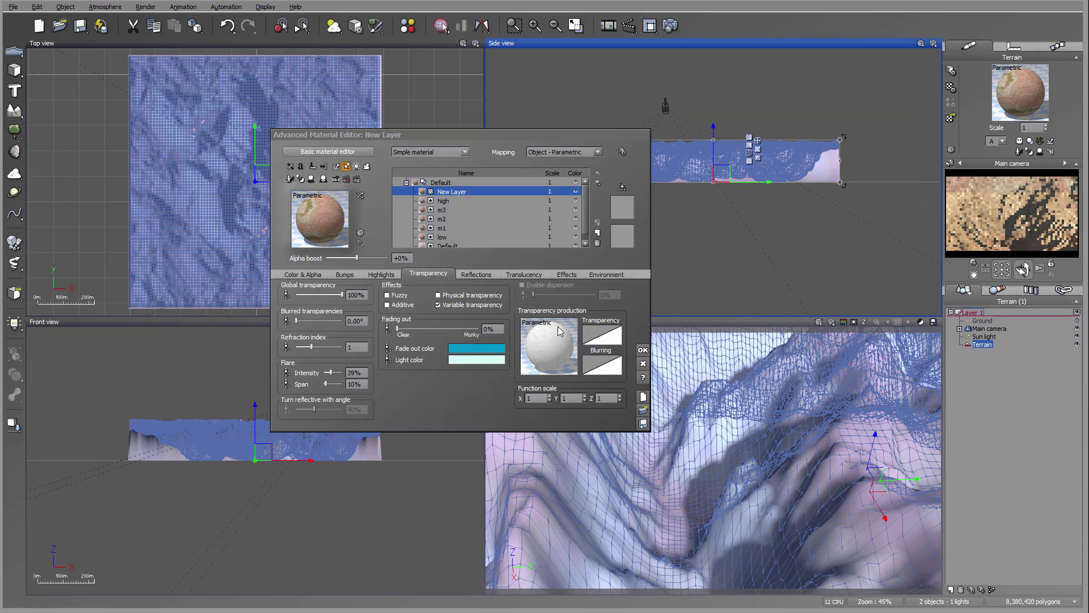
# Step: Rename the new flow layer as FlowLow
pyautogui.doubleClick(480, 191)
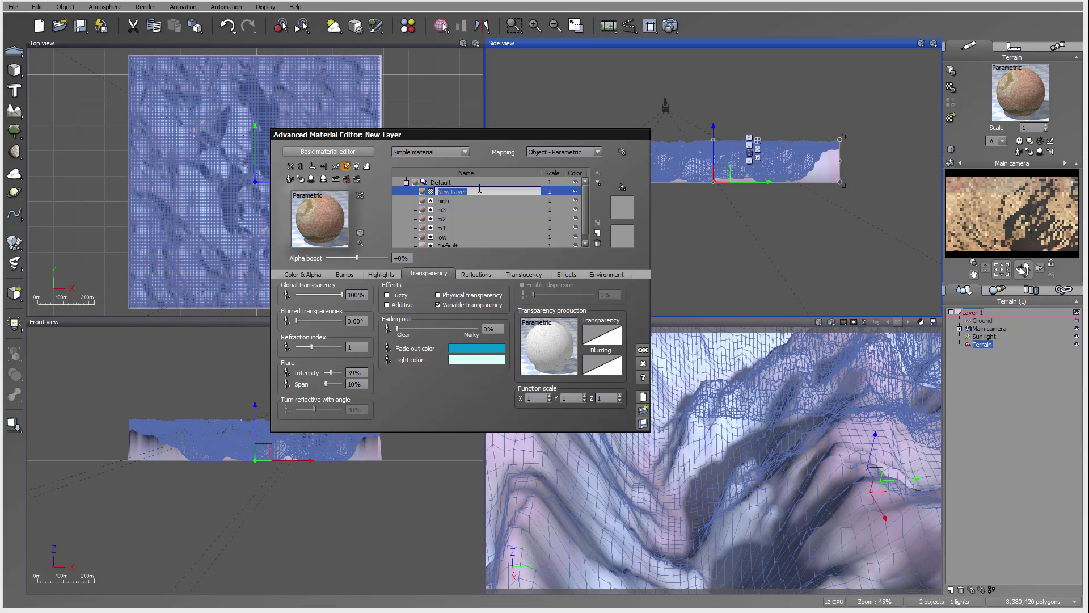
pyautogui.write('Flow')
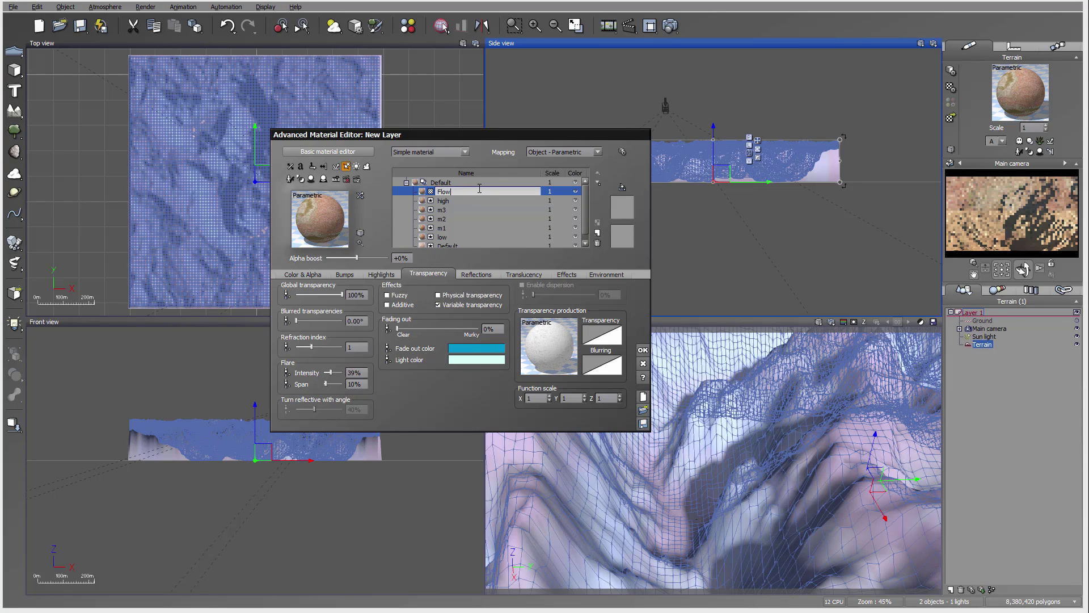
pyautogui.write('Low')
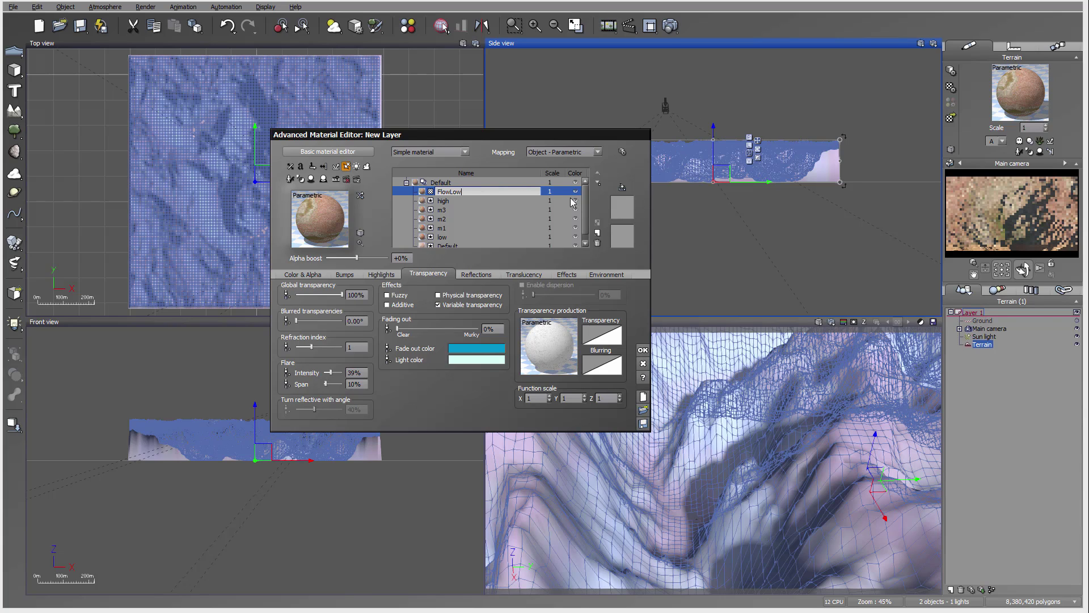
pyautogui.click(477, 205)
pyautogui.click(472, 191)
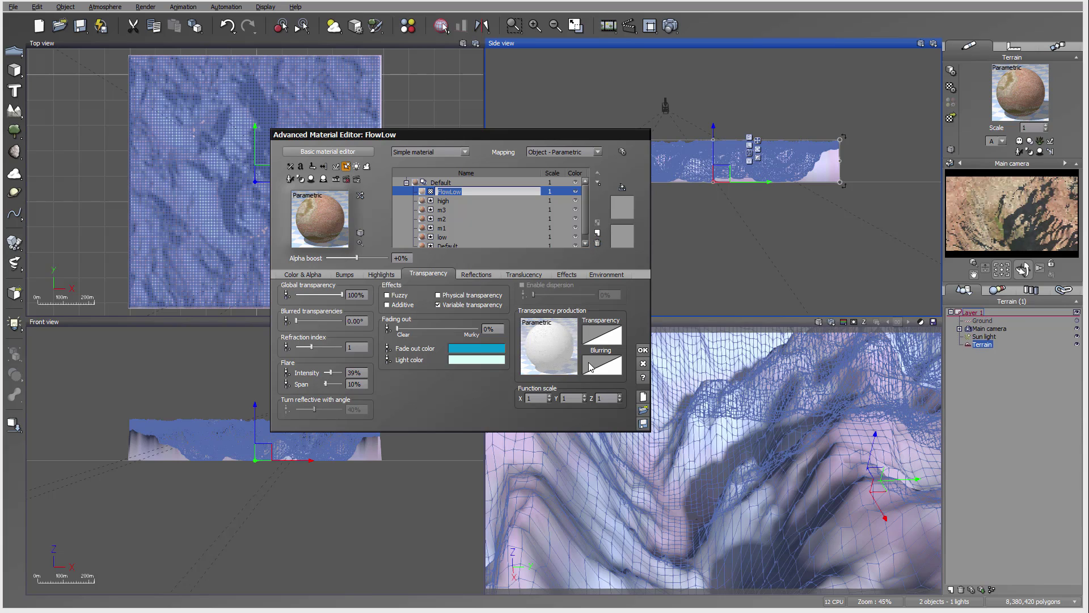
pyautogui.click(299, 274)
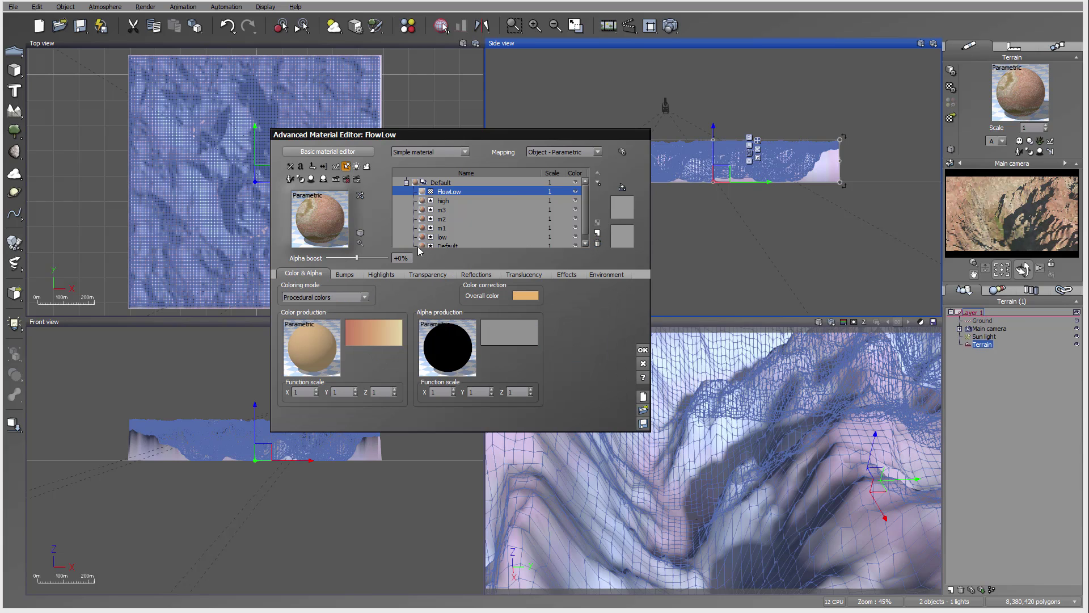
pyautogui.rightClick(427, 196)
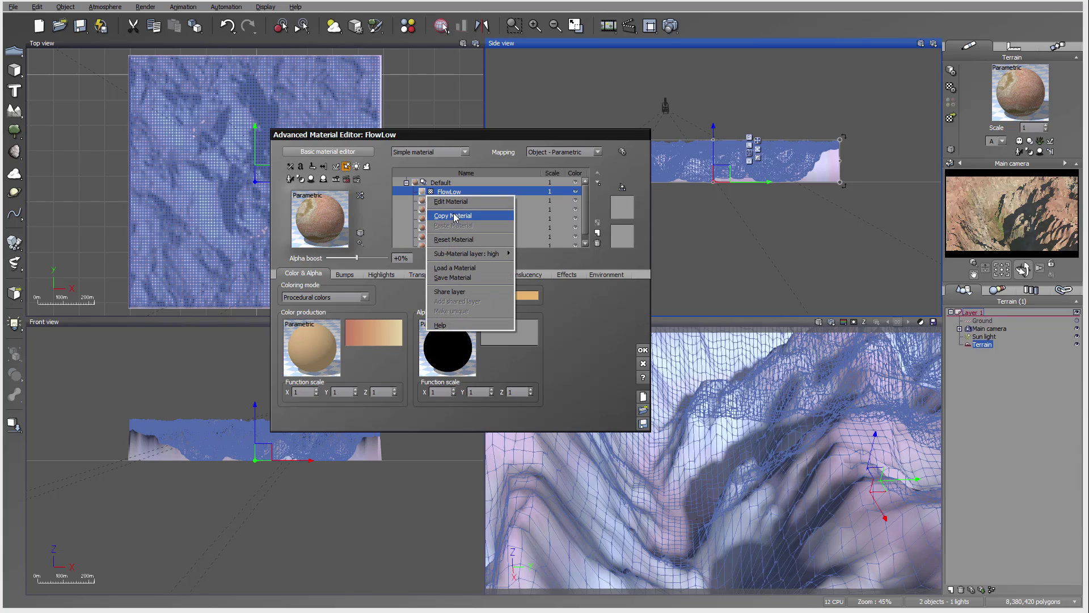
pyautogui.click(575, 335)
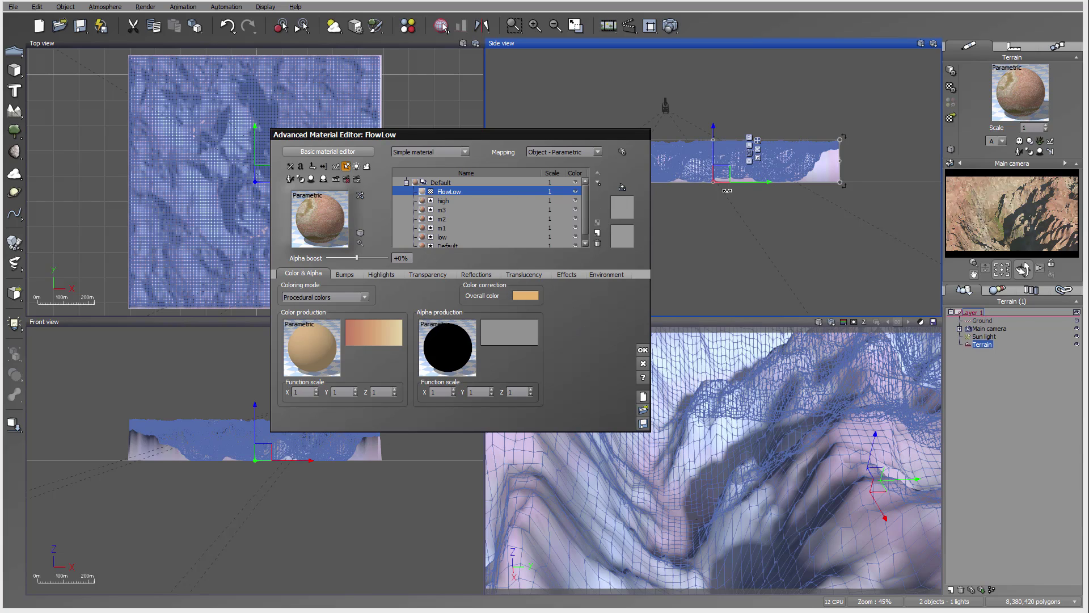
# Step: Add another layer above FlowLow, keeping the default material instead of picking a preset
pyautogui.click(597, 233)
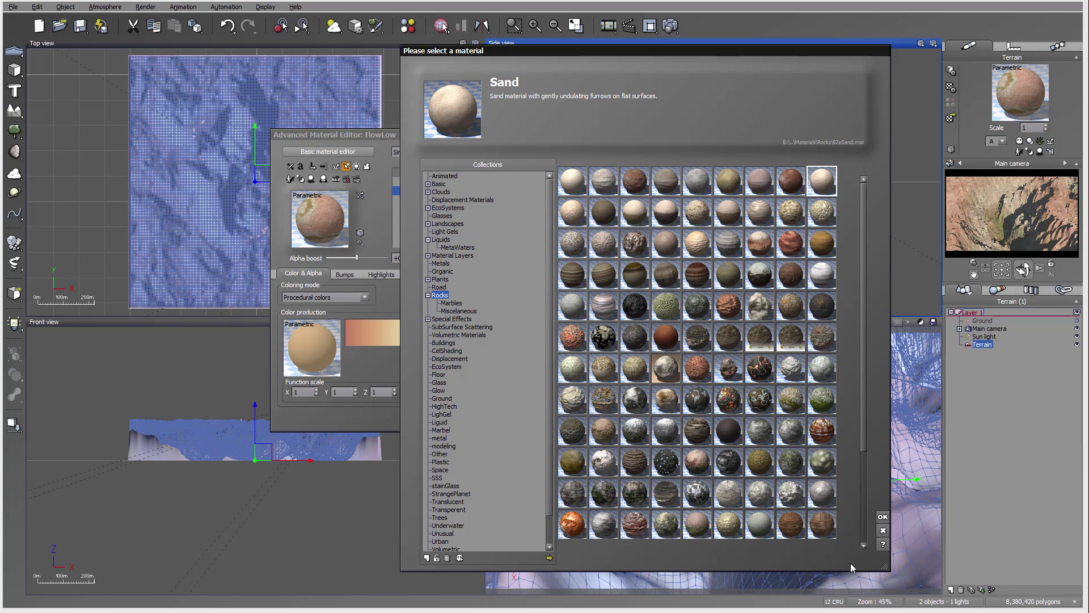
pyautogui.click(881, 531)
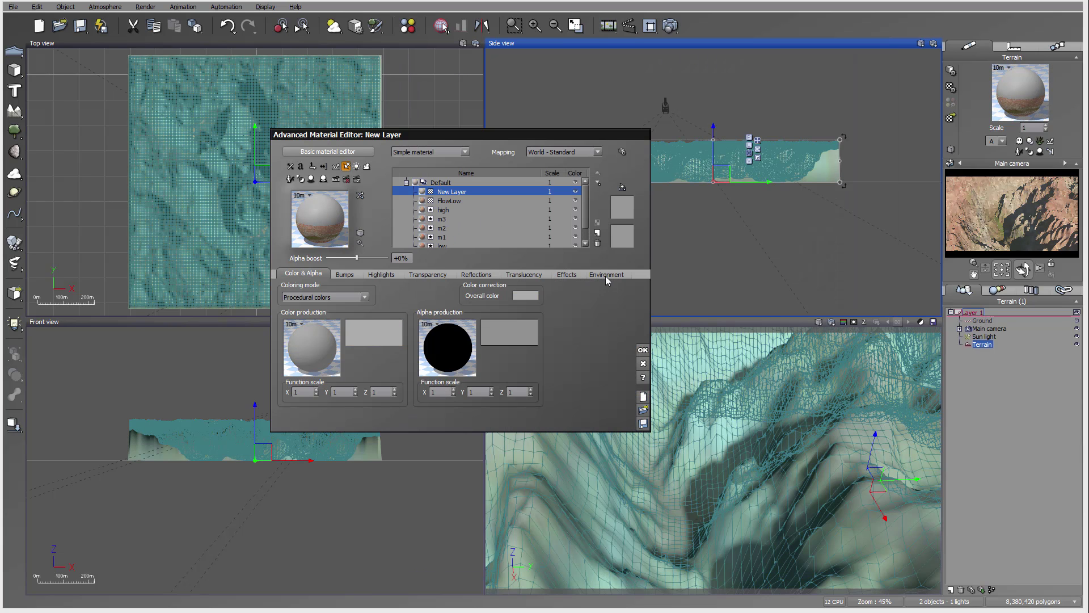
pyautogui.click(604, 273)
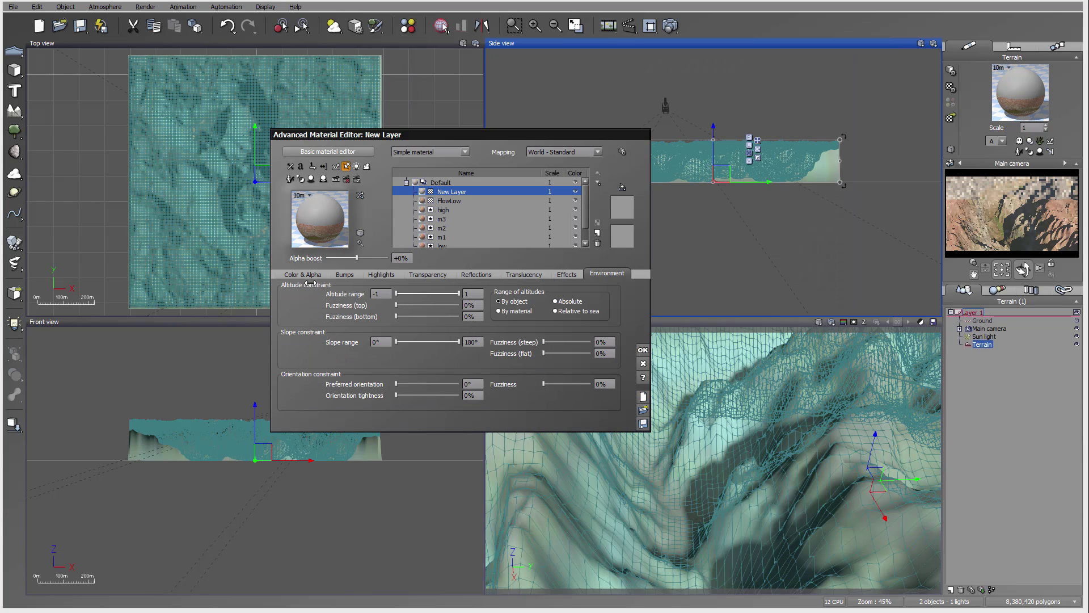
pyautogui.click(295, 276)
# Step: Color the new layer with the mapped picture RocksColorMap.tif and set its mapping to Object - Parametric
pyautogui.click(364, 298)
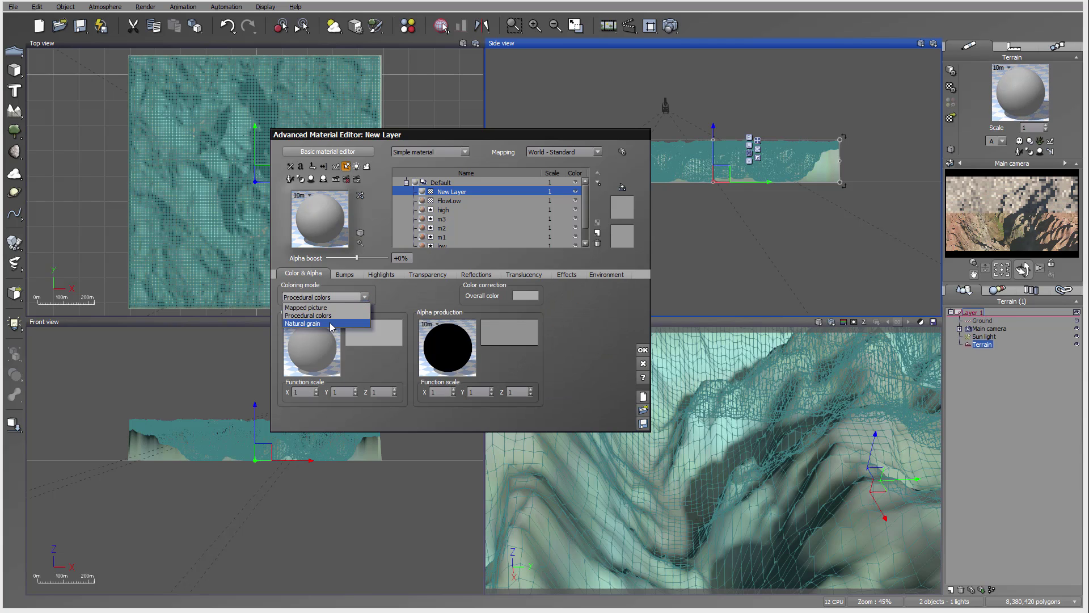
pyautogui.click(335, 308)
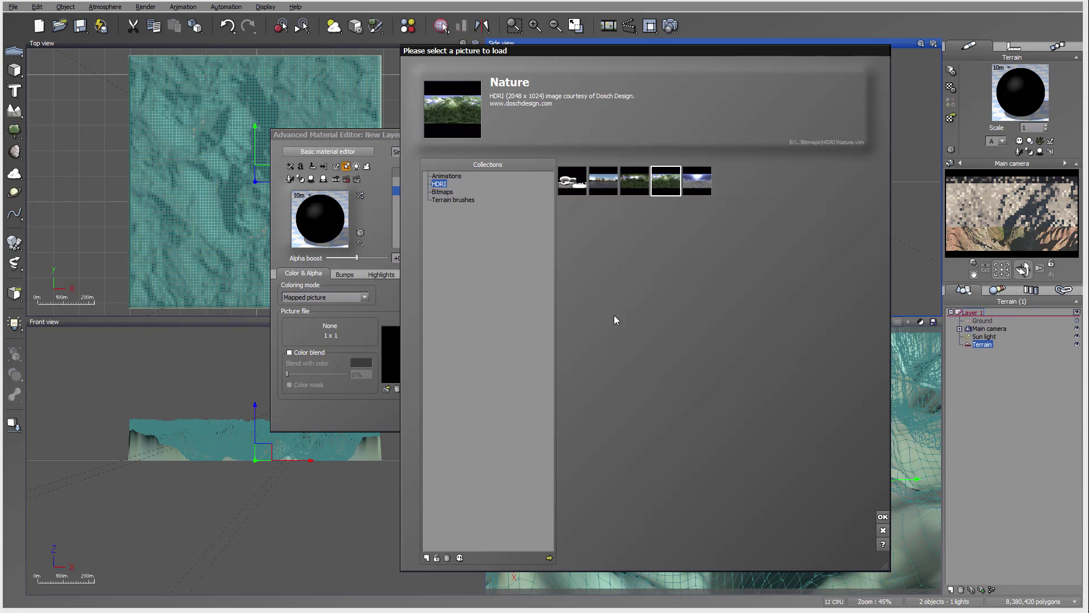
pyautogui.click(549, 557)
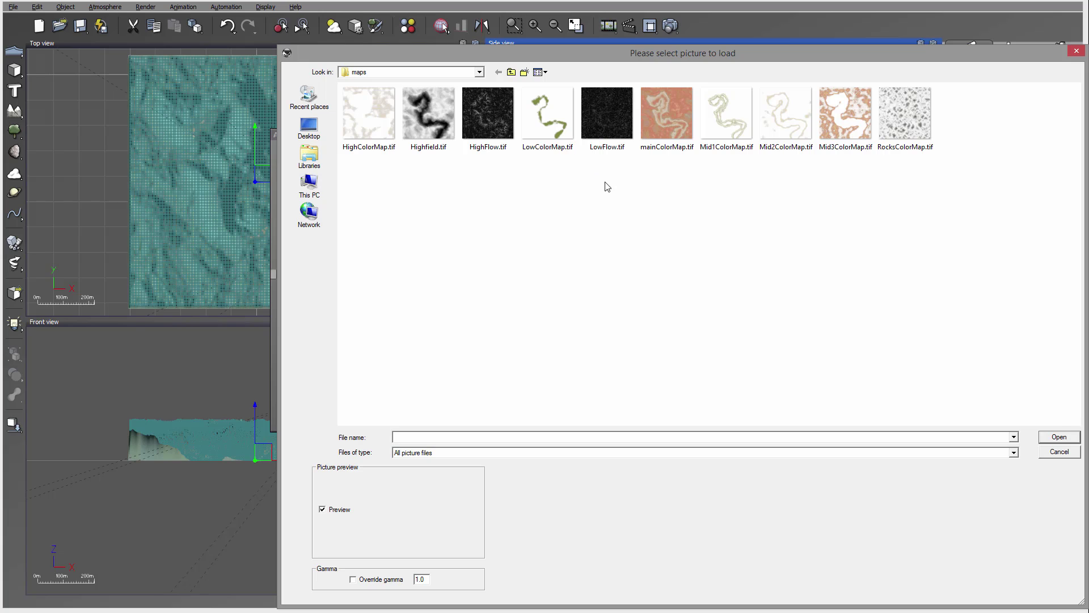
pyautogui.click(904, 104)
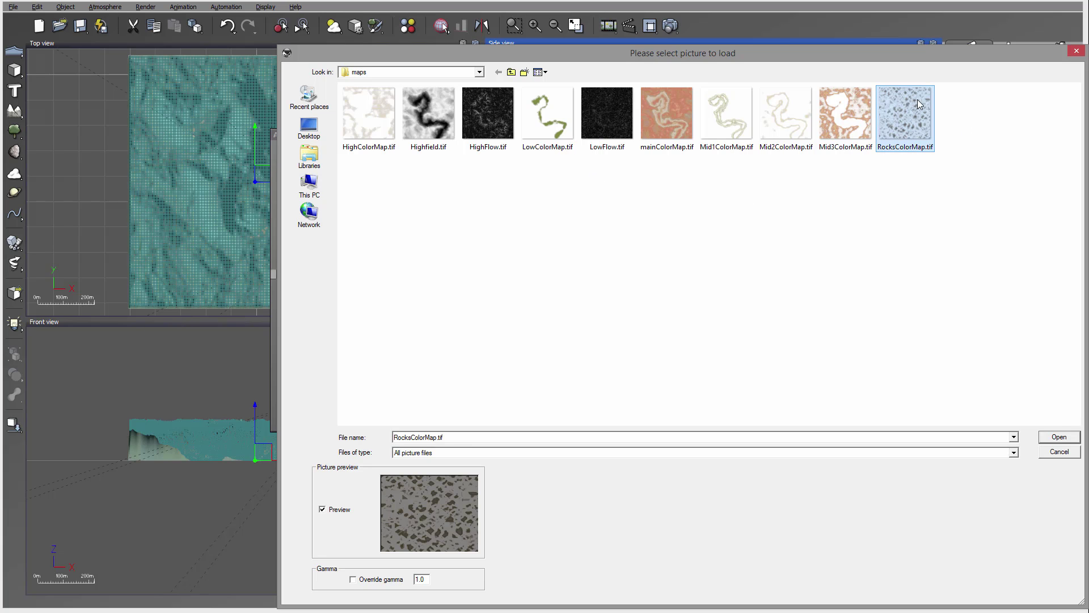
pyautogui.click(1058, 438)
pyautogui.click(604, 329)
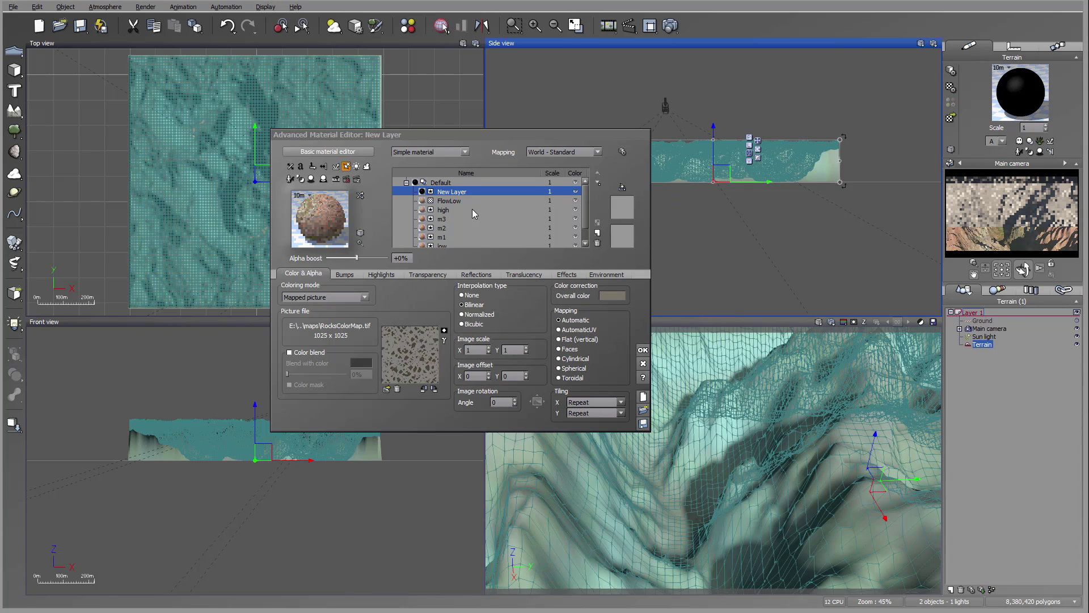
pyautogui.click(588, 153)
pyautogui.click(581, 217)
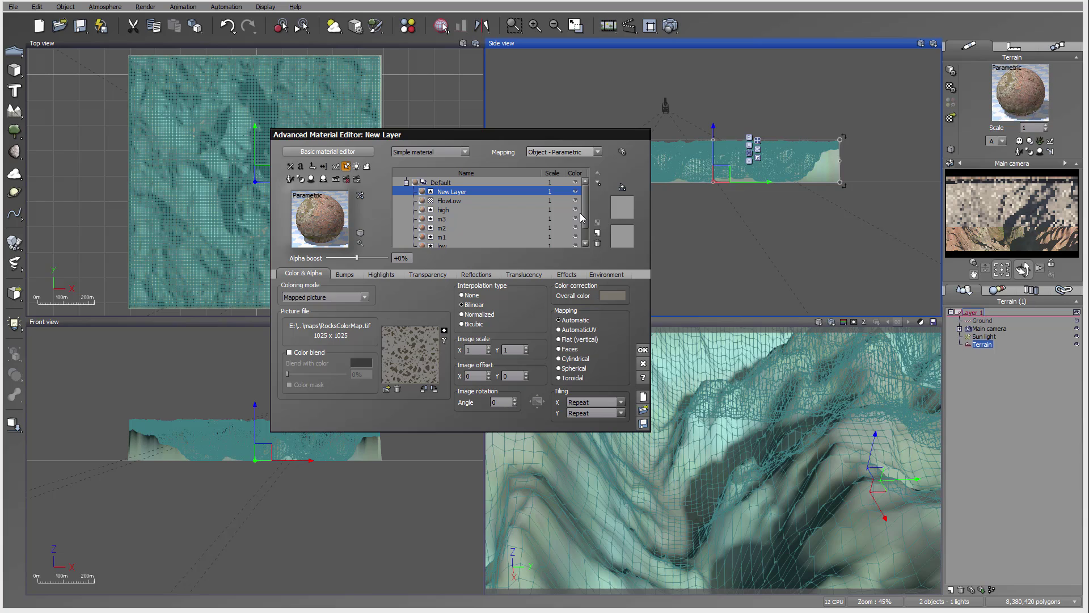
# Step: Rename the new layer as Rocks and accept the terrain material
pyautogui.doubleClick(486, 192)
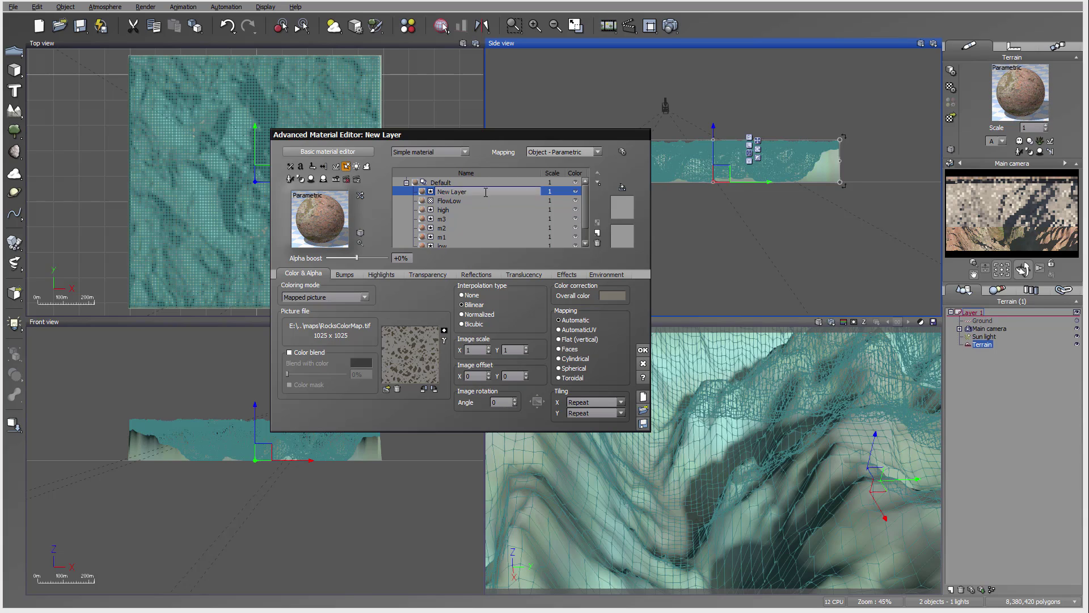
pyautogui.write('Ro')
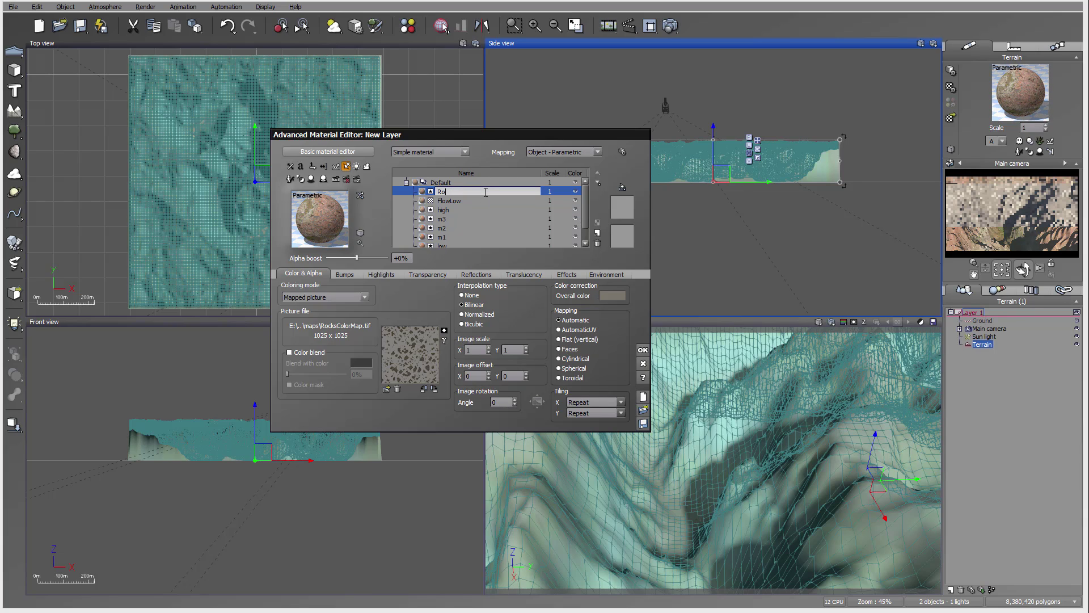
pyautogui.write('cks')
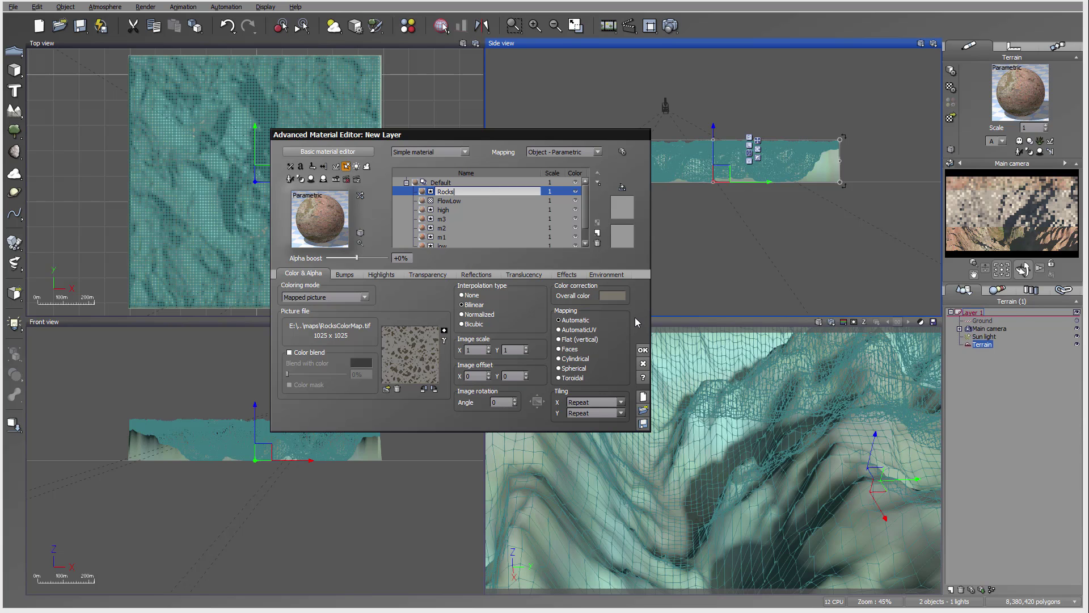
pyautogui.click(643, 347)
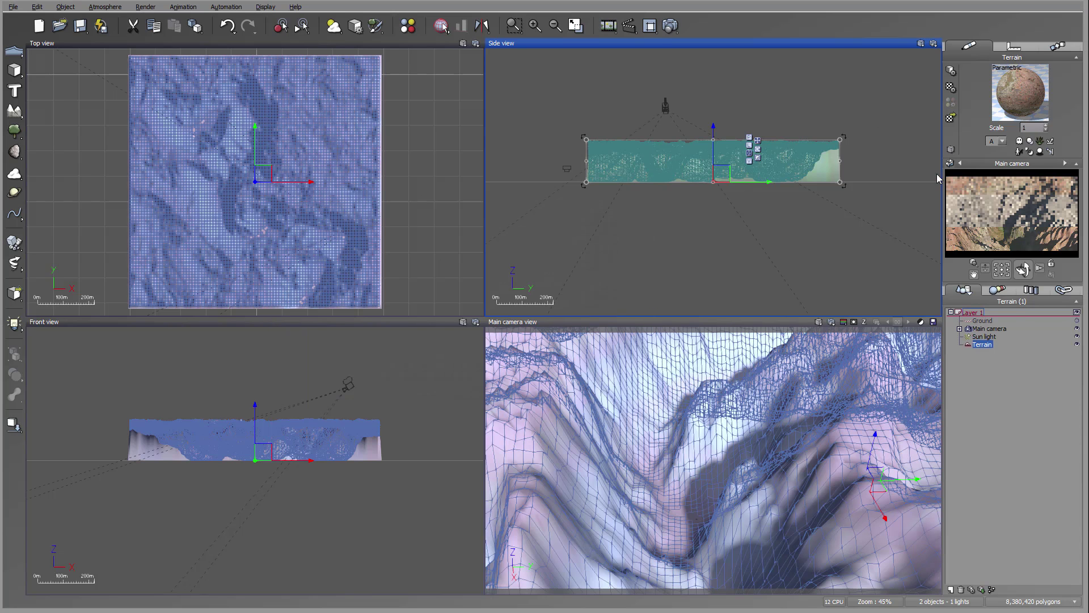
# Step: Lower the main camera into the canyon to a height of about 35 m and tilt it up to look along the walls
pyautogui.click(994, 327)
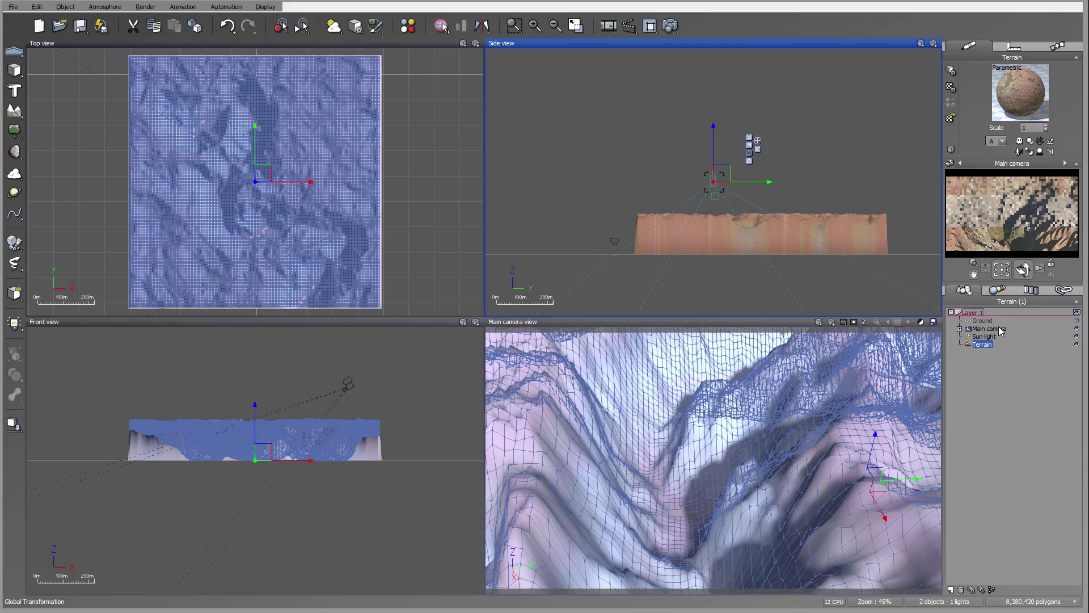
pyautogui.moveTo(722, 187); pyautogui.dragTo(717, 216)
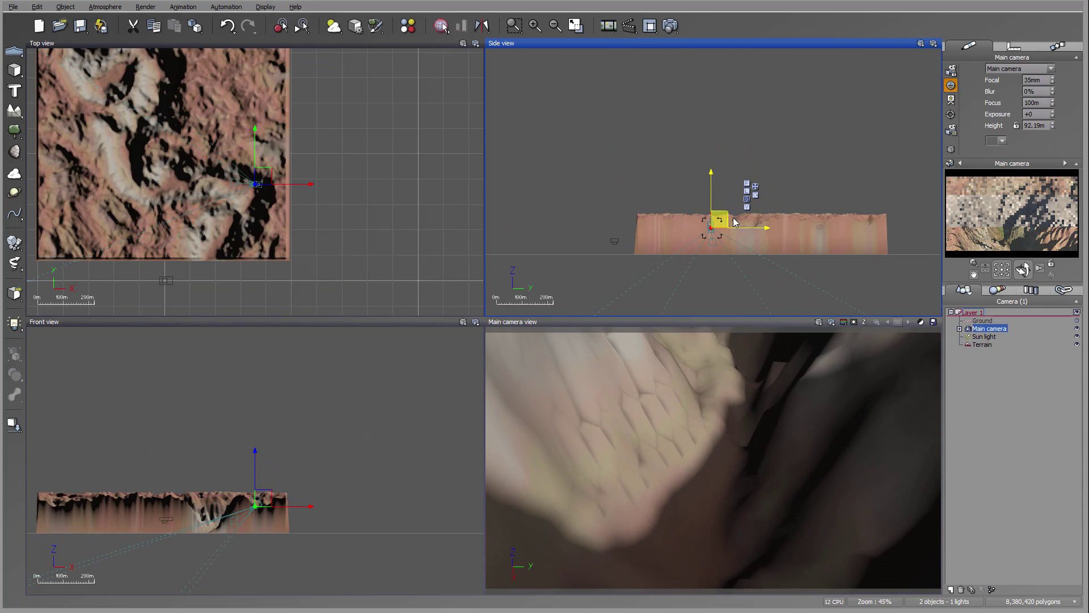
pyautogui.moveTo(1023, 269); pyautogui.dragTo(1023, 265)
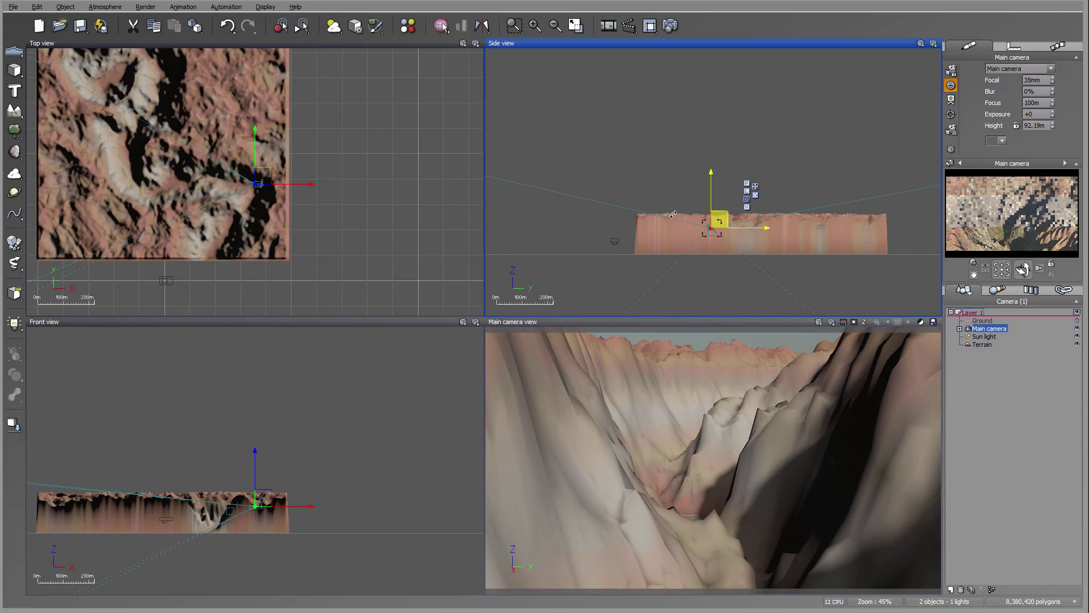
pyautogui.moveTo(263, 176)
pyautogui.mouseDown()
pyautogui.moveTo(259, 187)
pyautogui.moveTo(266, 179)
pyautogui.mouseUp()
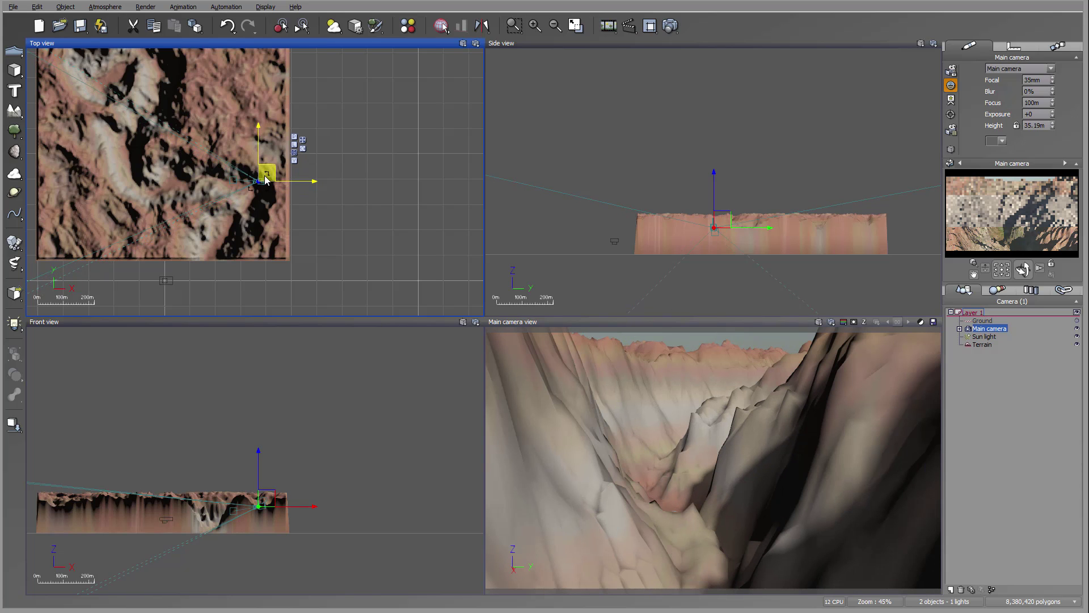
pyautogui.moveTo(1010, 262); pyautogui.dragTo(1010, 252)
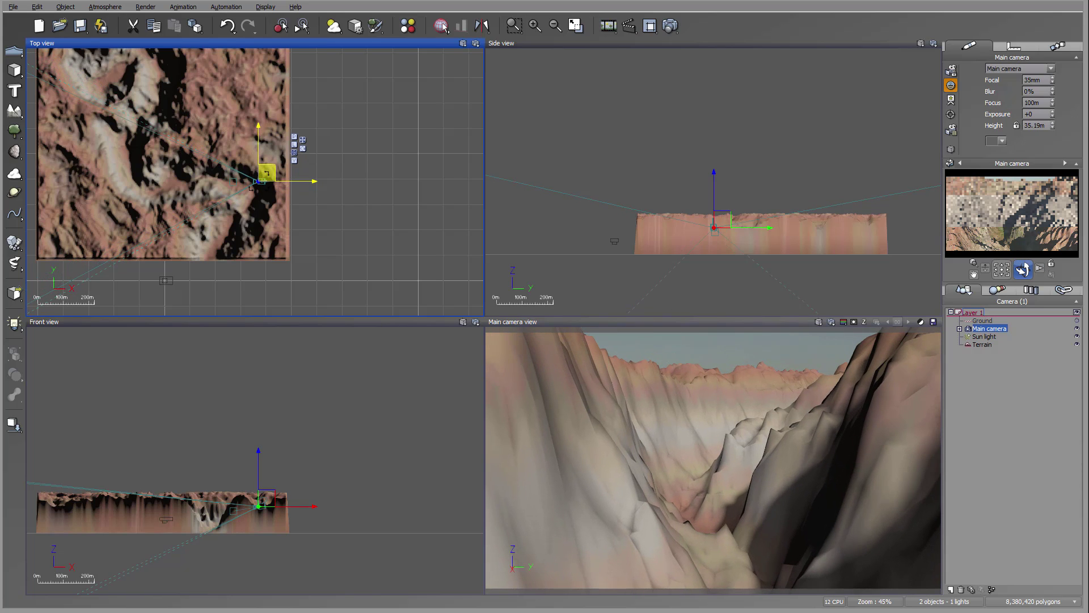
# Step: Render the canyon from the repositioned main camera and accept the default post render options
pyautogui.click(670, 25)
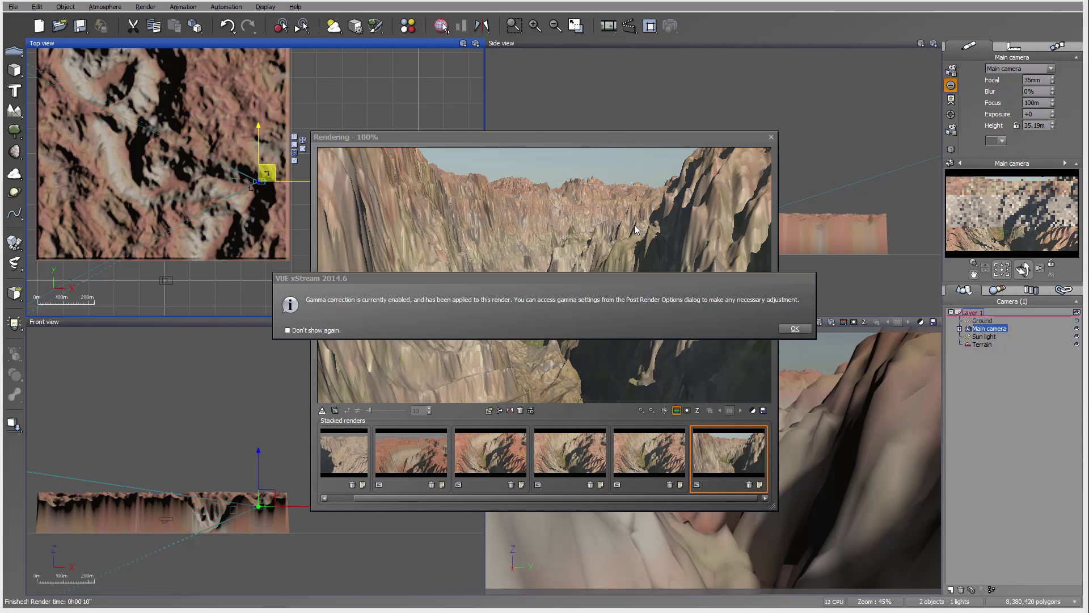
pyautogui.click(794, 328)
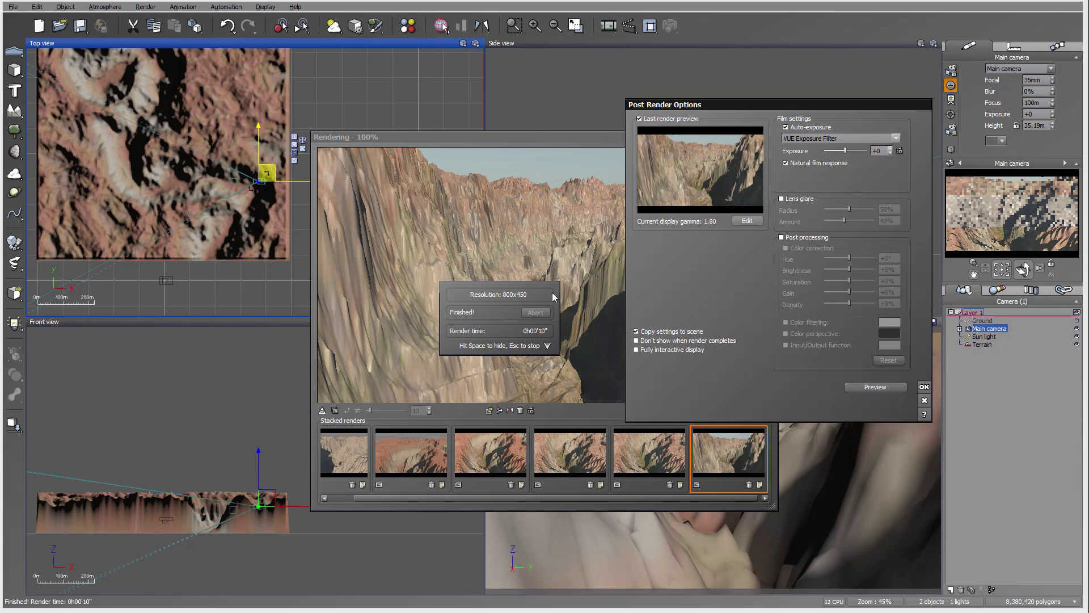
pyautogui.click(924, 386)
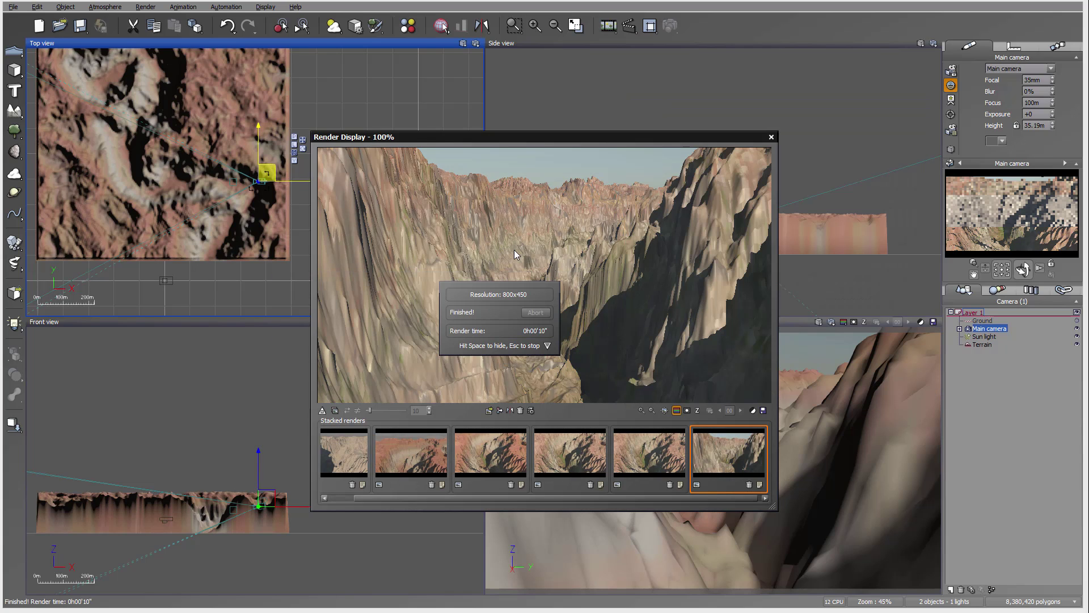
# Step: Close the render display and scale the terrain down vertically to less than half its height
pyautogui.click(771, 137)
pyautogui.click(791, 236)
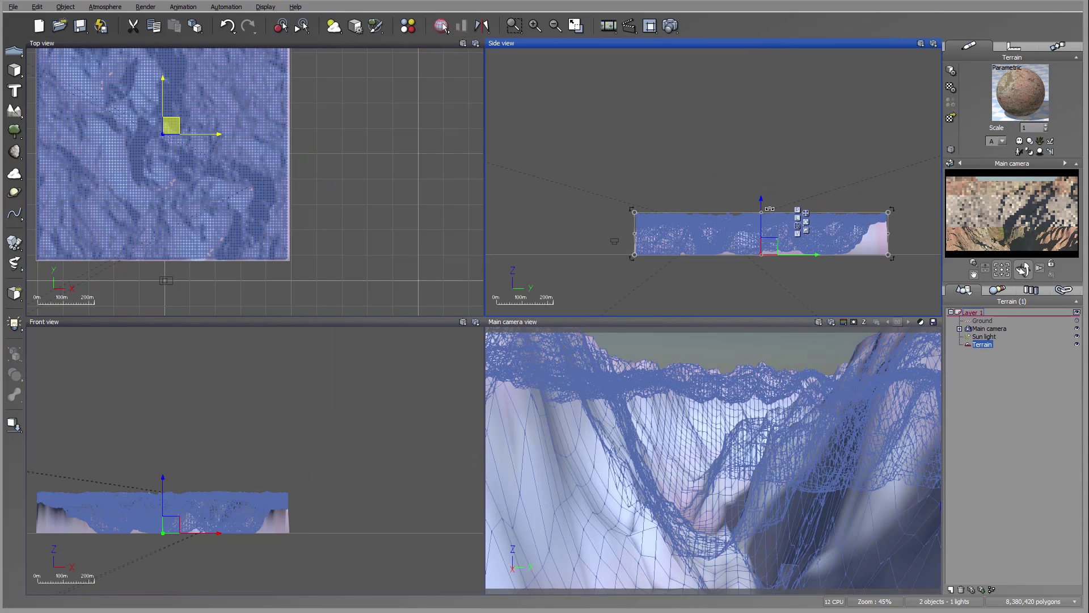
pyautogui.moveTo(770, 209); pyautogui.dragTo(763, 237)
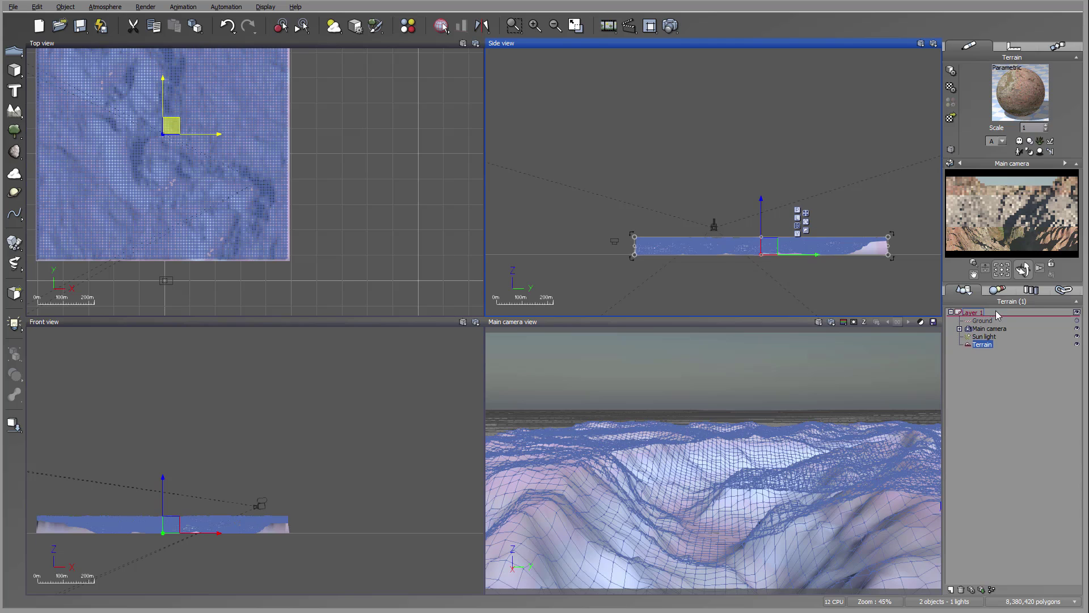
# Step: Move the main camera down inside the flattened canyon to a height of about 28 m and tilt it up towards the horizon
pyautogui.click(990, 329)
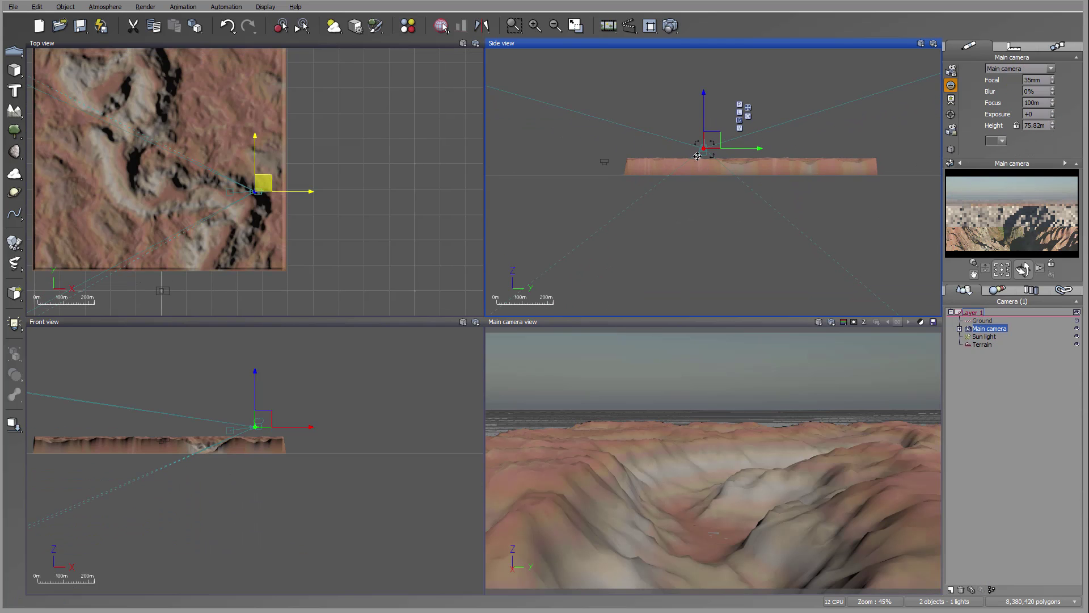
pyautogui.scroll(5, 698, 156)
pyautogui.moveTo(726, 140); pyautogui.dragTo(726, 186)
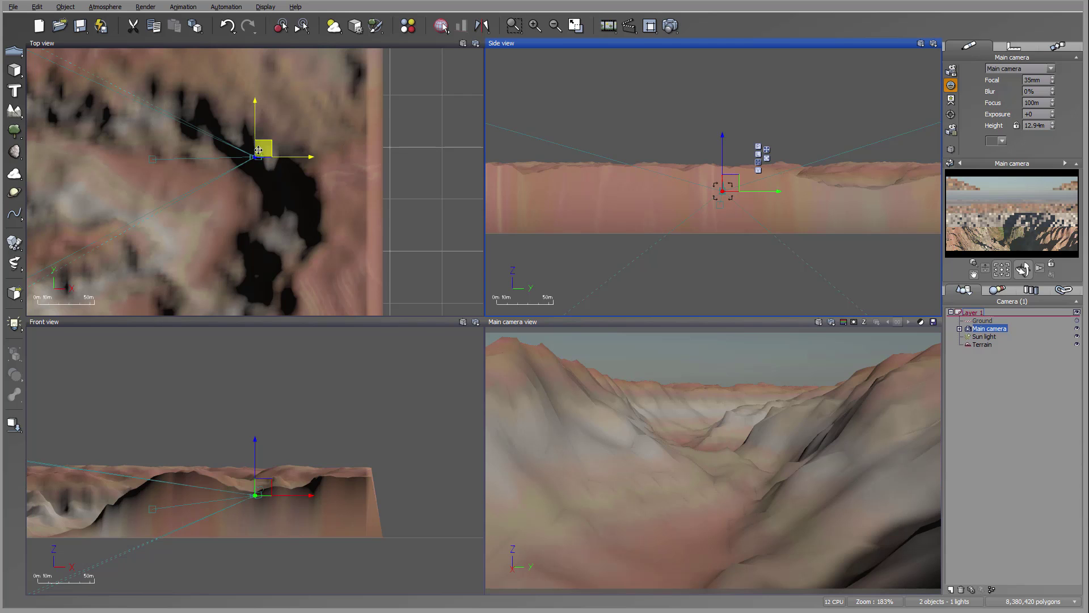
pyautogui.moveTo(259, 151); pyautogui.dragTo(282, 166)
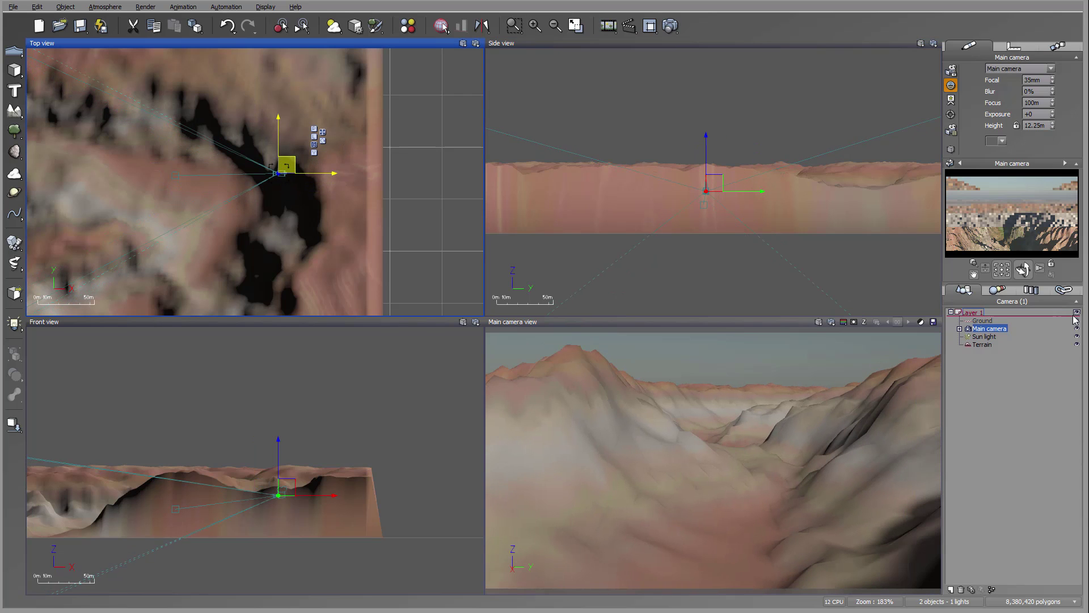
pyautogui.moveTo(1023, 269); pyautogui.dragTo(1025, 262)
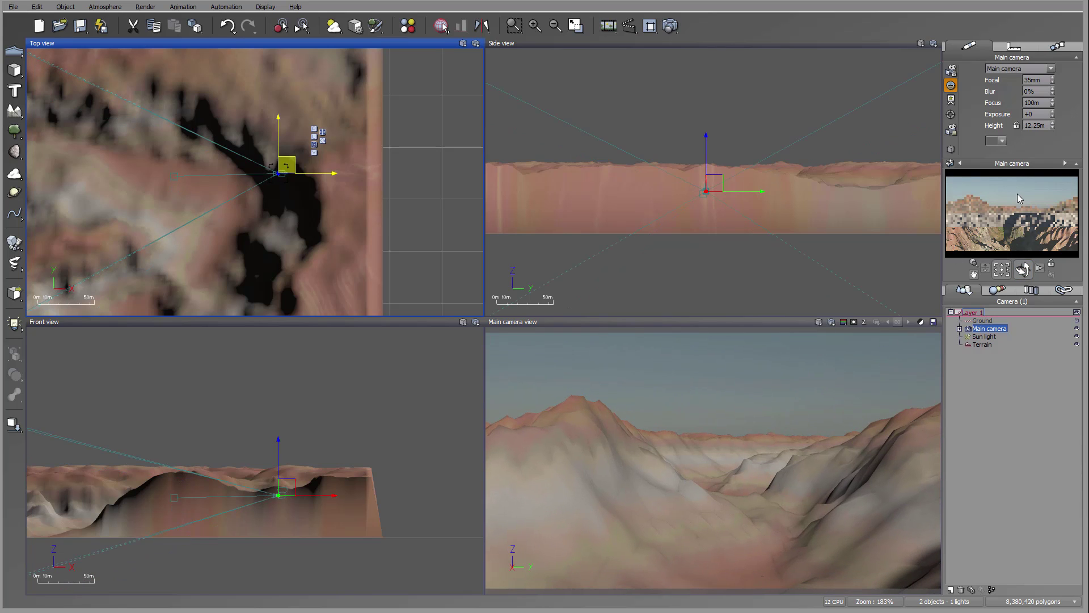
pyautogui.moveTo(714, 179); pyautogui.dragTo(713, 190)
pyautogui.moveTo(284, 163); pyautogui.dragTo(268, 188)
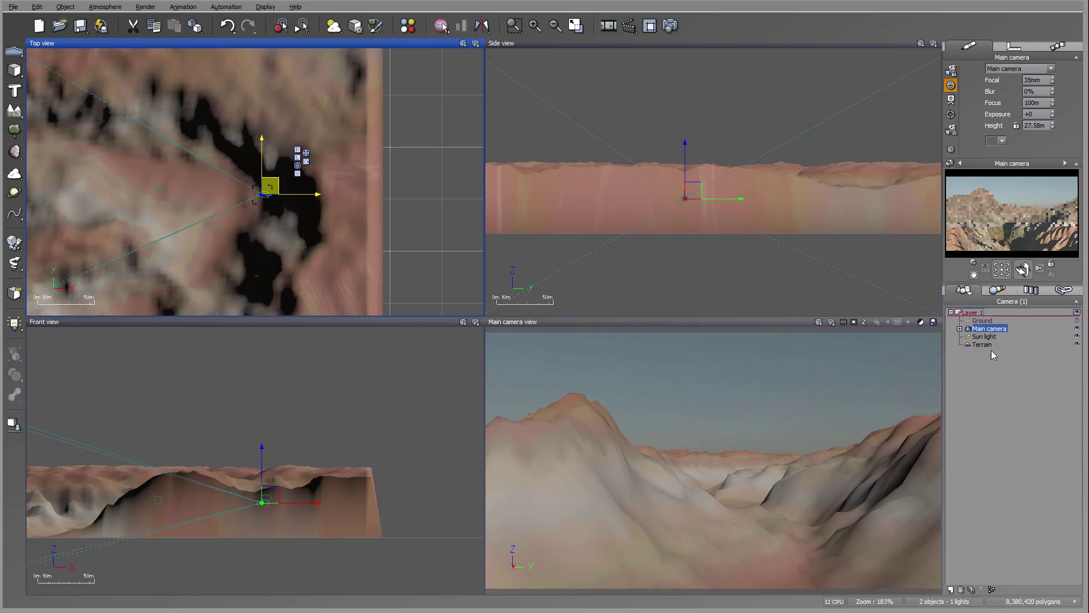
# Step: Move the sun light farther along positive Y and slightly towards the terrain in the top view
pyautogui.click(258, 188)
pyautogui.scroll(-2, 375, 213)
pyautogui.scroll(-6, 375, 214)
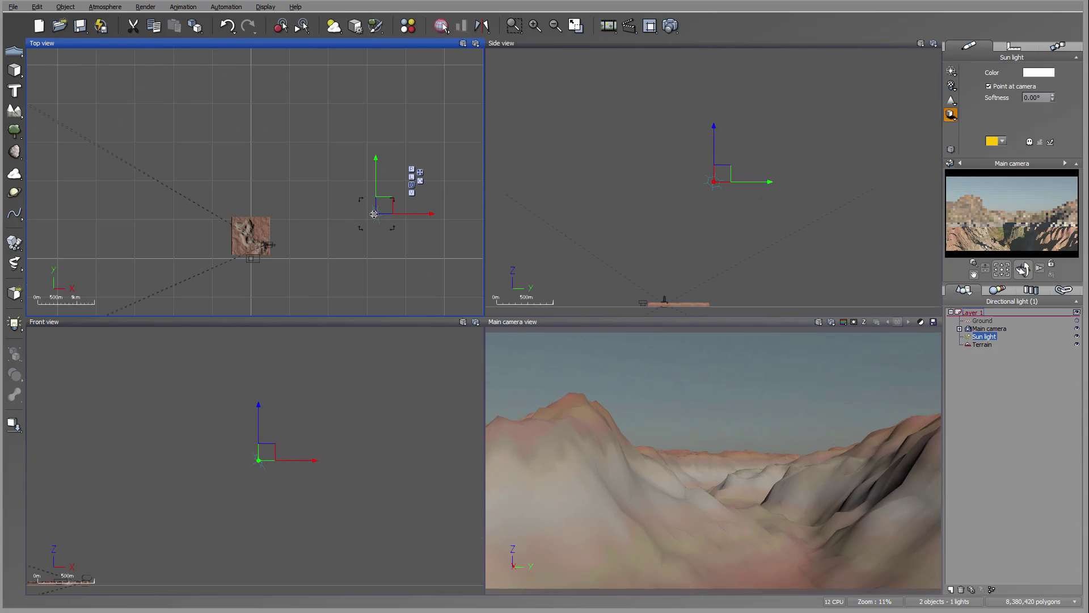
pyautogui.moveTo(379, 205); pyautogui.dragTo(369, 169)
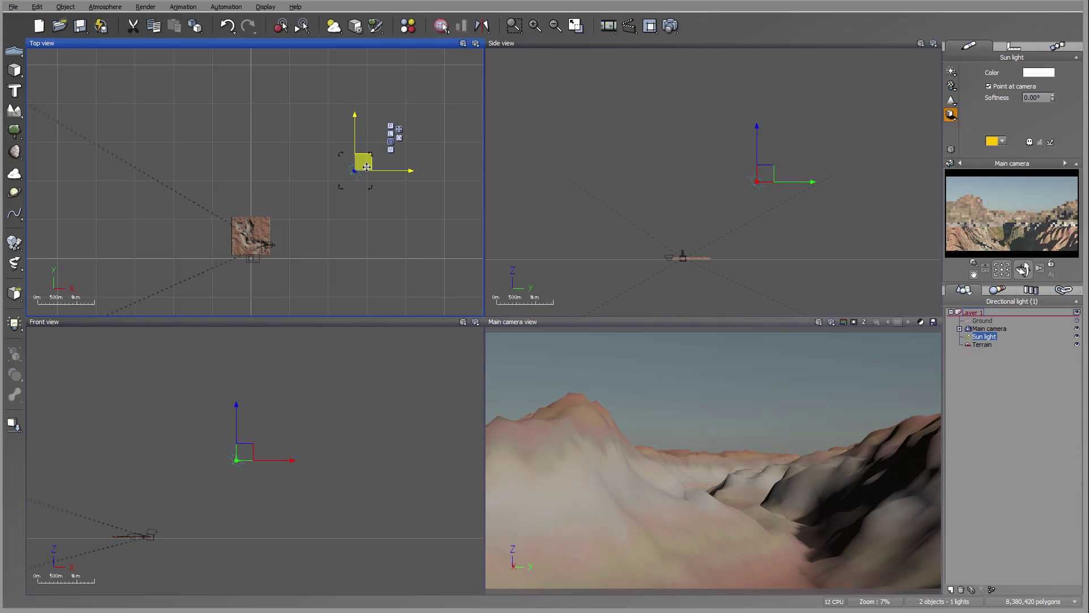
# Step: Open the Atmosphere Editor and change the atmosphere model to Standard spectral
pyautogui.click(105, 7)
pyautogui.click(100, 94)
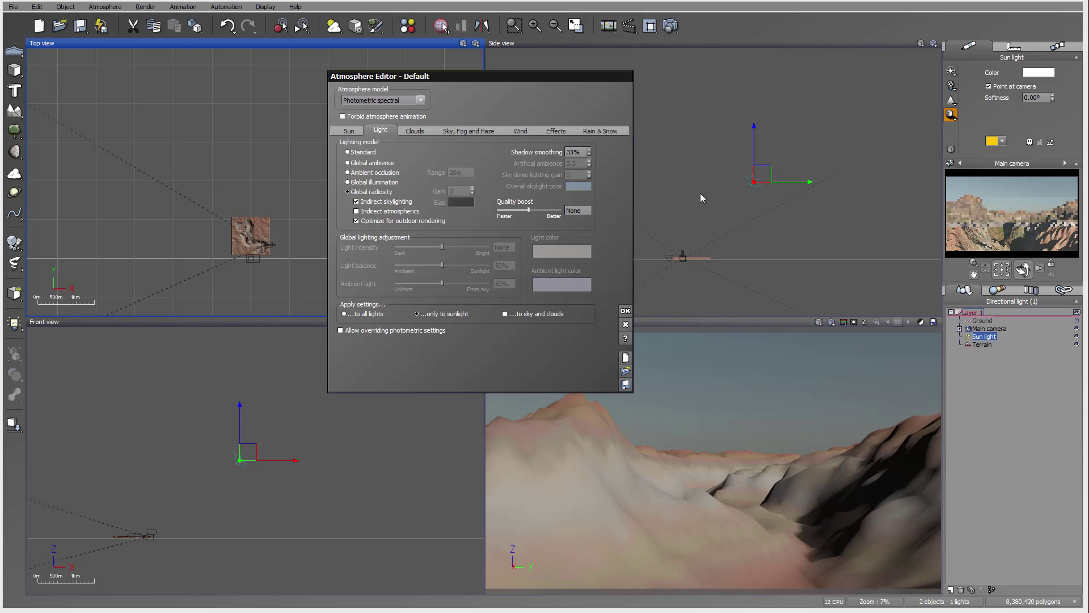
pyautogui.click(419, 102)
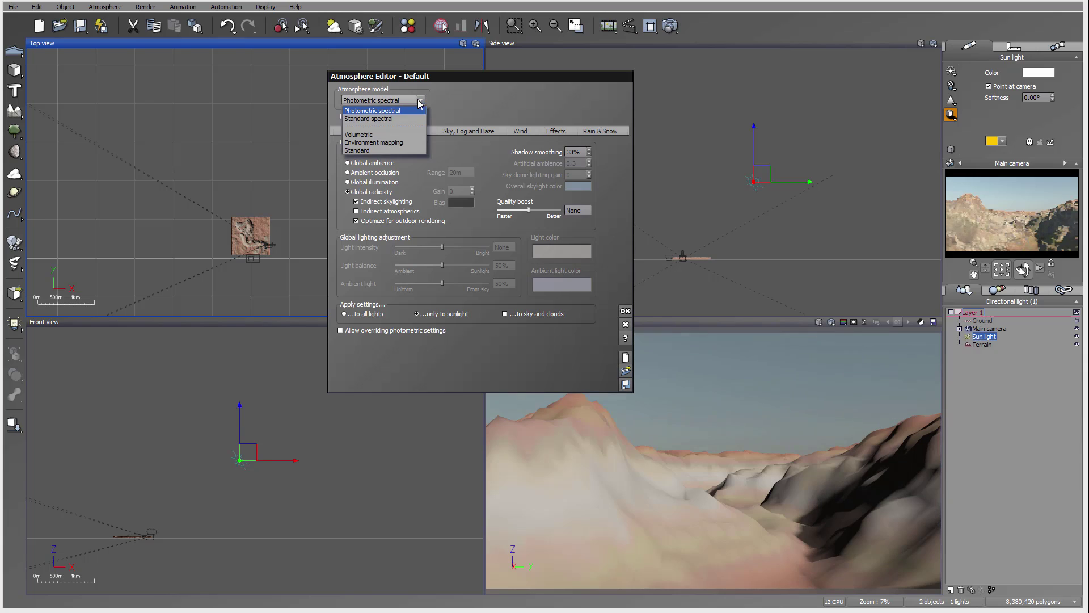
pyautogui.click(396, 119)
pyautogui.click(640, 311)
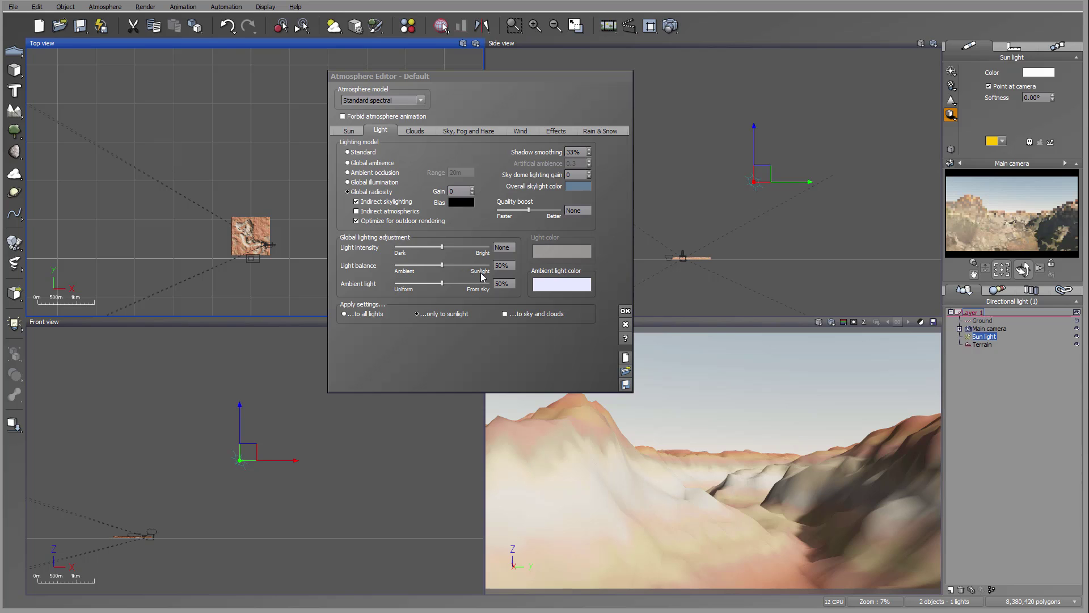
# Step: Change the ambient light color to a darker, muted grayish teal
pyautogui.click(562, 284)
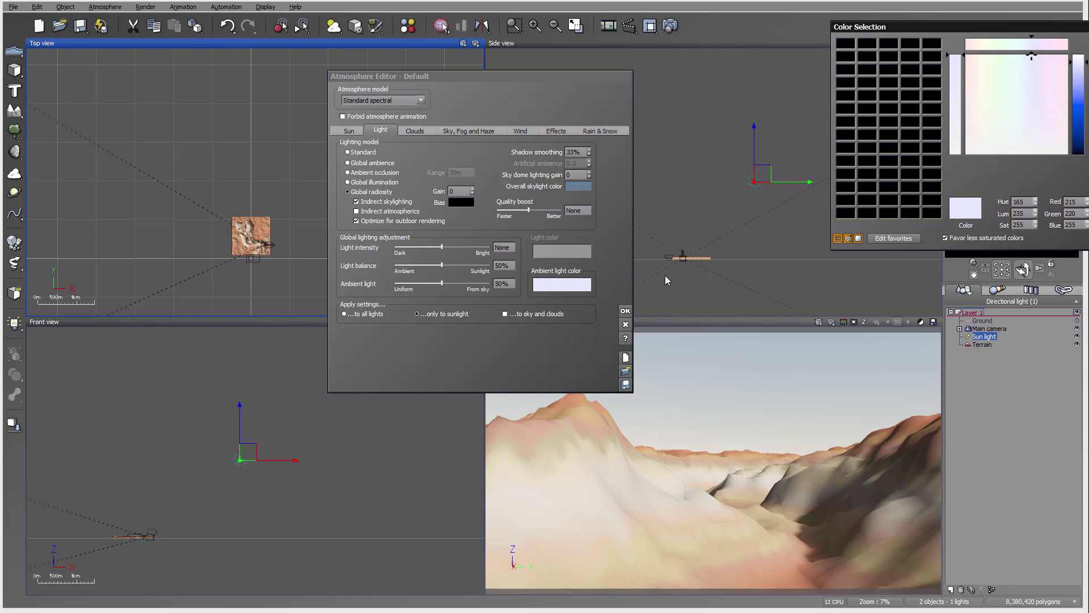
pyautogui.moveTo(1027, 35); pyautogui.dragTo(661, 126)
pyautogui.click(658, 243)
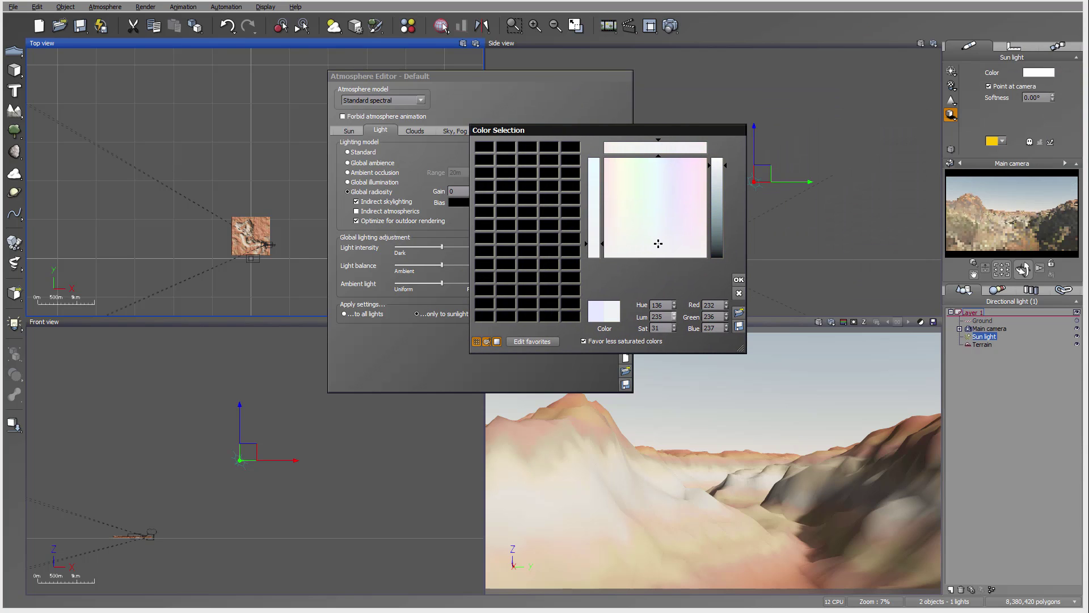
pyautogui.moveTo(712, 191); pyautogui.dragTo(713, 229)
pyautogui.click(737, 279)
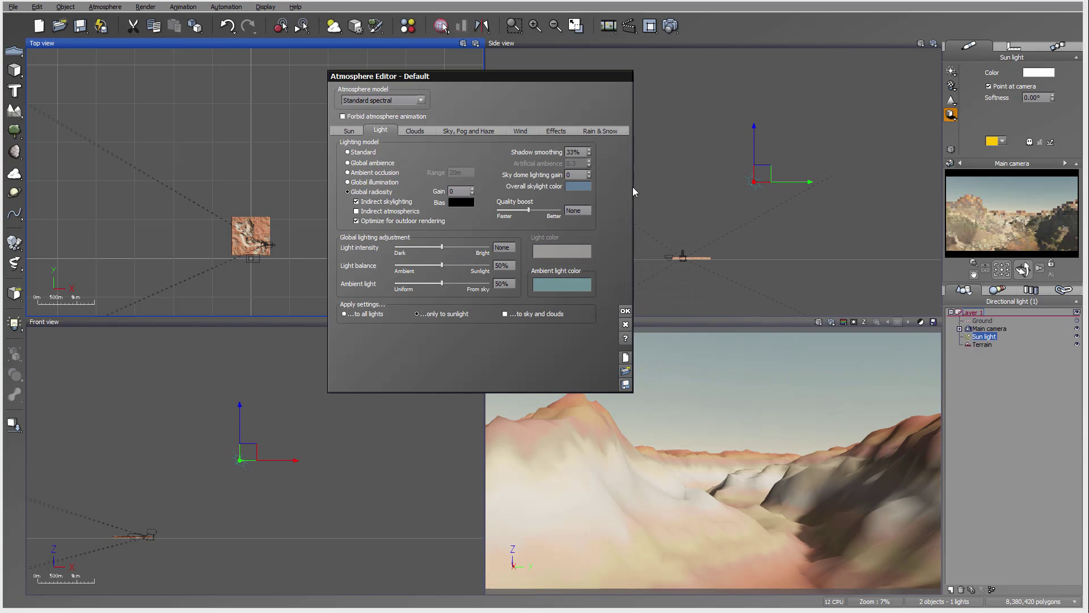
# Step: Set decay amount to 65%, haze ground density 37%, fog ground density 44%, glow intensity 13%, scattering anisotropy 0.81 and aerial perspective 3.26
pyautogui.click(469, 130)
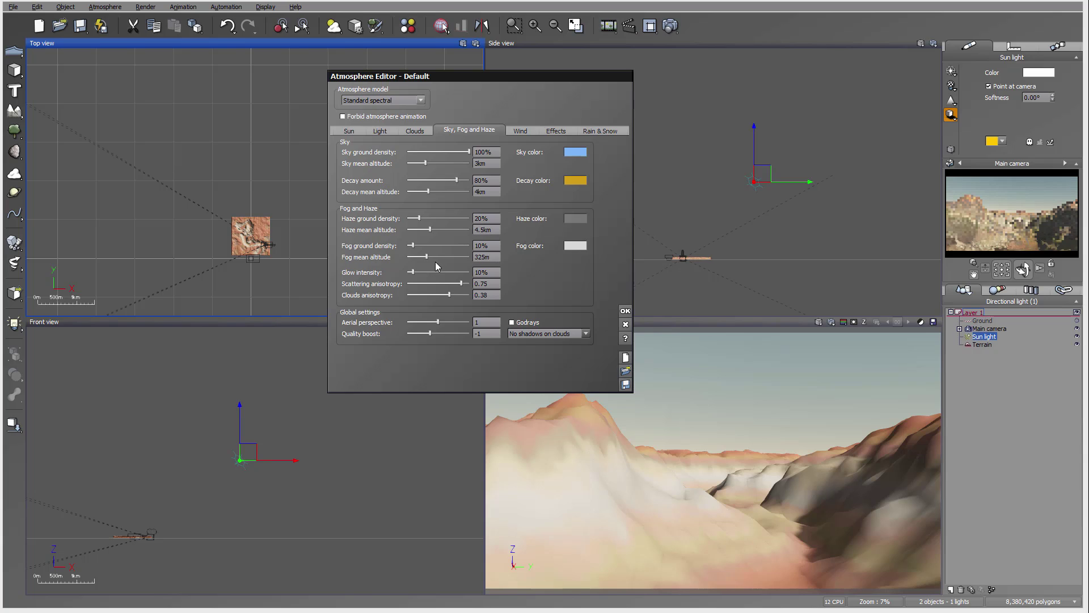
pyautogui.moveTo(413, 271); pyautogui.dragTo(419, 271)
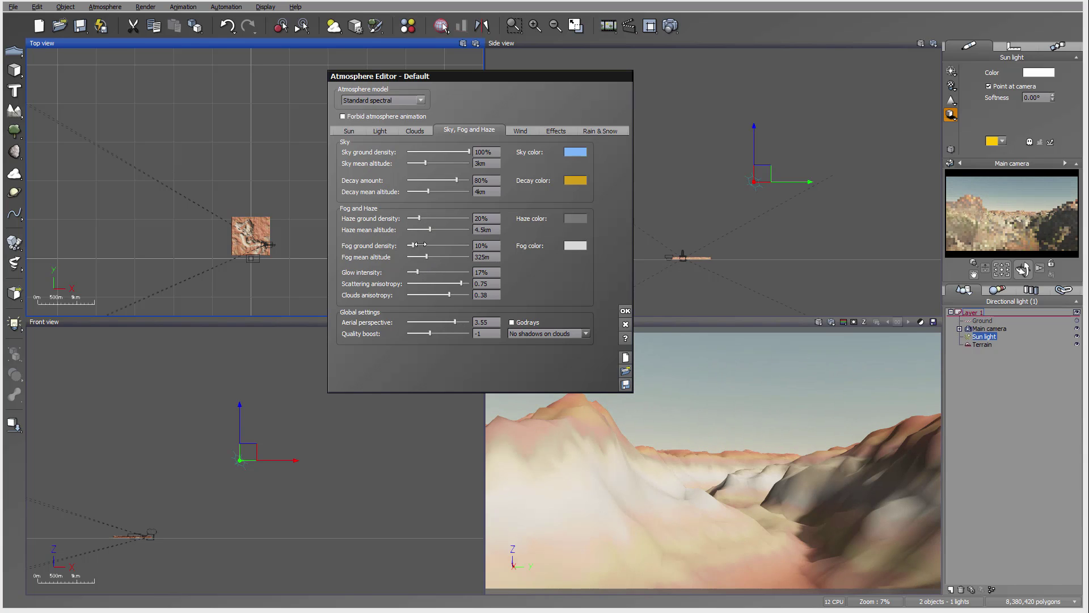
pyautogui.moveTo(434, 245); pyautogui.dragTo(429, 218)
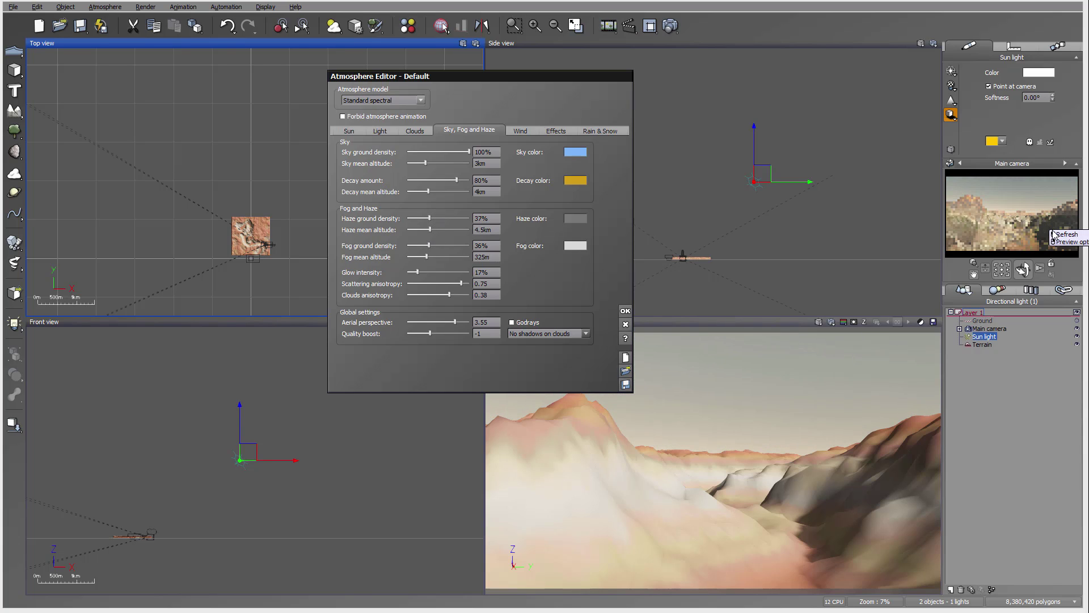
pyautogui.moveTo(456, 180)
pyautogui.mouseDown()
pyautogui.moveTo(440, 181)
pyautogui.moveTo(450, 188)
pyautogui.mouseUp()
pyautogui.moveTo(432, 247); pyautogui.dragTo(435, 247)
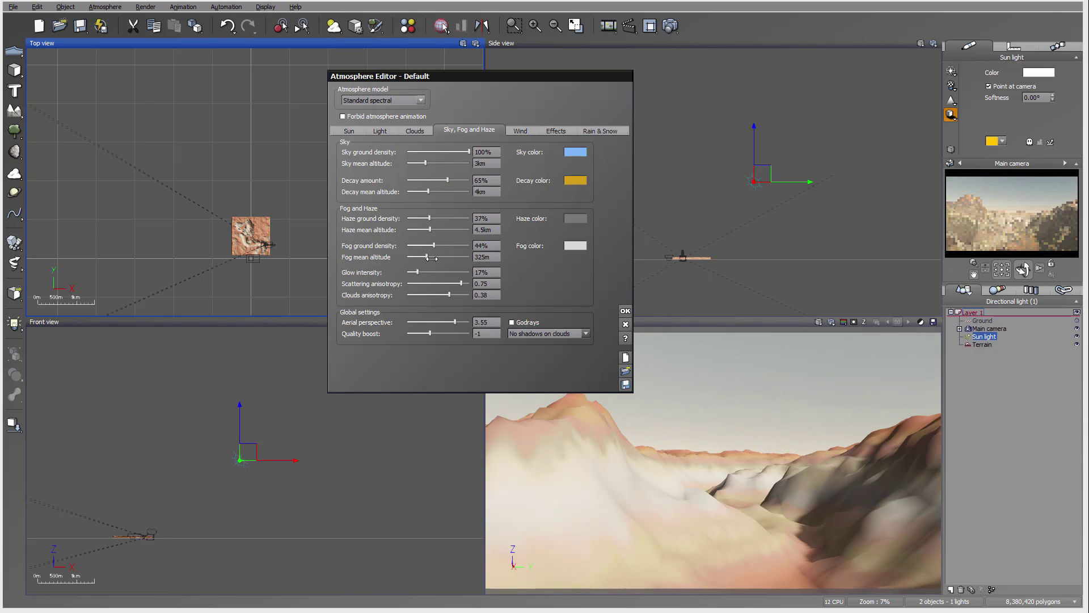
pyautogui.moveTo(460, 283); pyautogui.dragTo(463, 284)
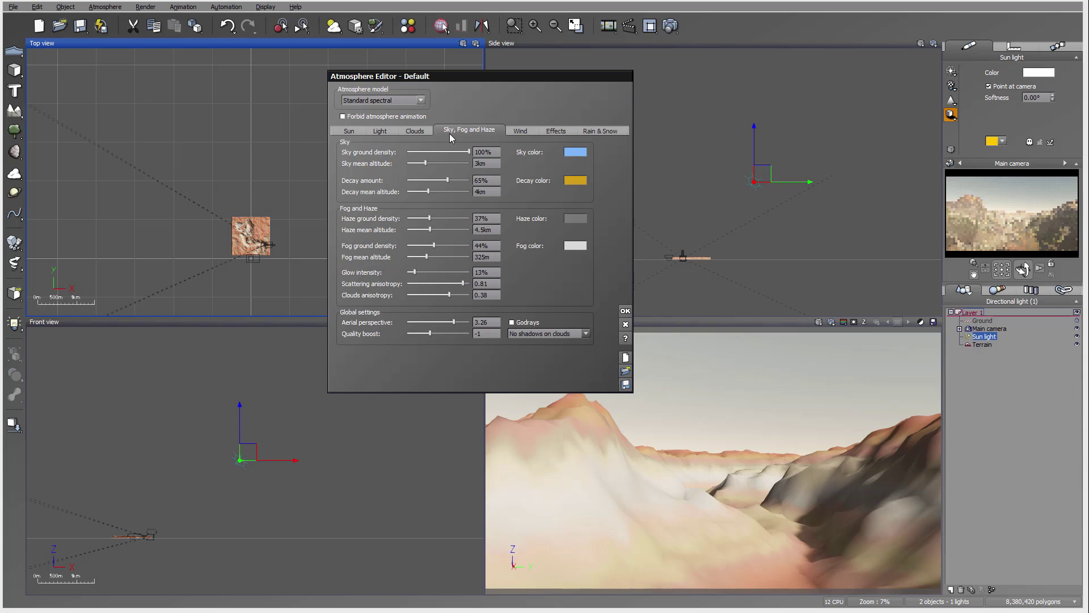
# Step: Add a Dark Cumulus cloud layer from the Spectral 2 collection and set its detail amount to 54%
pyautogui.click(420, 131)
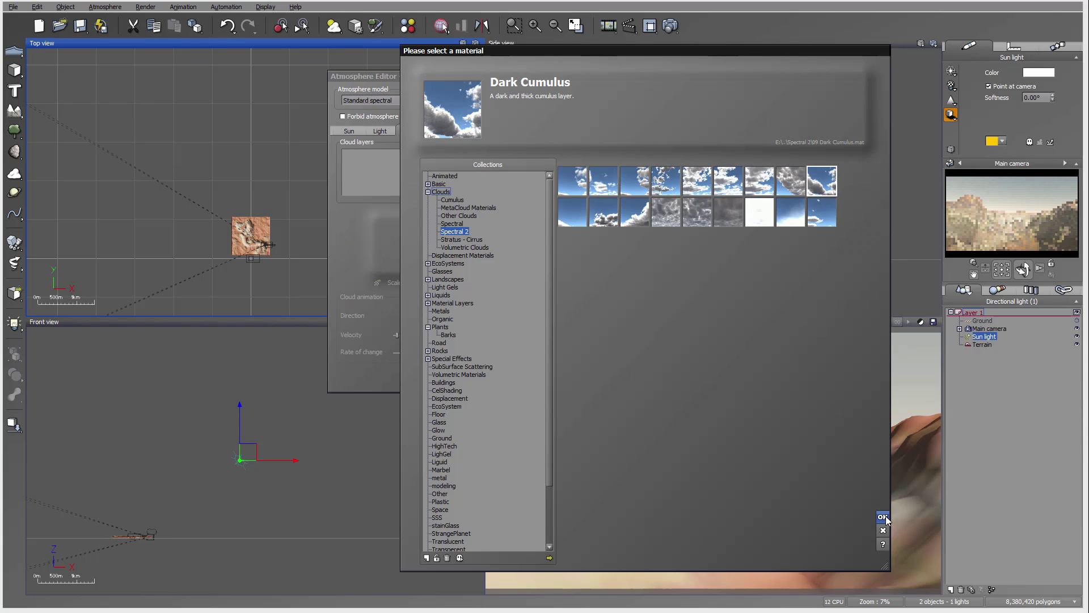
pyautogui.click(882, 517)
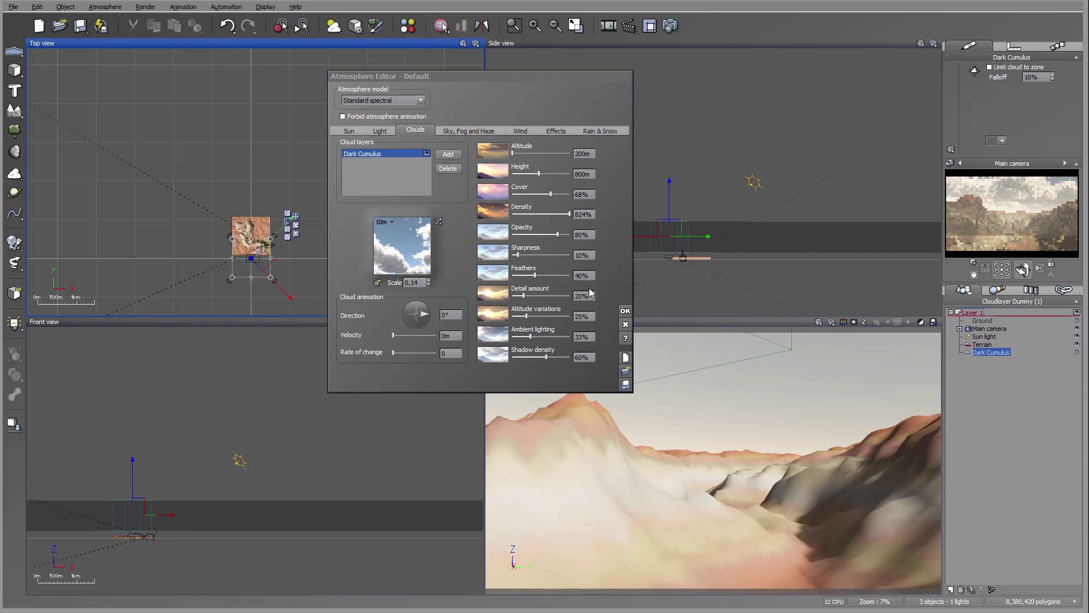
pyautogui.moveTo(523, 295); pyautogui.dragTo(549, 294)
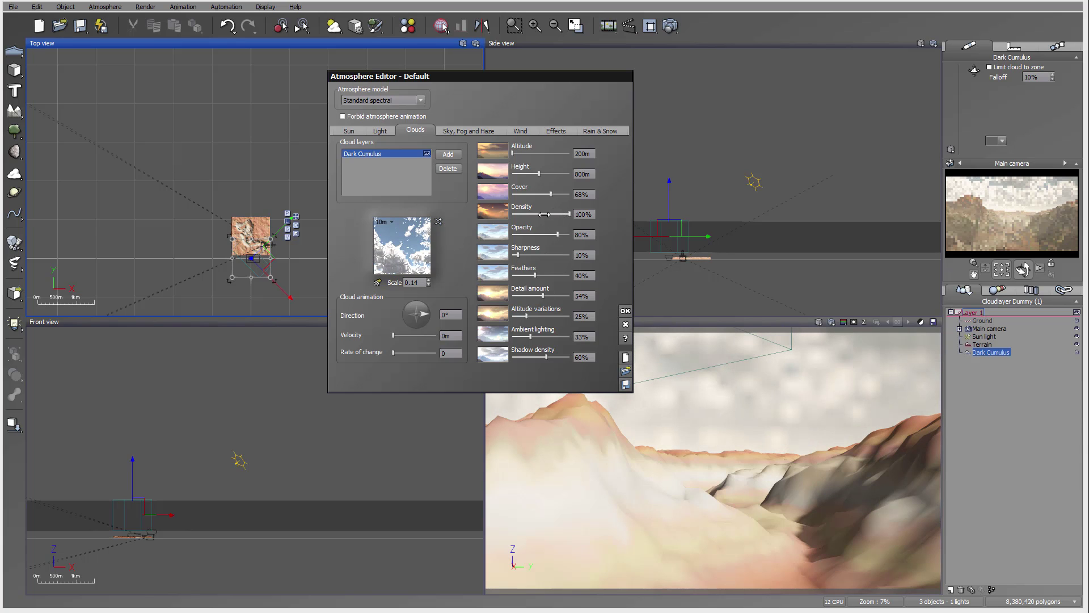
# Step: Set the cloud layer's cover to 58%, density 39%, opacity, altitude variations and shadow density 100%, ambient lighting 24%, and accept the atmosphere
pyautogui.moveTo(544, 214); pyautogui.dragTo(570, 235)
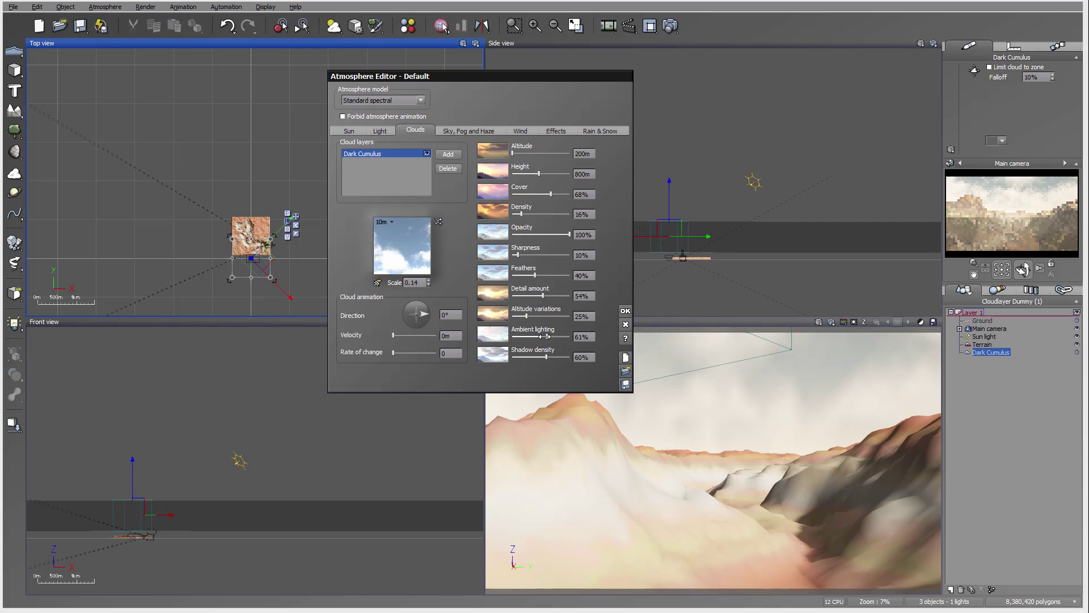
pyautogui.moveTo(535, 339); pyautogui.dragTo(573, 357)
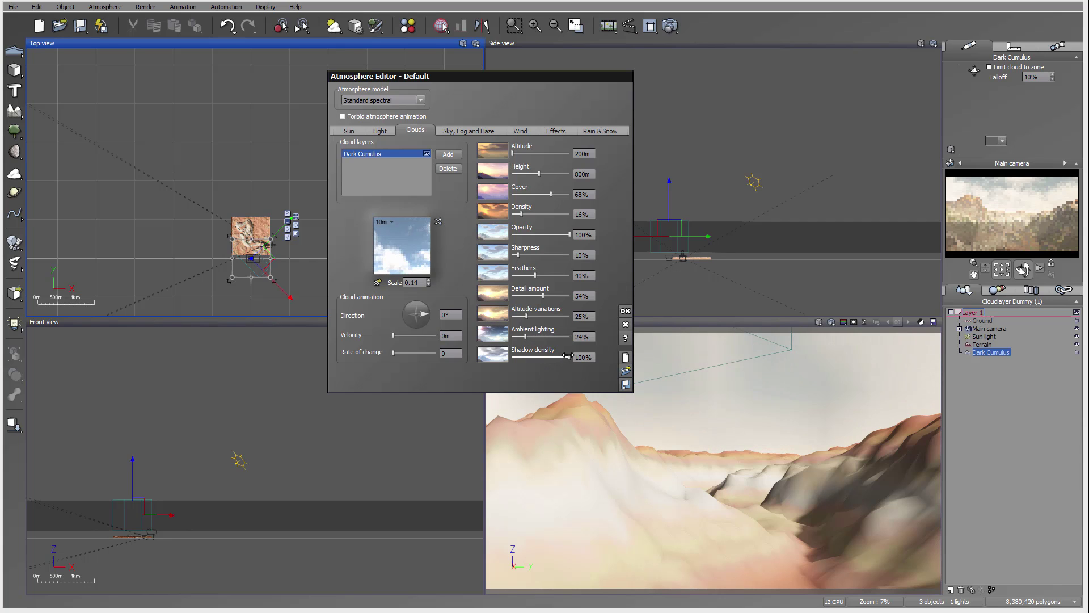
pyautogui.moveTo(526, 316); pyautogui.dragTo(610, 319)
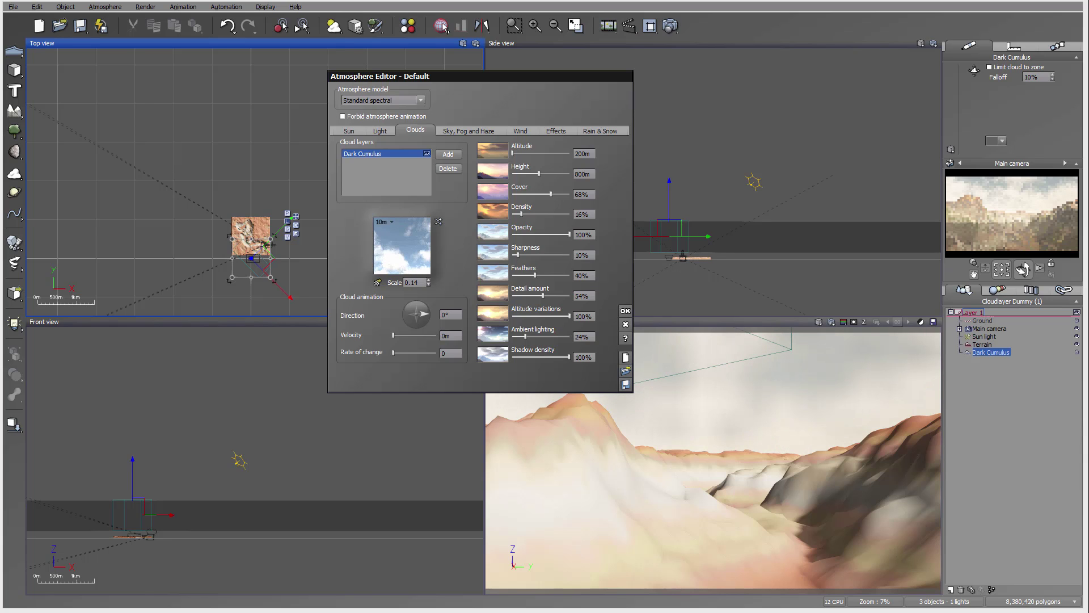
pyautogui.moveTo(539, 211)
pyautogui.mouseDown()
pyautogui.moveTo(552, 213)
pyautogui.moveTo(544, 193)
pyautogui.mouseUp()
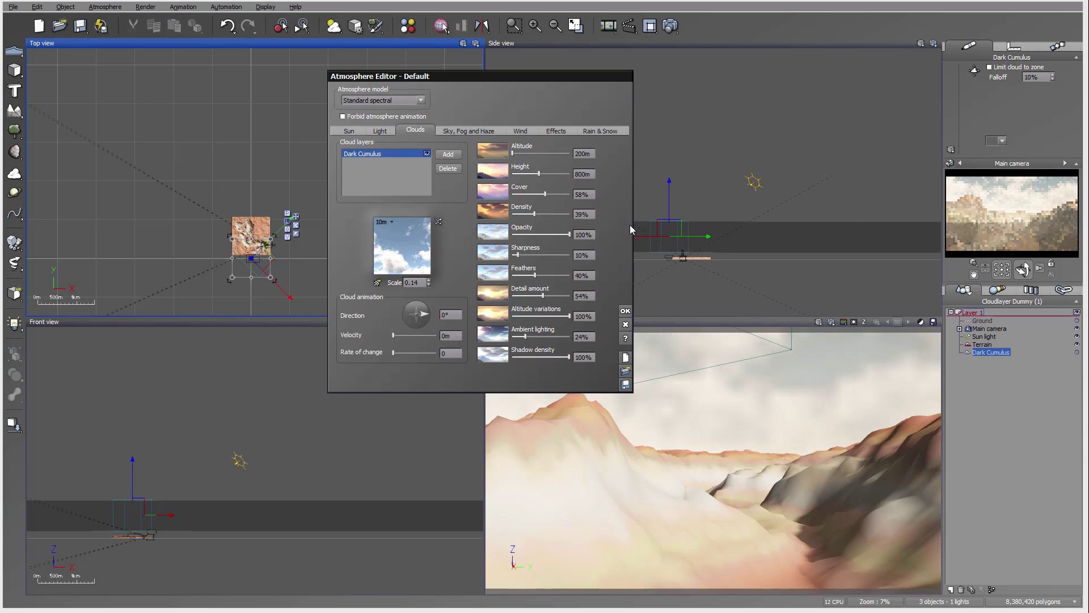
pyautogui.click(625, 310)
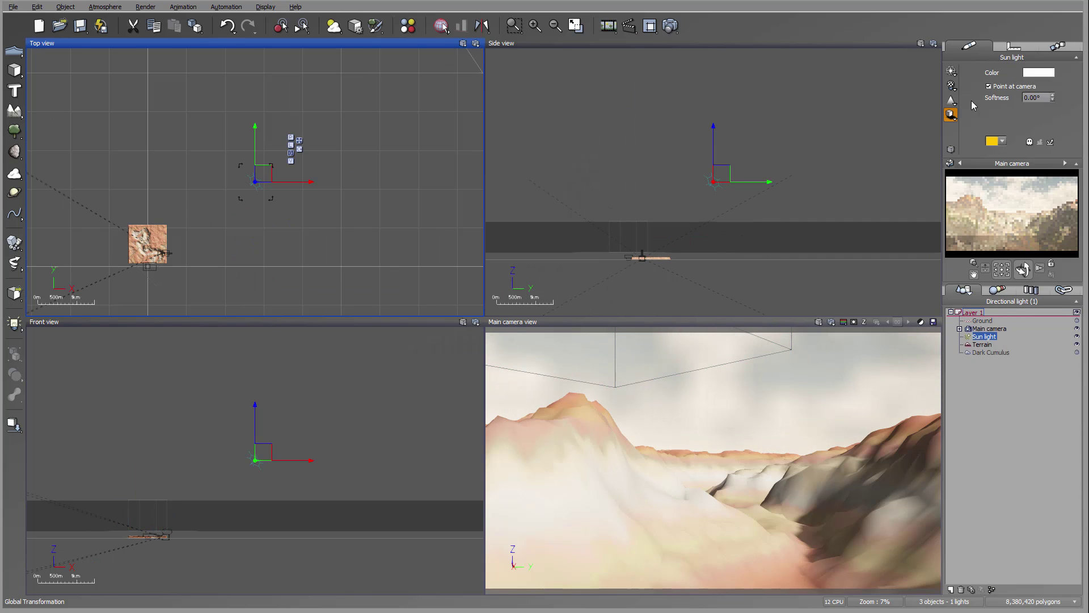
# Step: Enable the shadow map in the sun light's shadow settings and accept the change
pyautogui.click(951, 114)
pyautogui.click(978, 148)
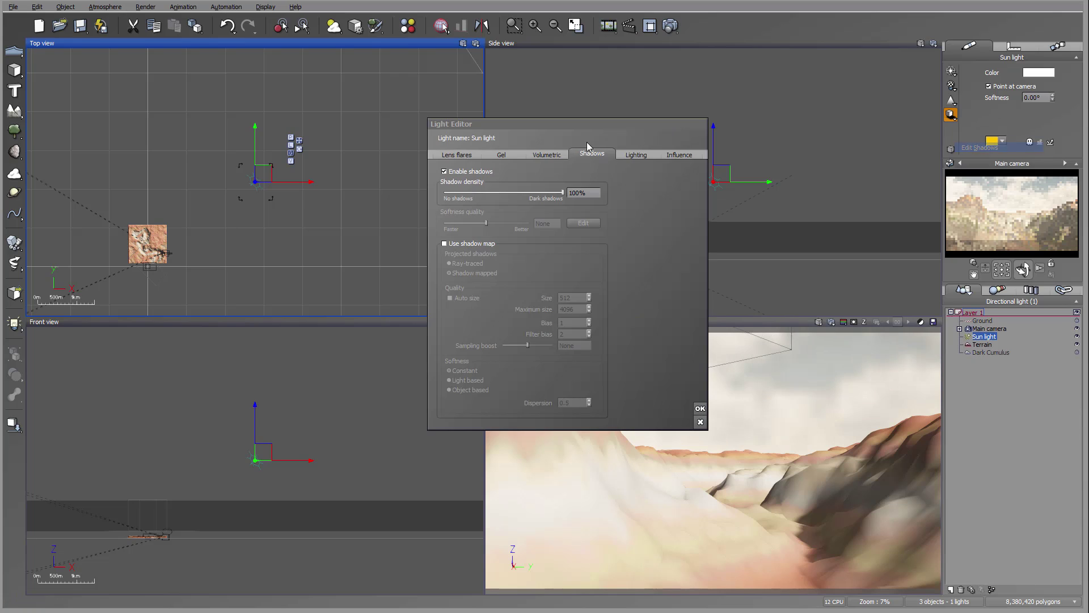
pyautogui.click(475, 243)
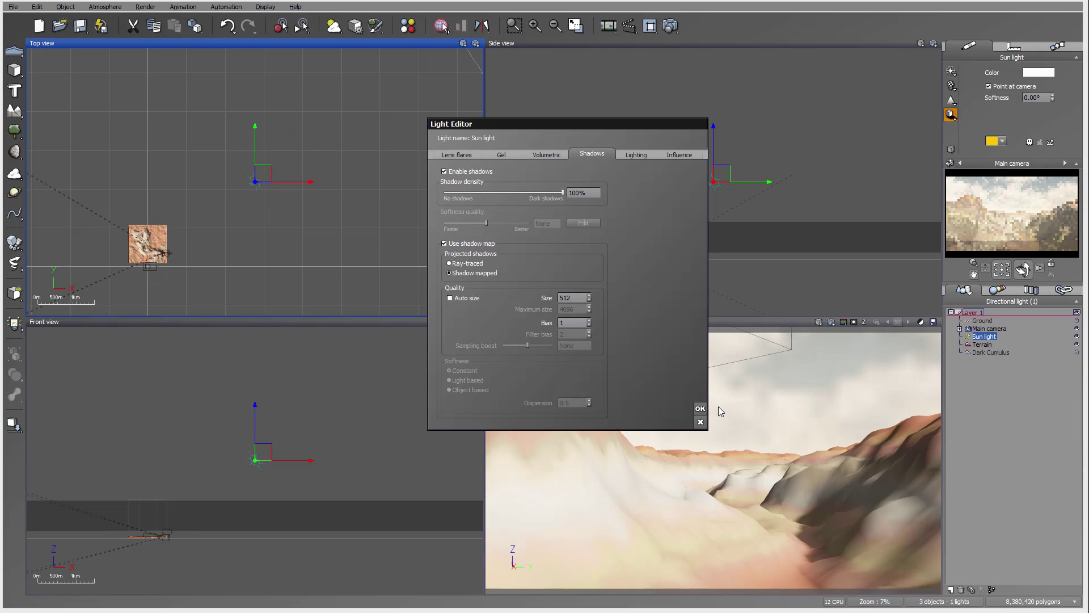
pyautogui.click(700, 408)
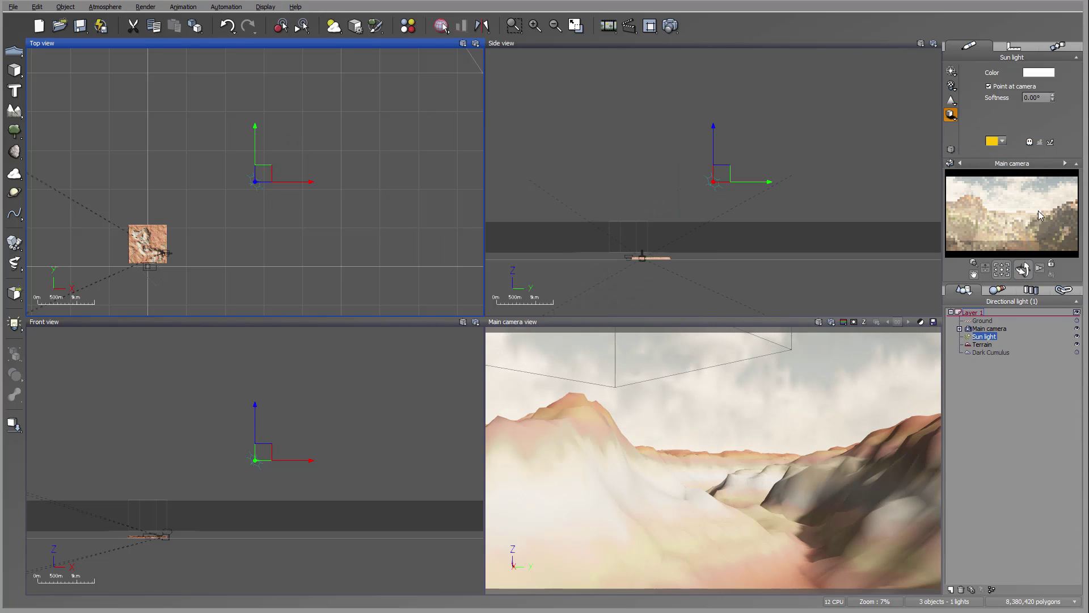
# Step: Reopen the Atmosphere Editor and set the light balance to 67% and the light intensity to -0.22
pyautogui.click(104, 7)
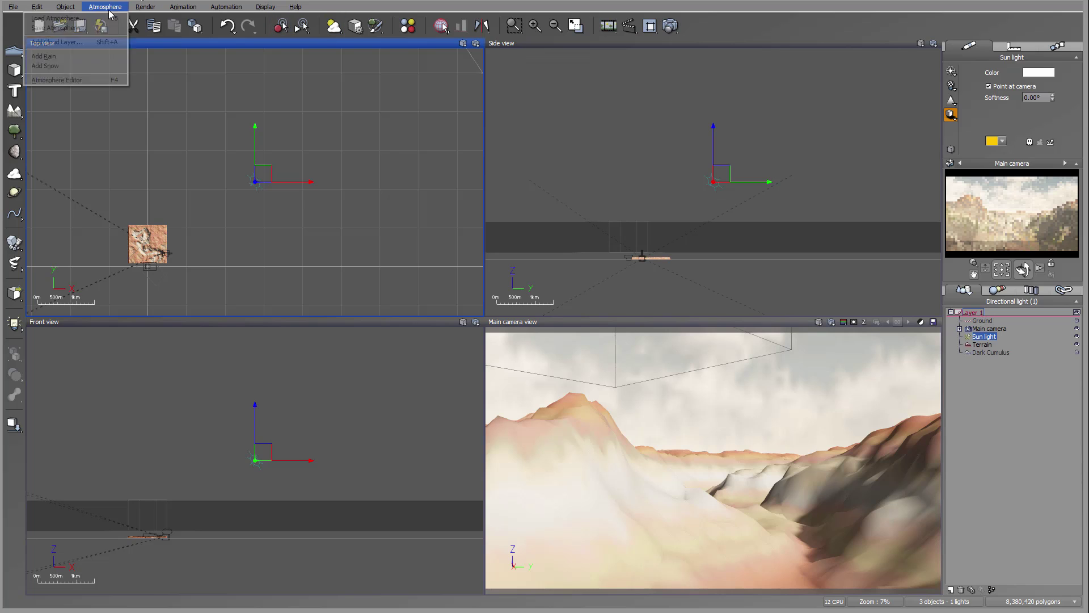
pyautogui.click(99, 82)
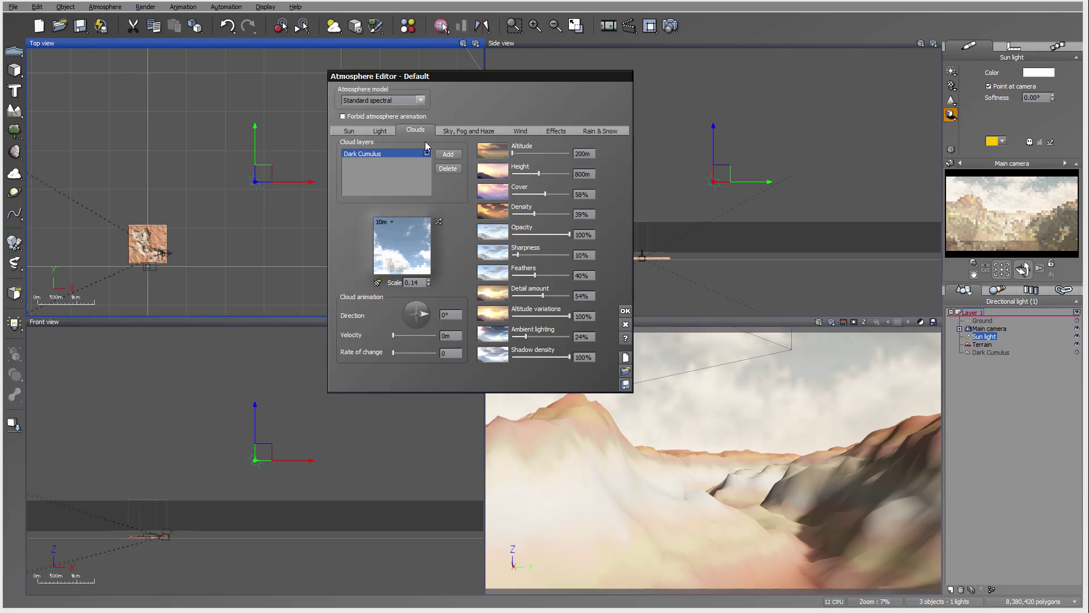
pyautogui.click(381, 135)
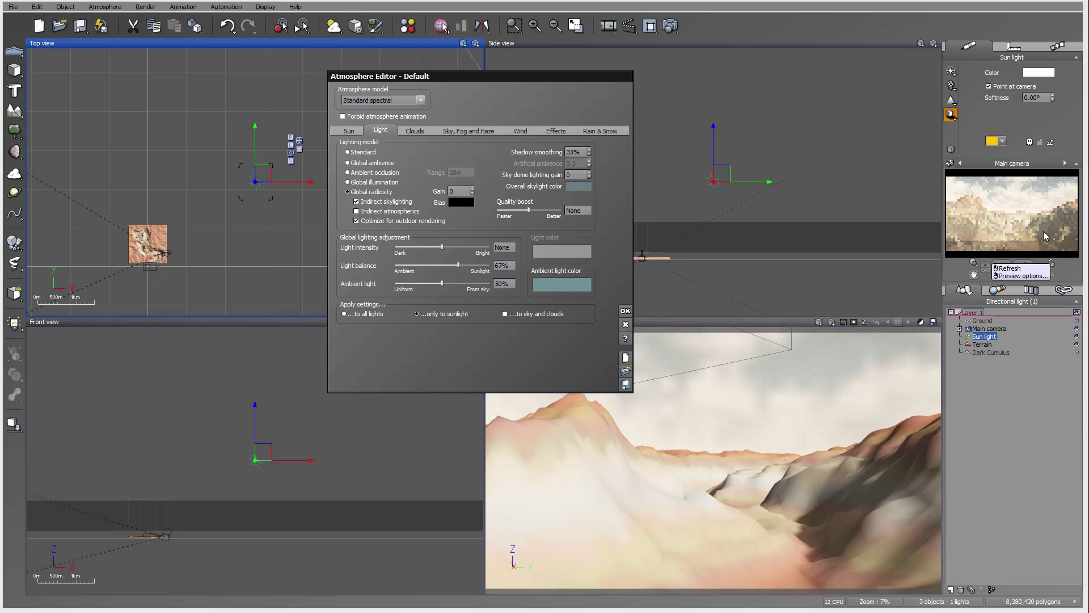
pyautogui.moveTo(467, 247); pyautogui.dragTo(462, 241)
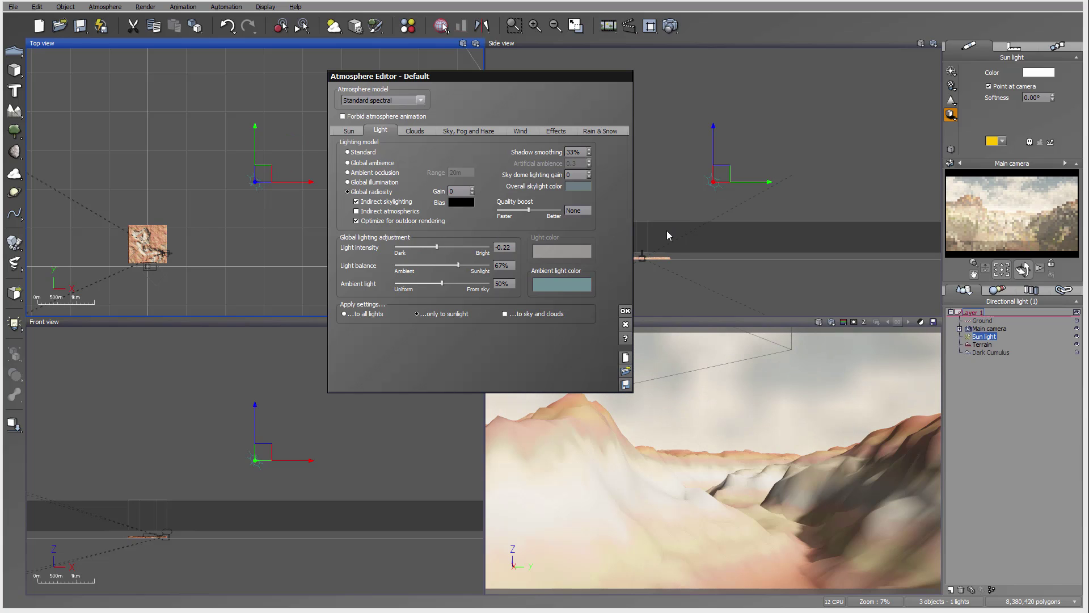
# Step: Accept the atmosphere, turn off auto-exposure for the main camera, and confirm the render options with Final quality at 1600x900
pyautogui.click(625, 311)
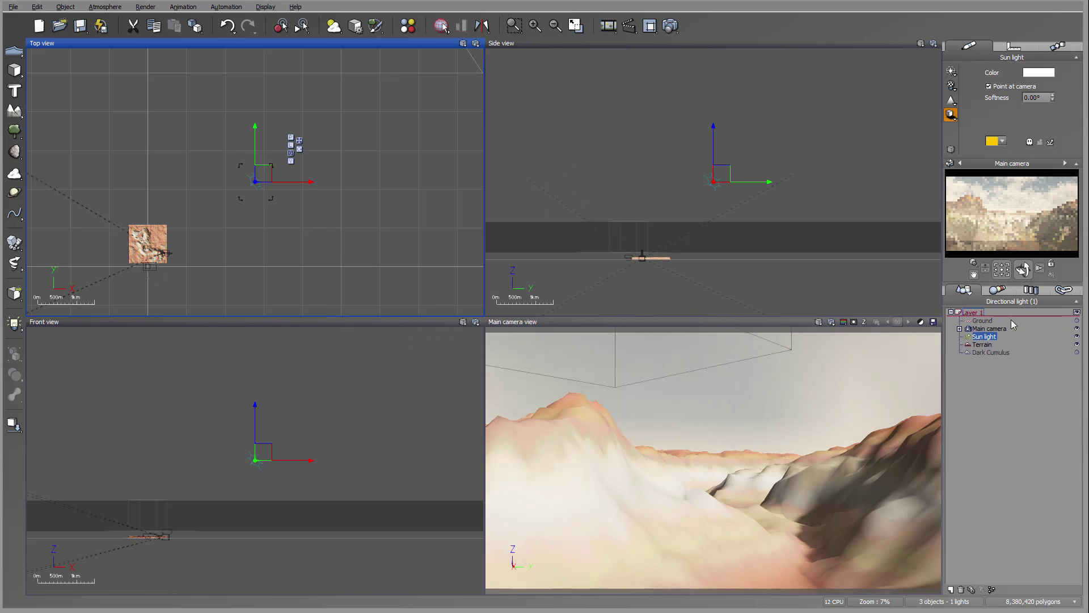
pyautogui.doubleClick(993, 329)
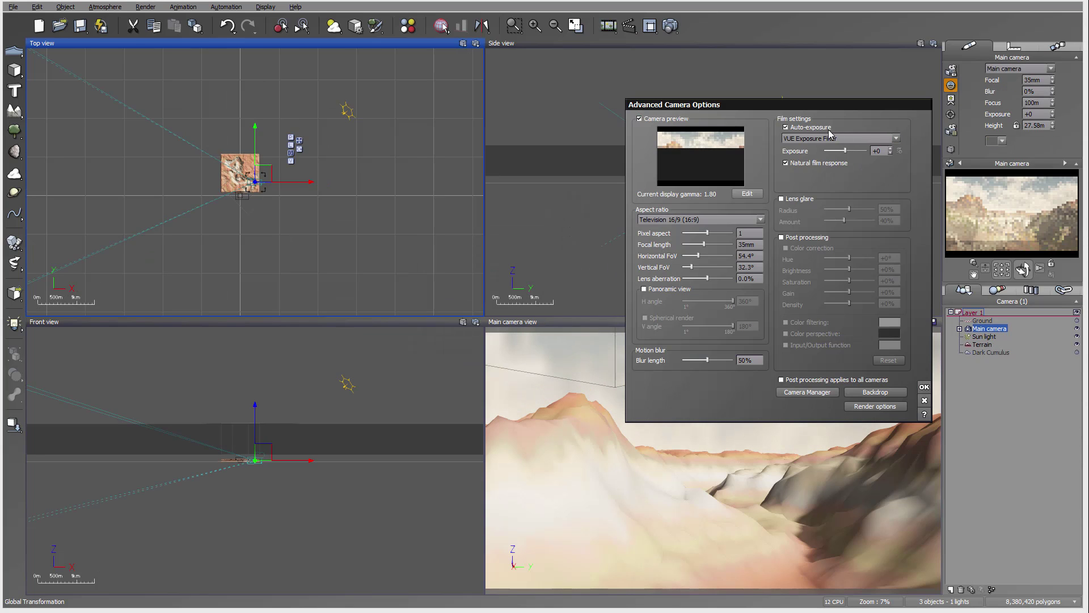
pyautogui.click(786, 128)
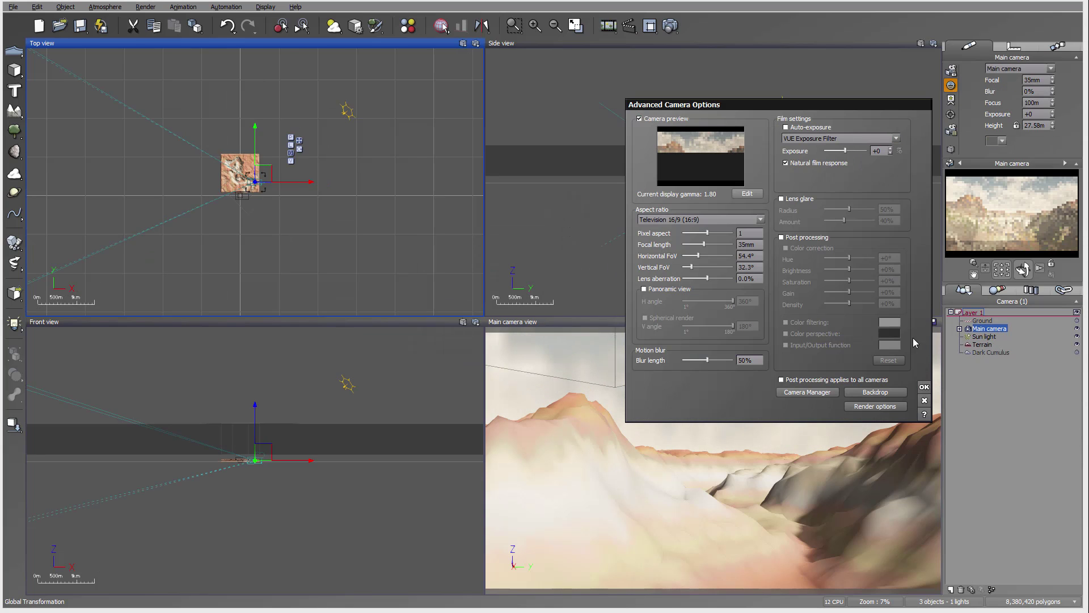
pyautogui.click(924, 387)
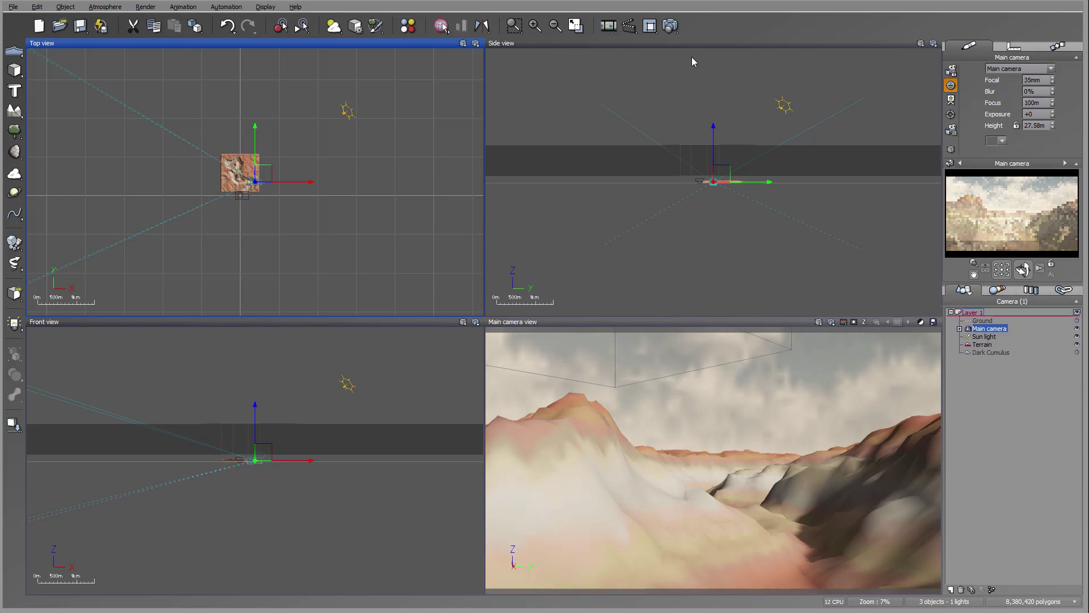
pyautogui.click(670, 26)
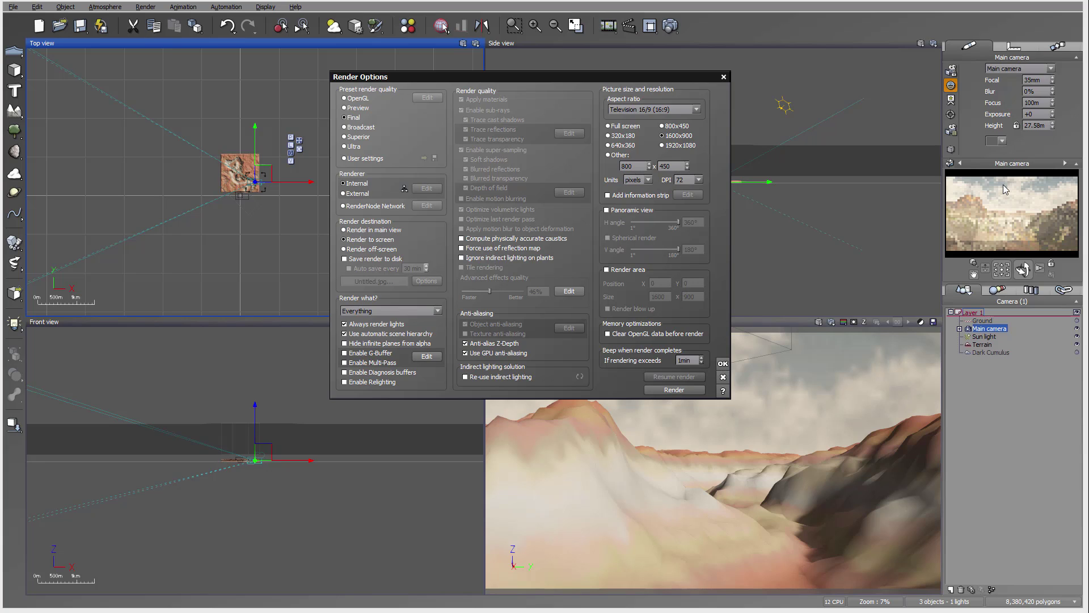
pyautogui.click(723, 363)
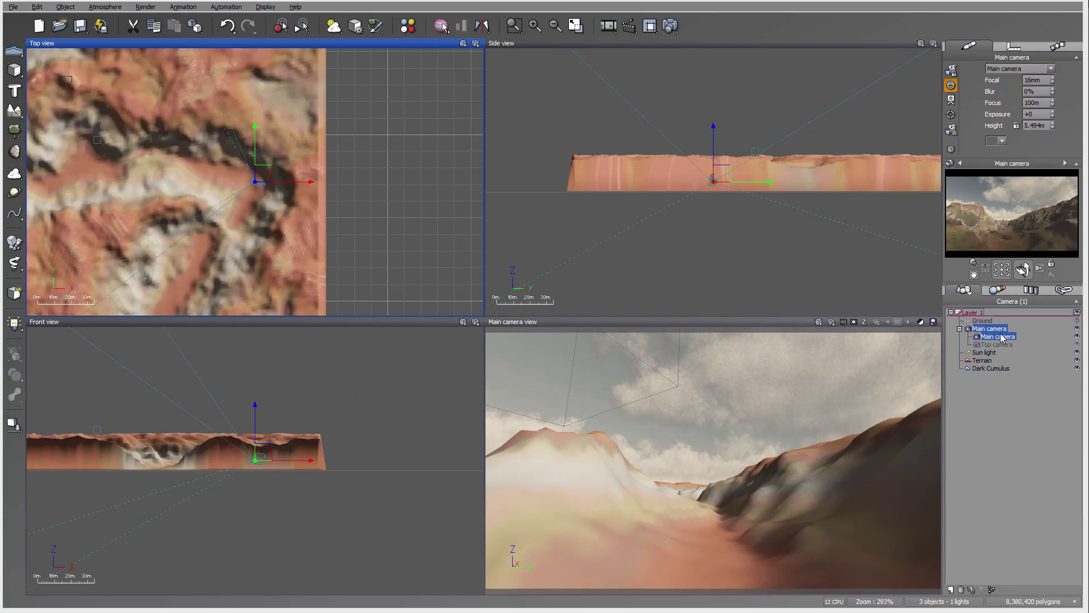
# Step: Move the main camera above the terrain's edge at a height of about 38.7 m and tilt it down toward the canyon
pyautogui.moveTo(709, 252); pyautogui.dragTo(678, 164)
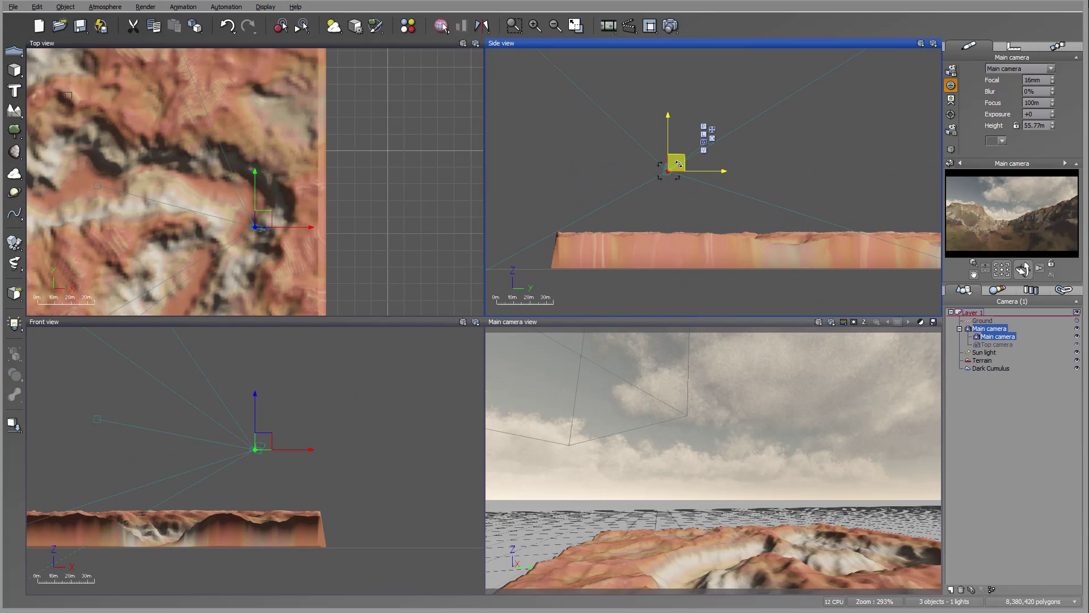
pyautogui.moveTo(255, 227); pyautogui.dragTo(338, 215)
pyautogui.moveTo(1023, 269); pyautogui.dragTo(1023, 277)
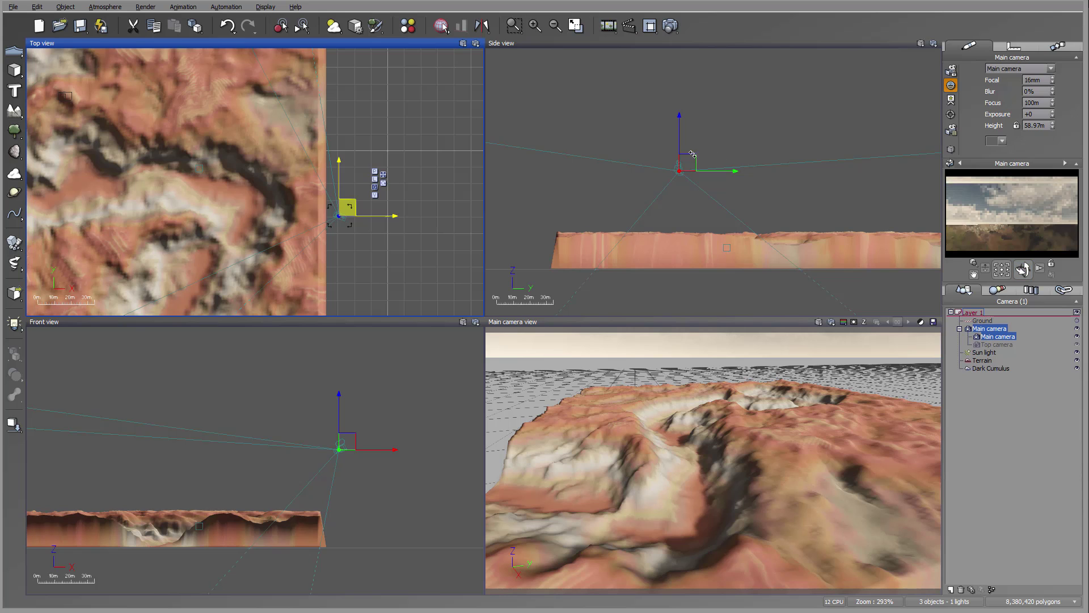
pyautogui.moveTo(694, 166)
pyautogui.mouseDown()
pyautogui.moveTo(694, 209)
pyautogui.moveTo(692, 171)
pyautogui.mouseUp()
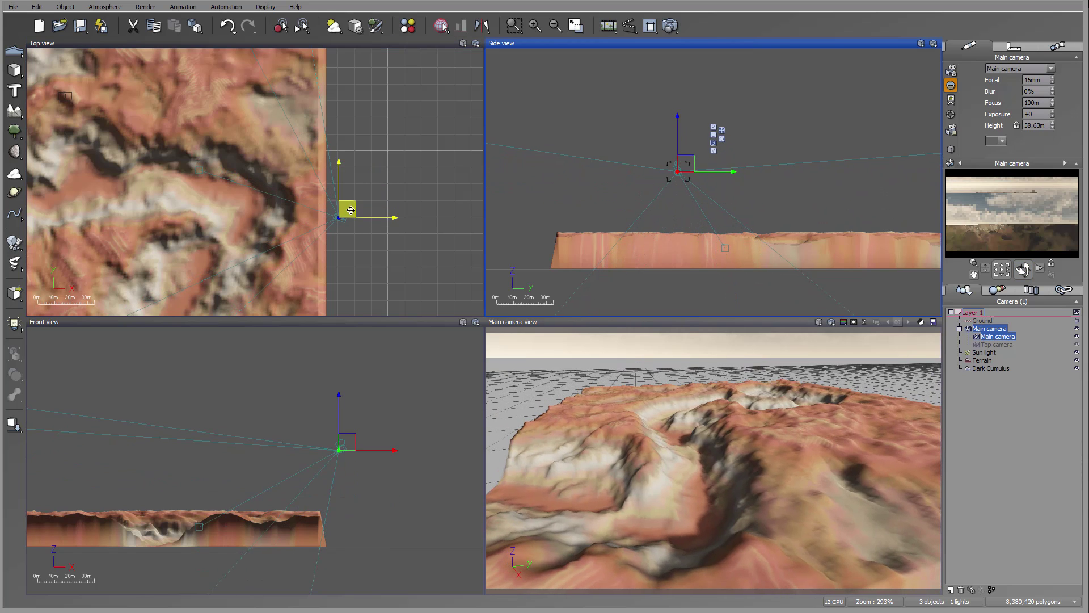
pyautogui.moveTo(350, 204); pyautogui.dragTo(305, 219)
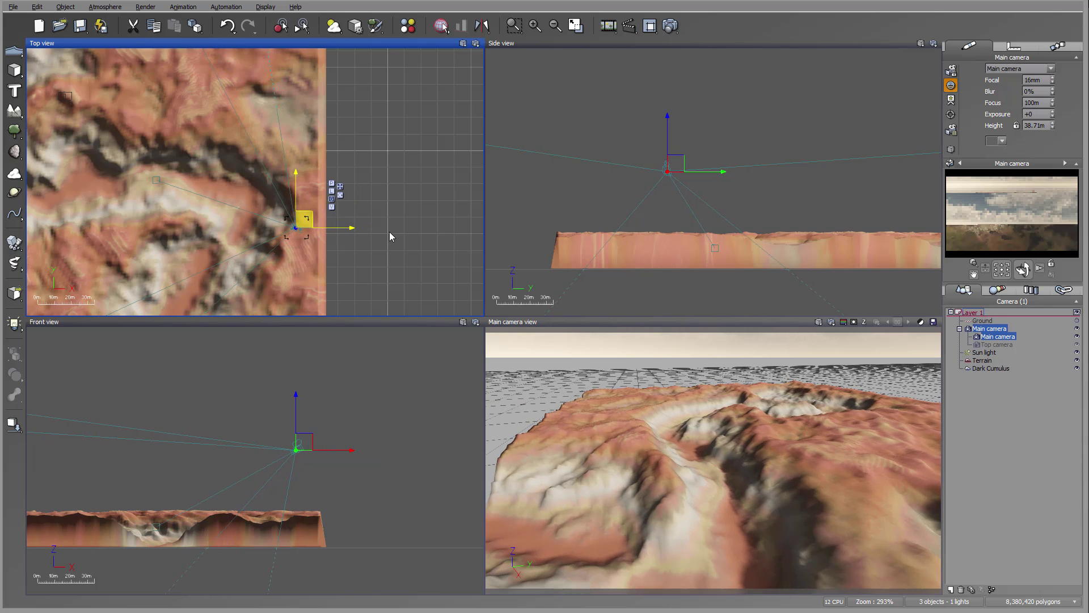
pyautogui.moveTo(1023, 269); pyautogui.dragTo(1023, 278)
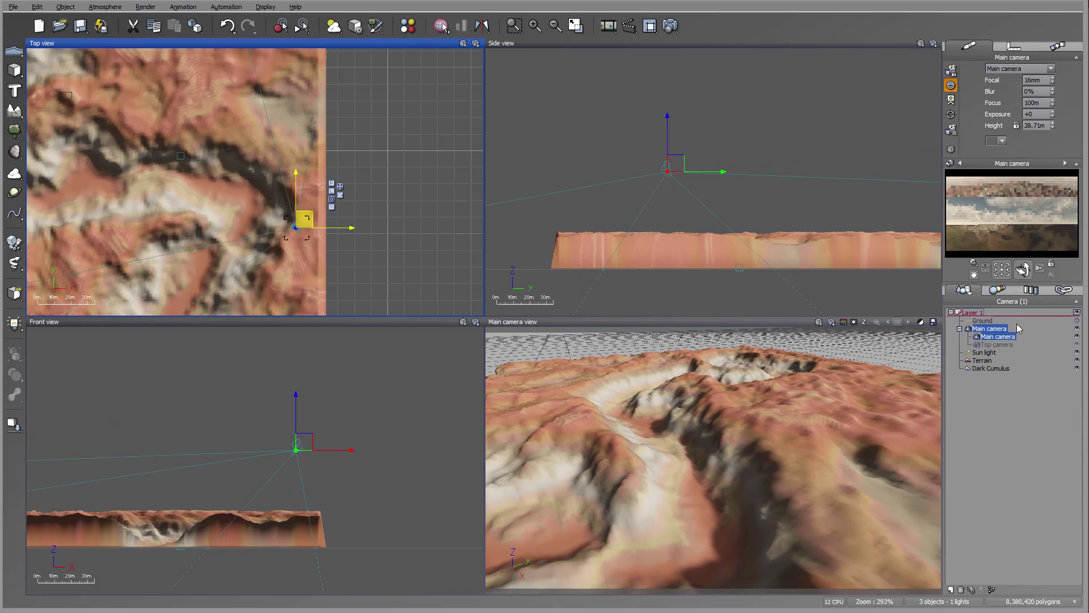
pyautogui.moveTo(1023, 268); pyautogui.dragTo(1023, 267)
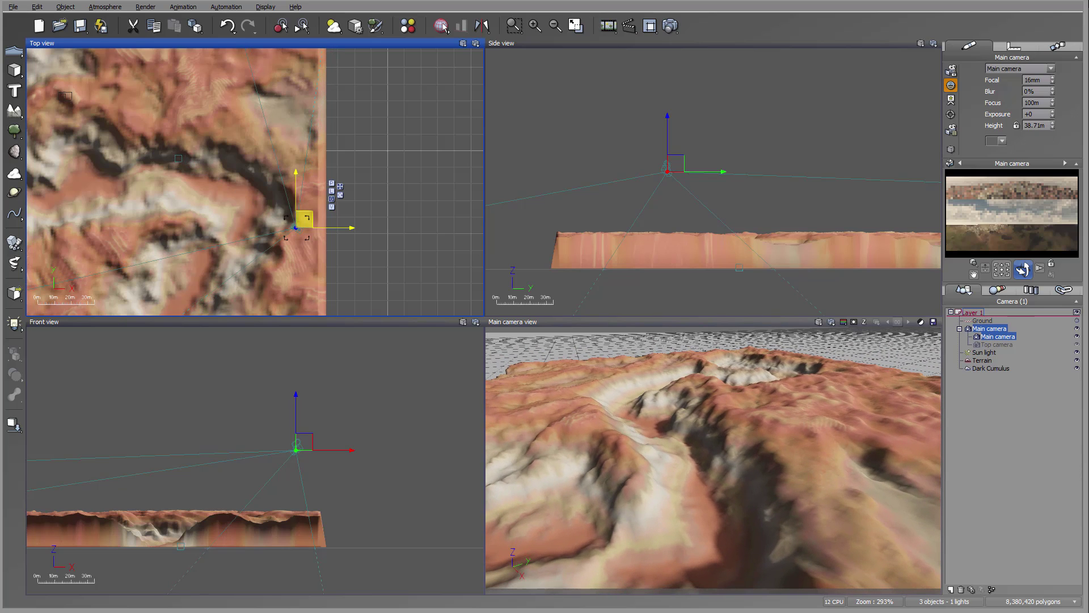
pyautogui.moveTo(885, 290); pyautogui.dragTo(886, 290)
# Step: Set the Dark Cumulus cloud layer's height to 4 km, cover to 62% and density to 1%, and accept the atmosphere
pyautogui.click(105, 7)
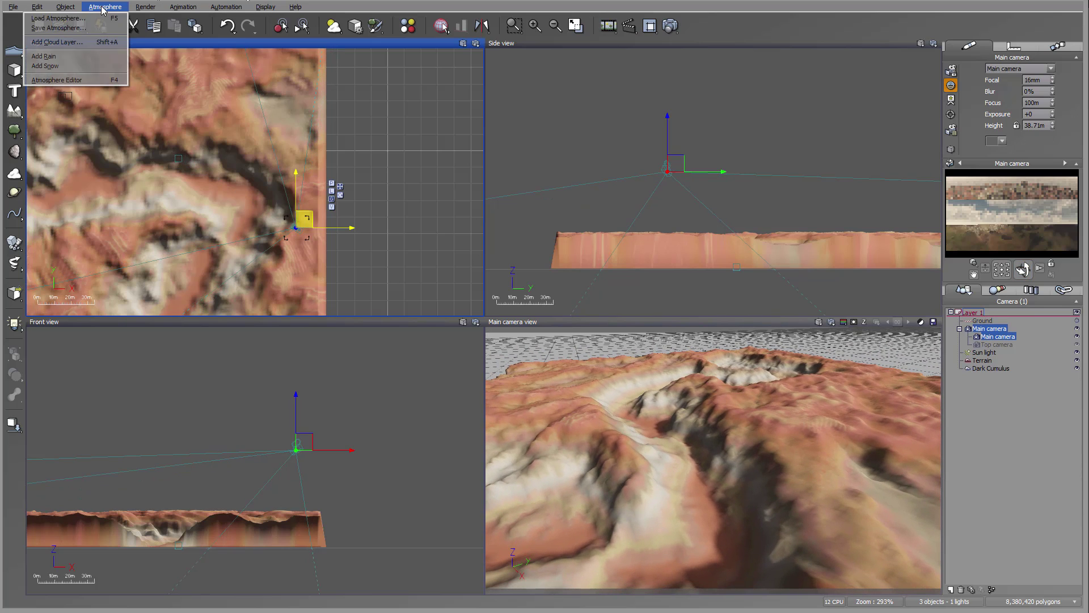
pyautogui.click(72, 80)
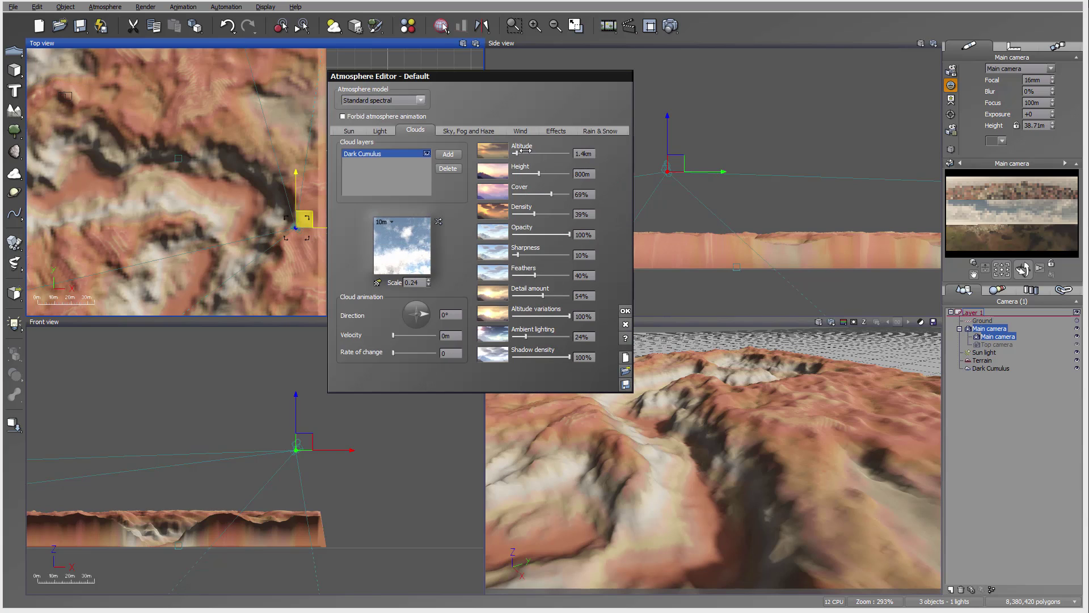
pyautogui.moveTo(545, 172)
pyautogui.mouseDown()
pyautogui.moveTo(558, 173)
pyautogui.moveTo(548, 194)
pyautogui.mouseUp()
pyautogui.moveTo(534, 214); pyautogui.dragTo(511, 216)
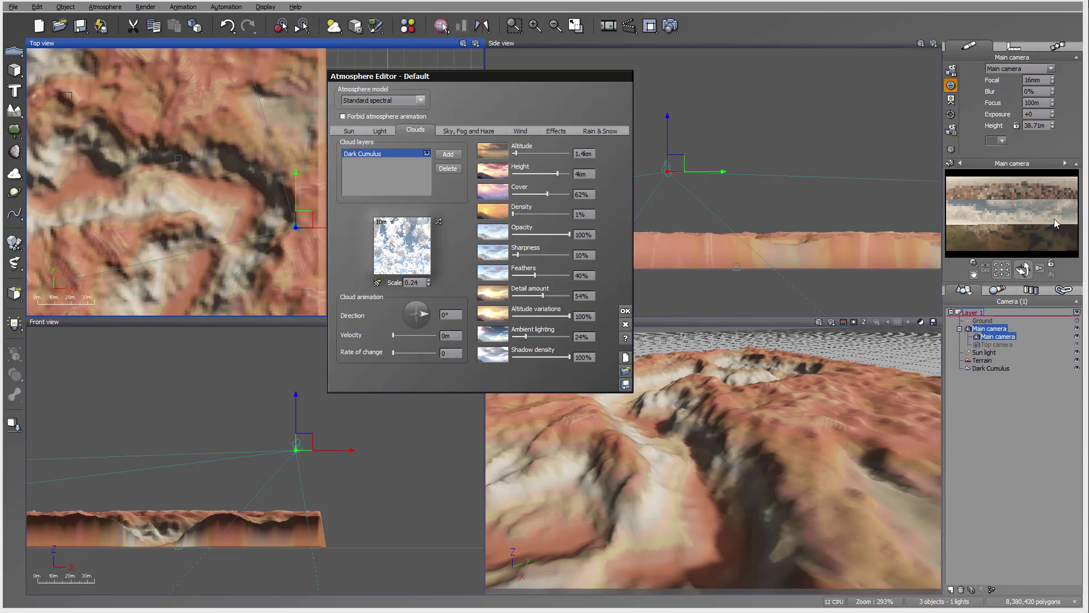
pyautogui.rightClick(1036, 196)
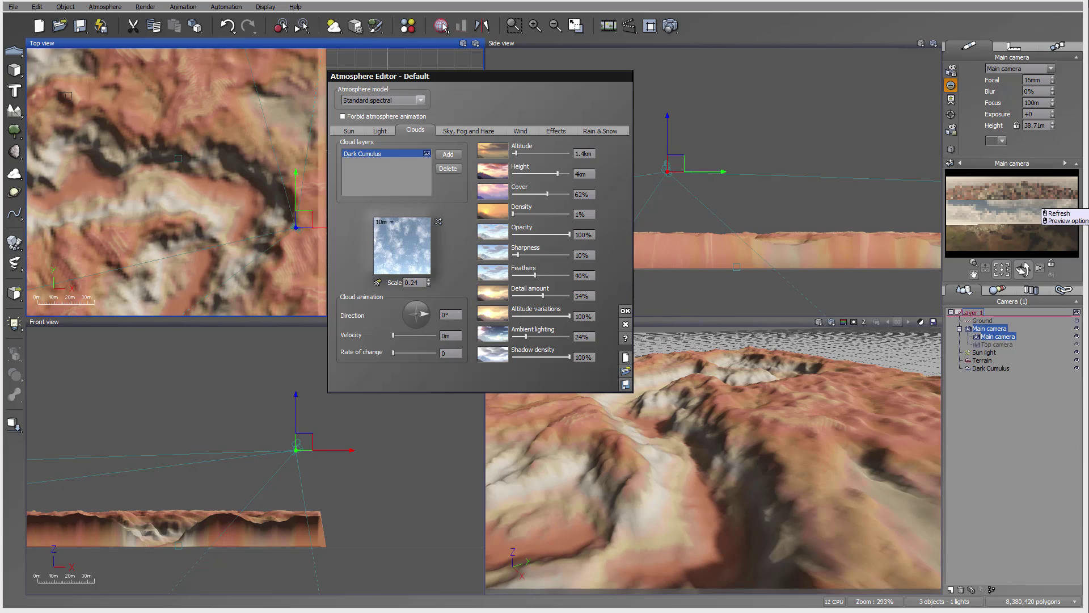
pyautogui.click(747, 281)
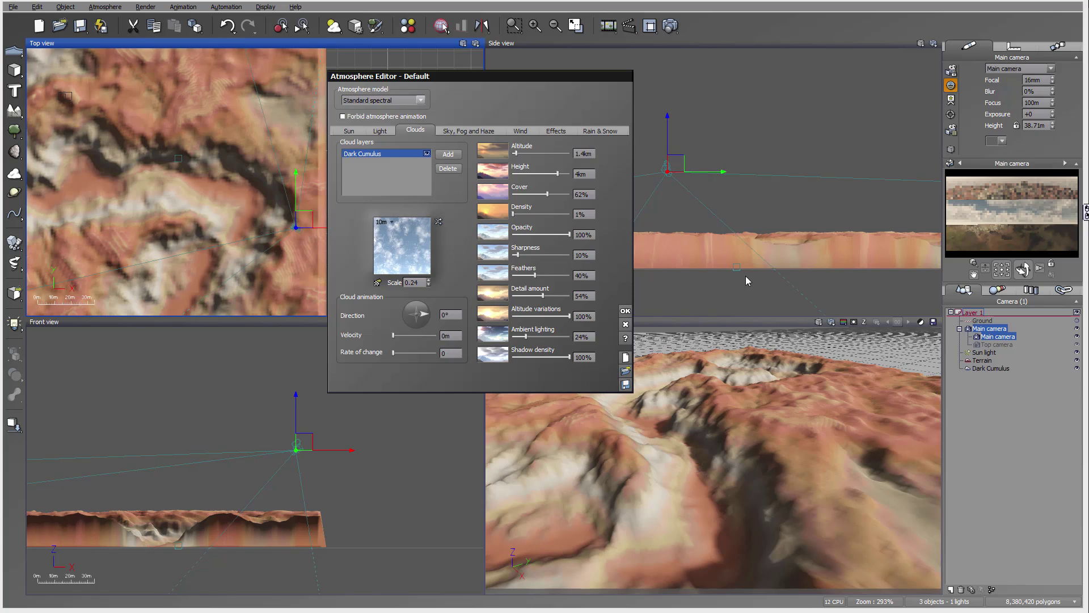
pyautogui.click(622, 311)
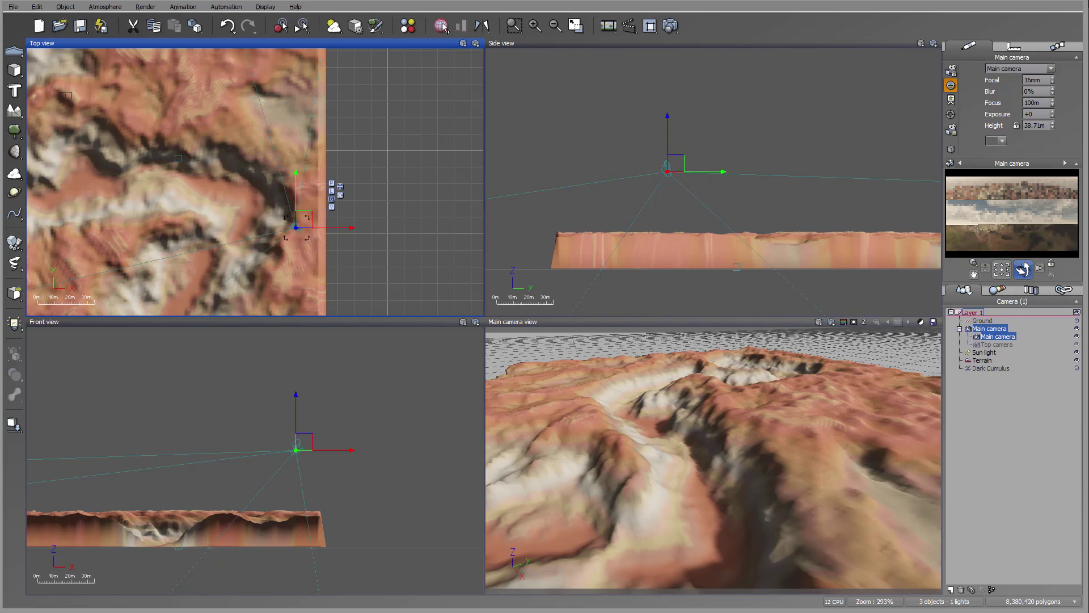
# Step: Fine-tune the main camera's tilt, render the canyon from this view, and close the finished render
pyautogui.moveTo(1023, 269); pyautogui.dragTo(1023, 270)
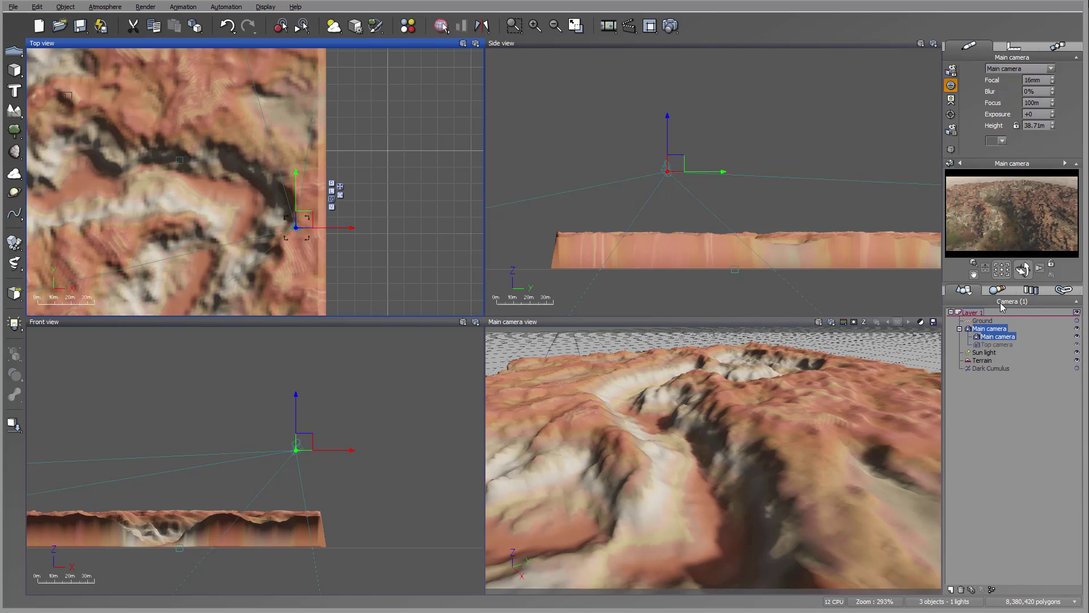
pyautogui.click(670, 26)
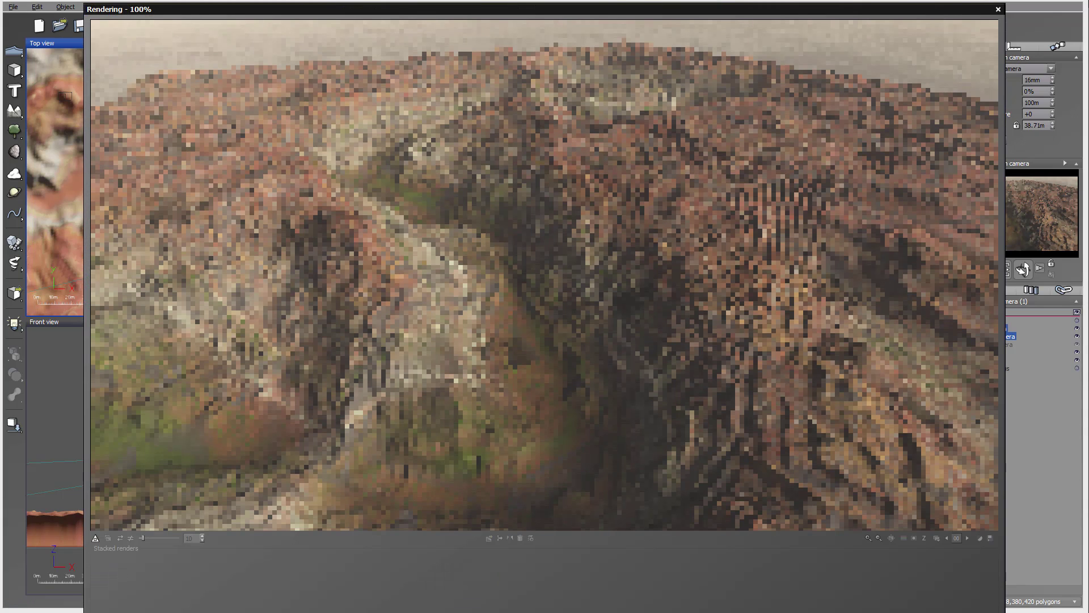
pyautogui.click(795, 329)
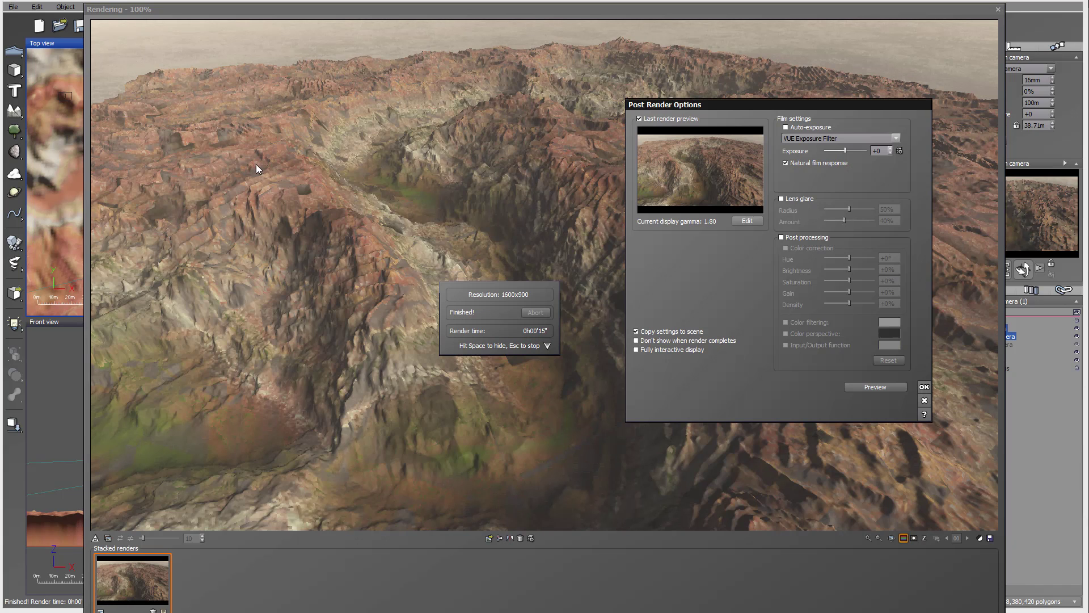
pyautogui.press('Escape')
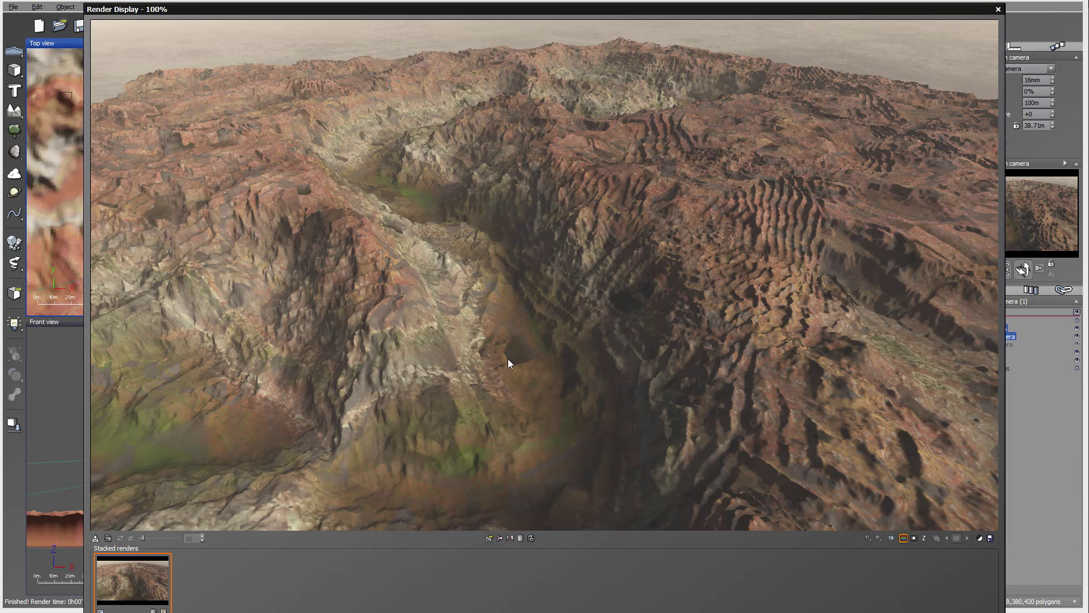
pyautogui.click(998, 10)
# Step: Open the terrain's layered material and set the alpha boost to -40% for the Rocks layer and -22% for the high layer
pyautogui.click(986, 361)
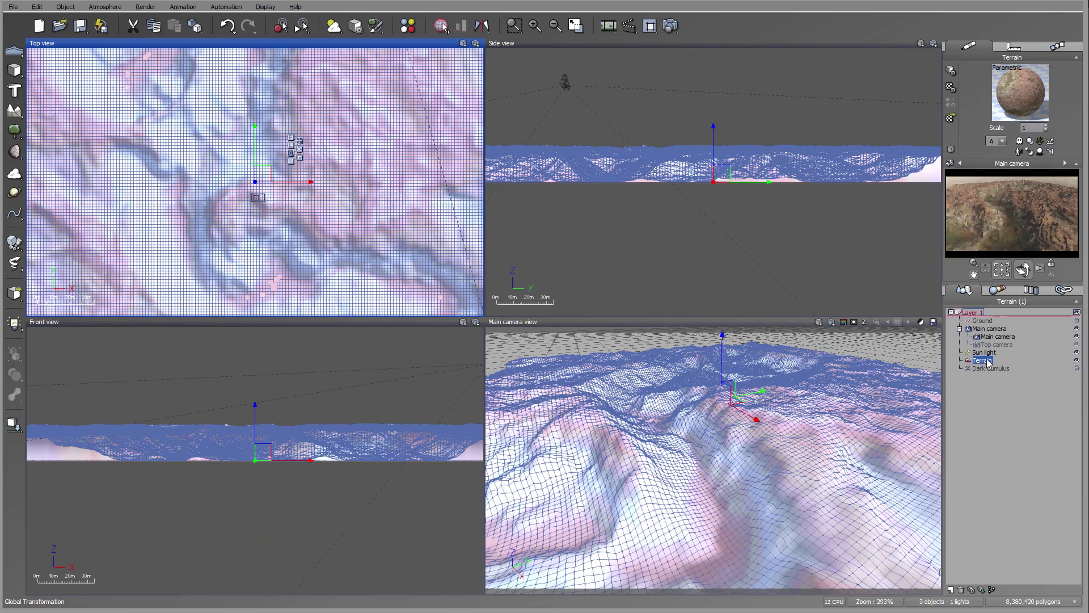
pyautogui.doubleClick(1020, 86)
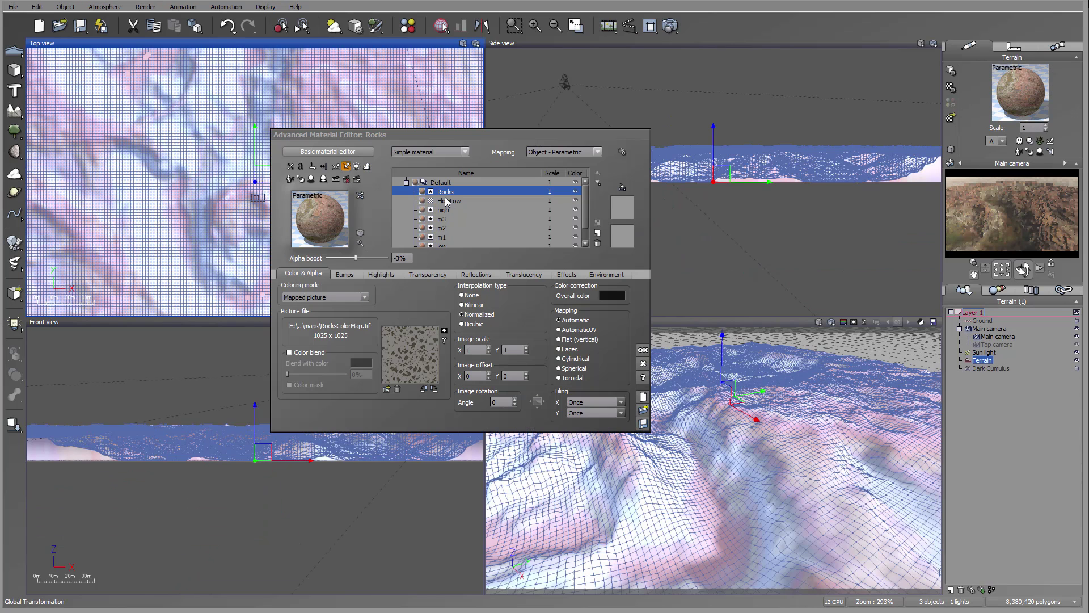
pyautogui.moveTo(369, 255); pyautogui.dragTo(361, 254)
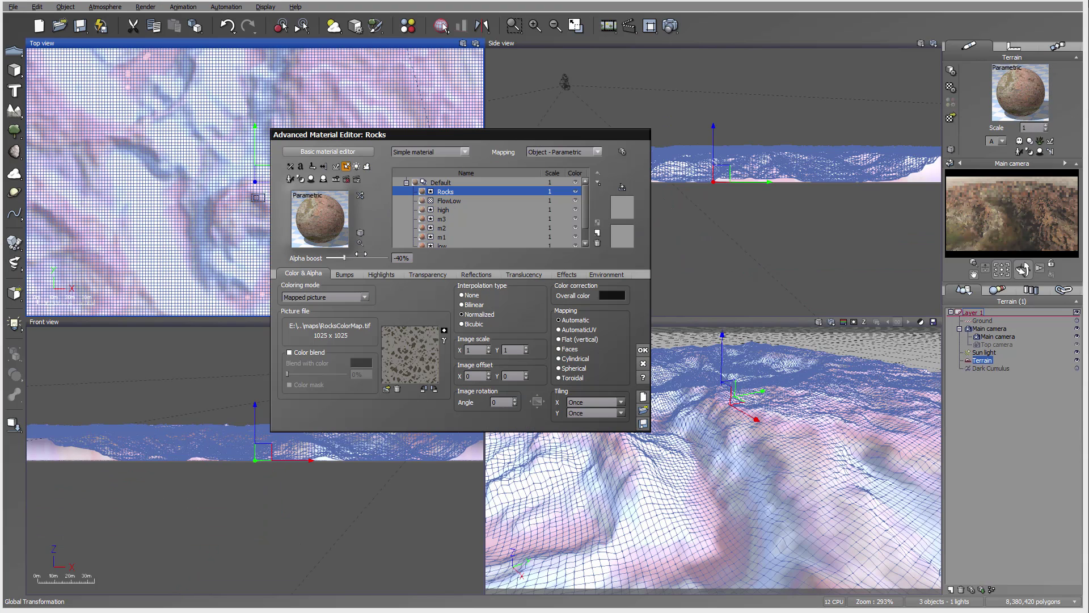
pyautogui.click(452, 201)
pyautogui.click(453, 201)
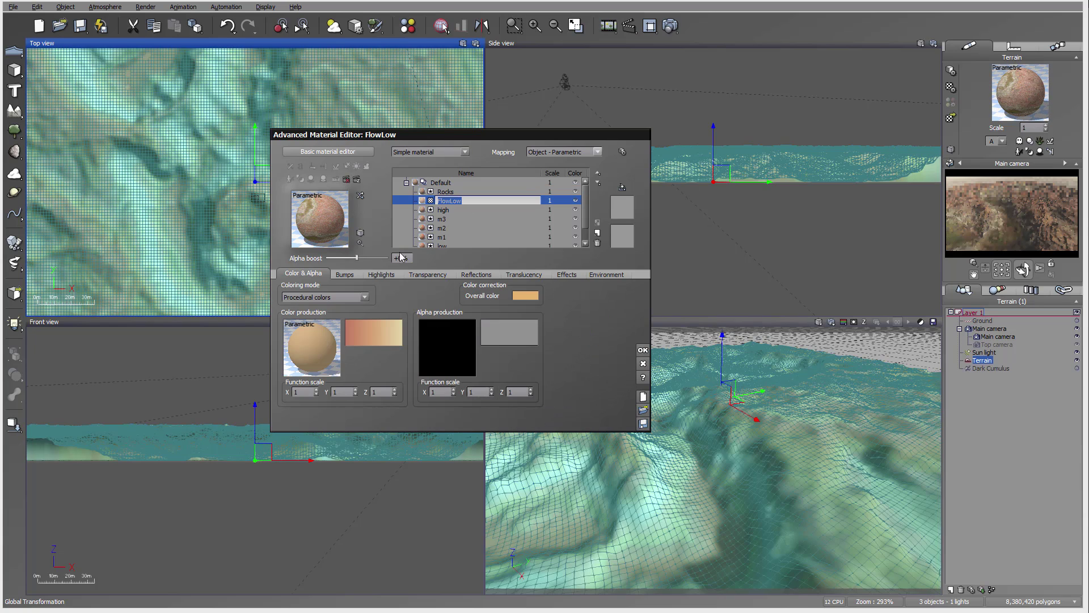
pyautogui.click(448, 209)
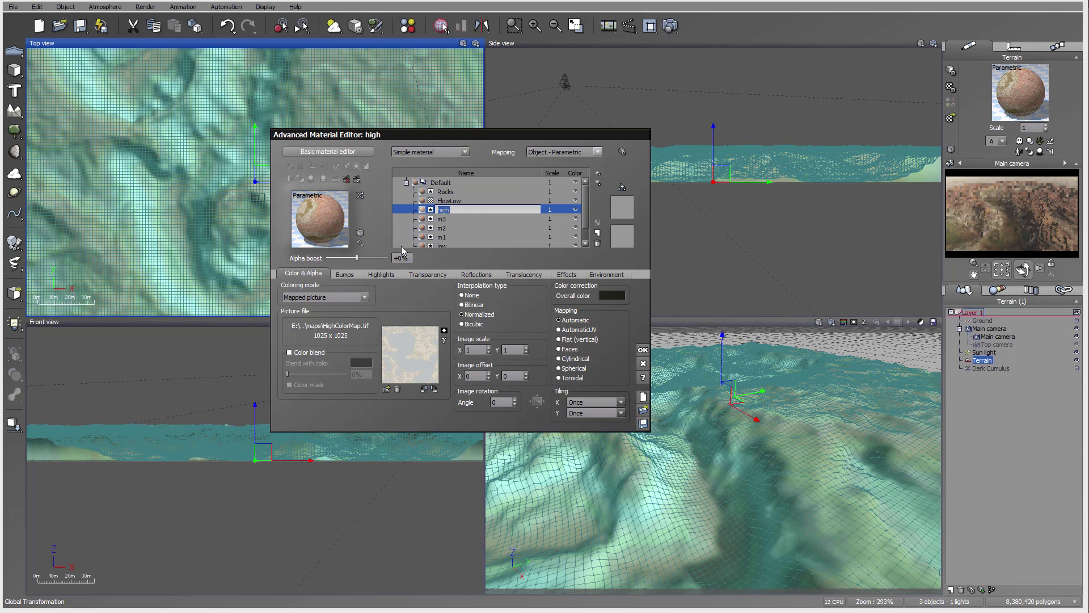
pyautogui.moveTo(377, 252); pyautogui.dragTo(368, 251)
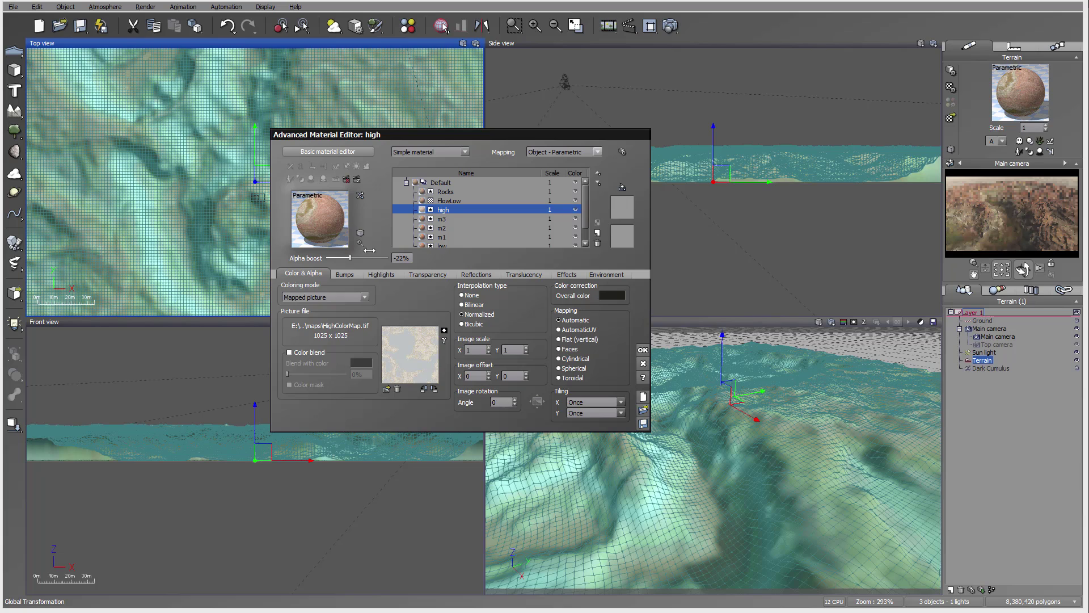
# Step: Set the alpha boost to -20% for the low layer and -35% for the m1 layer, and accept the terrain material
pyautogui.click(445, 219)
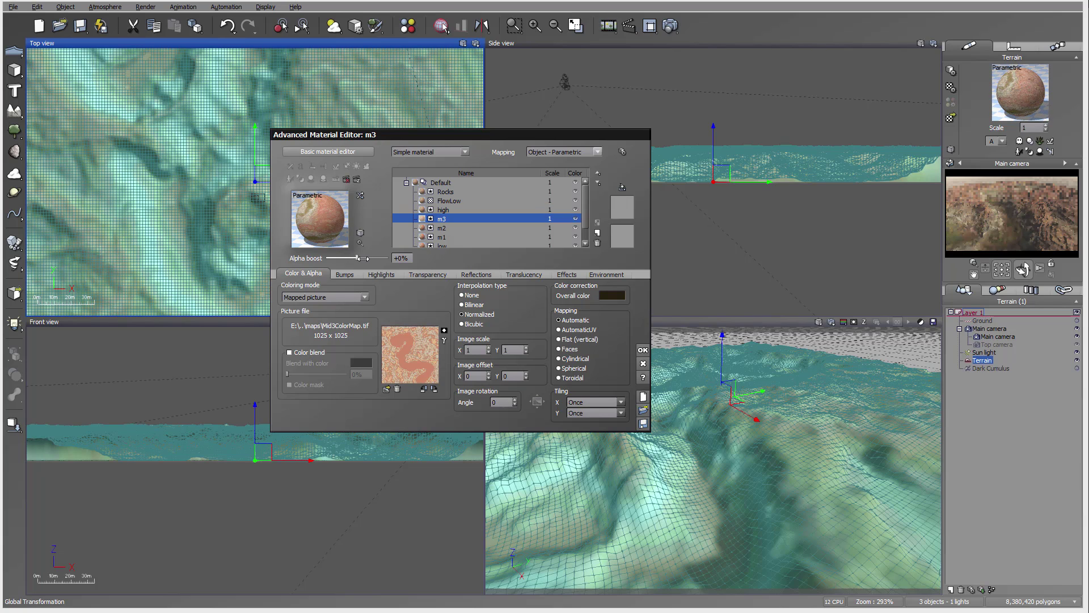
pyautogui.click(431, 228)
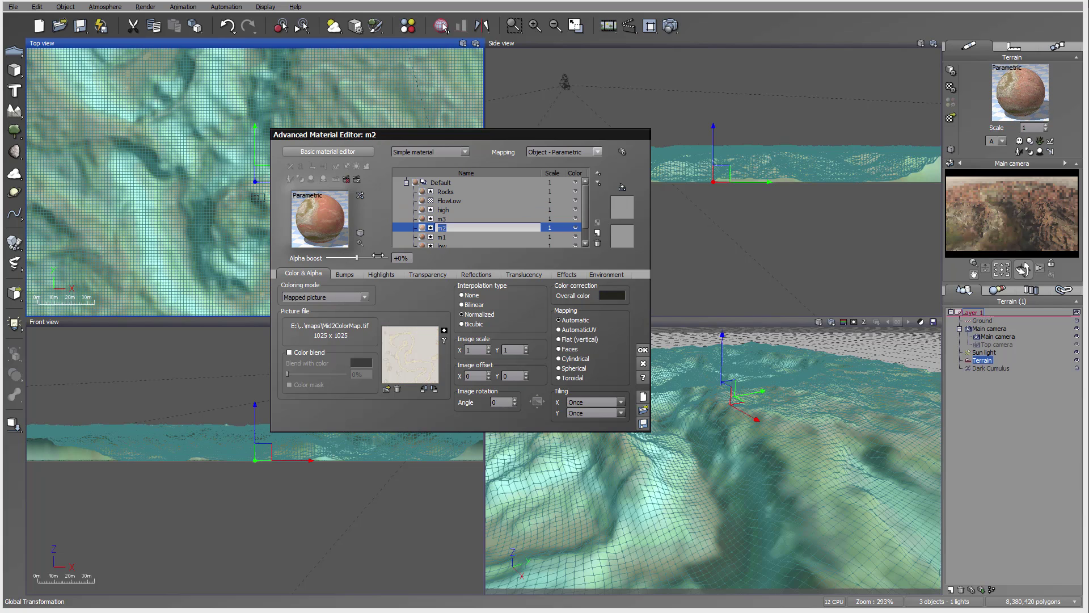
pyautogui.click(443, 238)
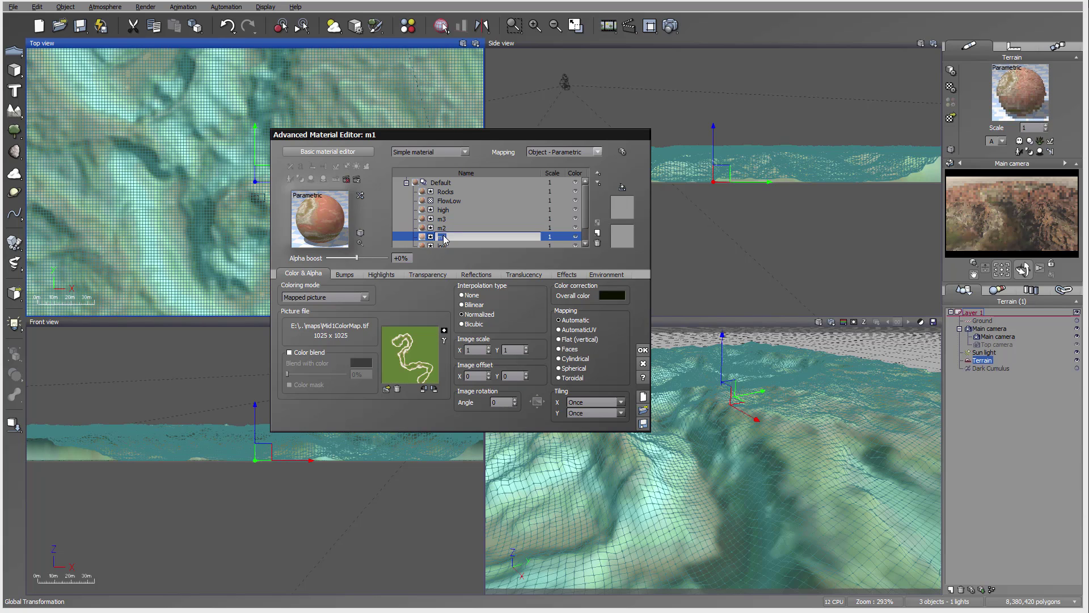
pyautogui.moveTo(356, 258)
pyautogui.mouseDown()
pyautogui.moveTo(345, 258)
pyautogui.moveTo(359, 257)
pyautogui.mouseUp()
pyautogui.click(441, 246)
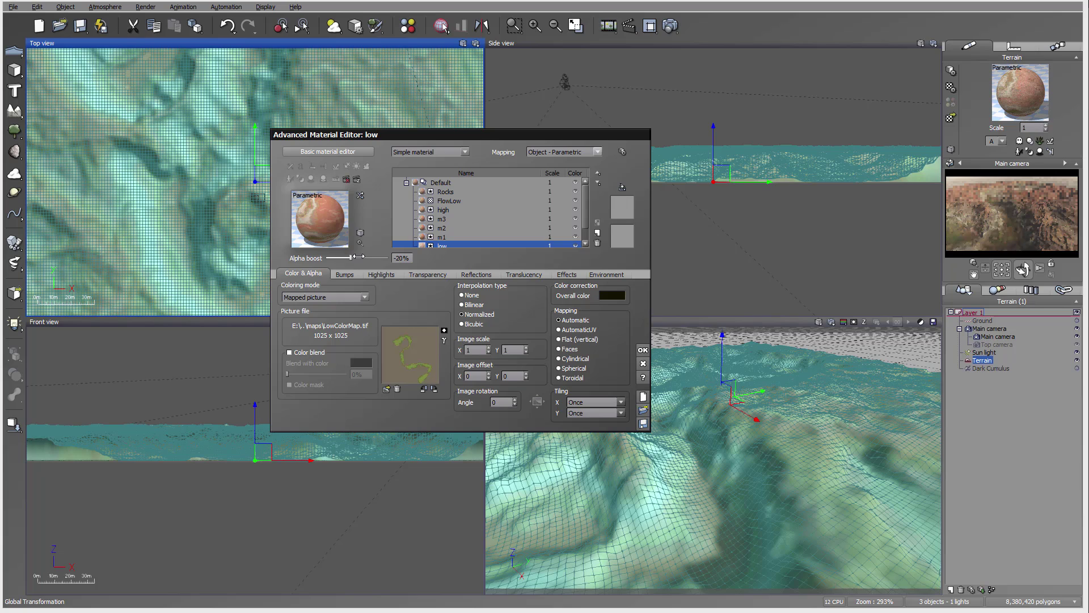
pyautogui.scroll(-1, 472, 233)
pyautogui.click(472, 226)
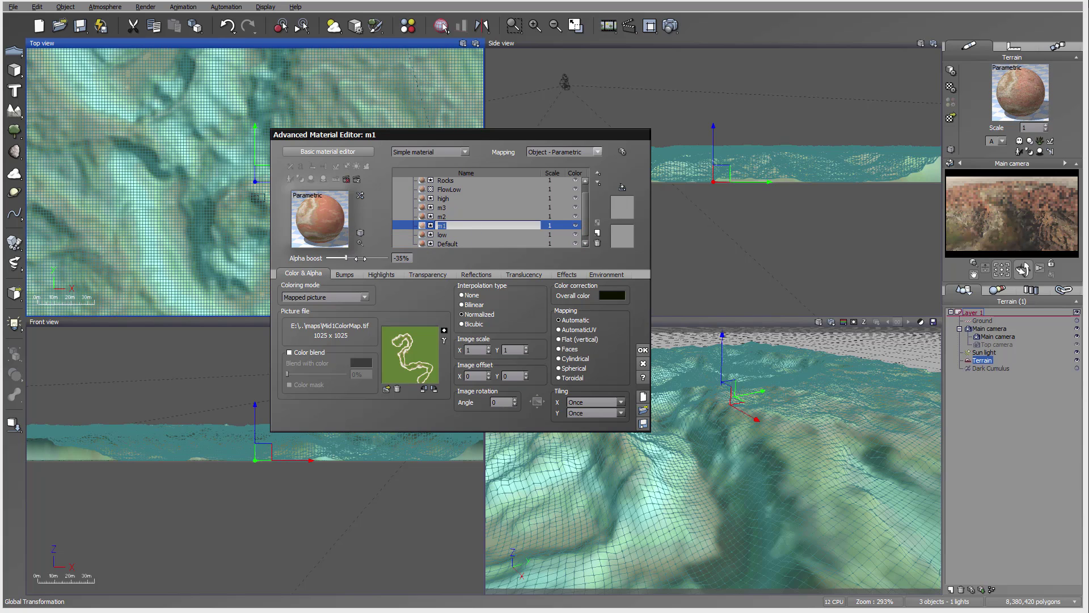
pyautogui.click(643, 350)
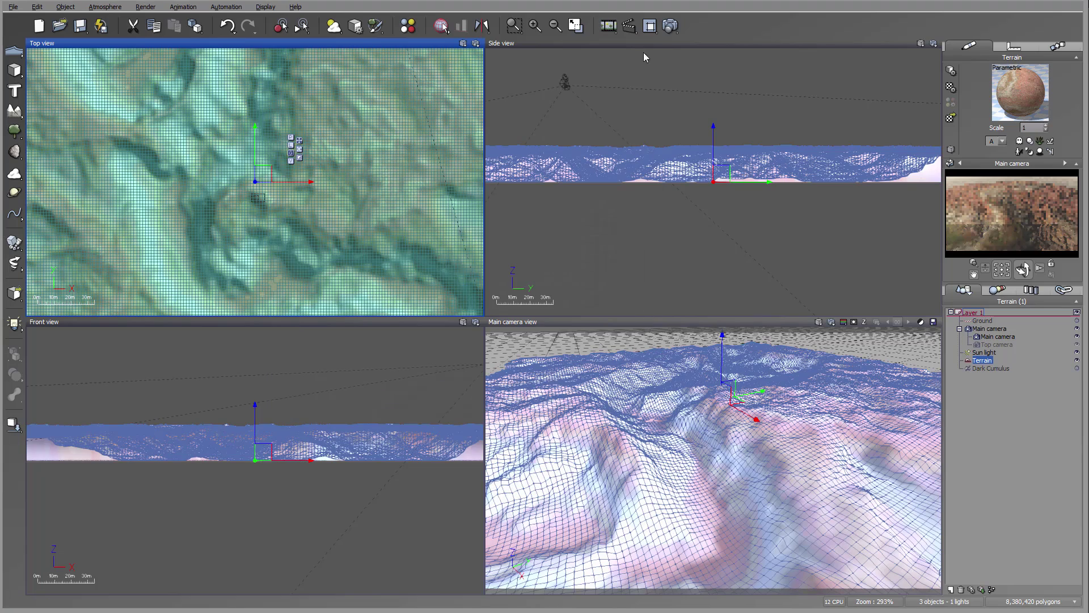
# Step: Render the canyon with the revised material, accept the post-render options, and compare the new image with the previous stacked render
pyautogui.click(670, 28)
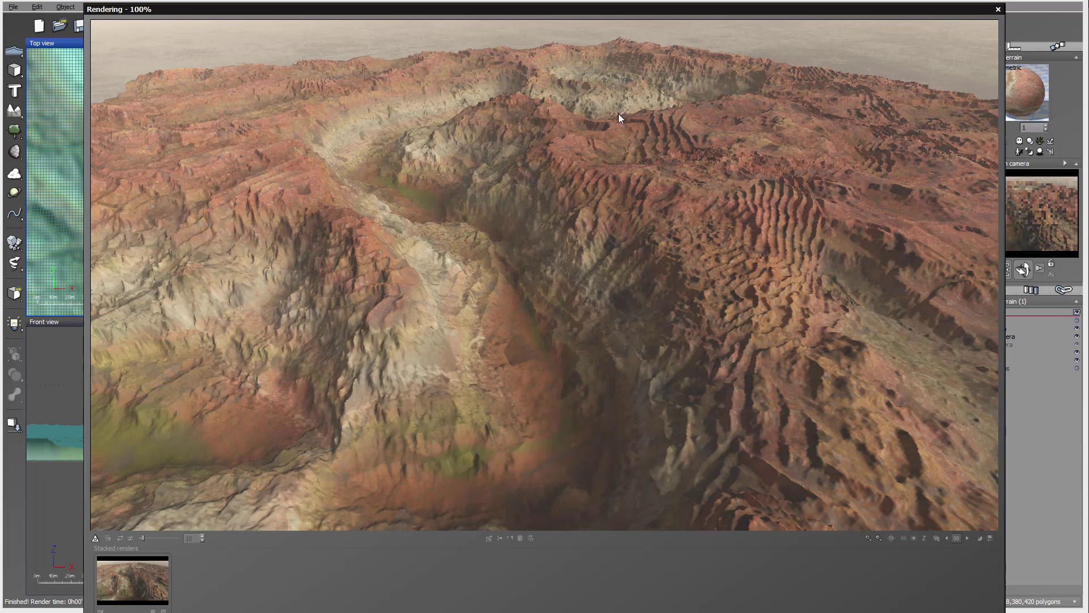
pyautogui.click(793, 329)
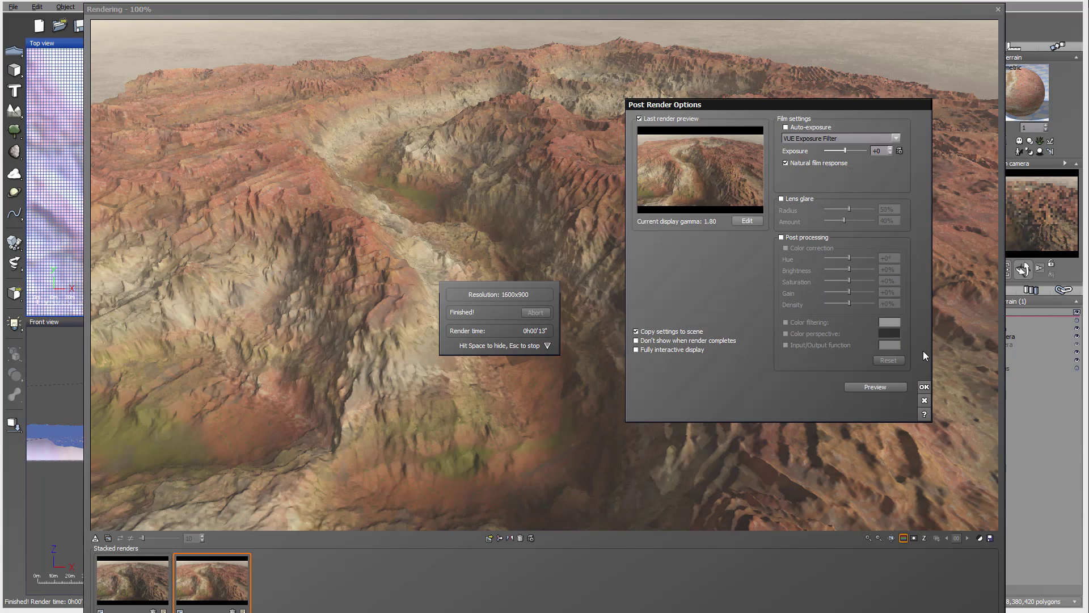
pyautogui.click(925, 387)
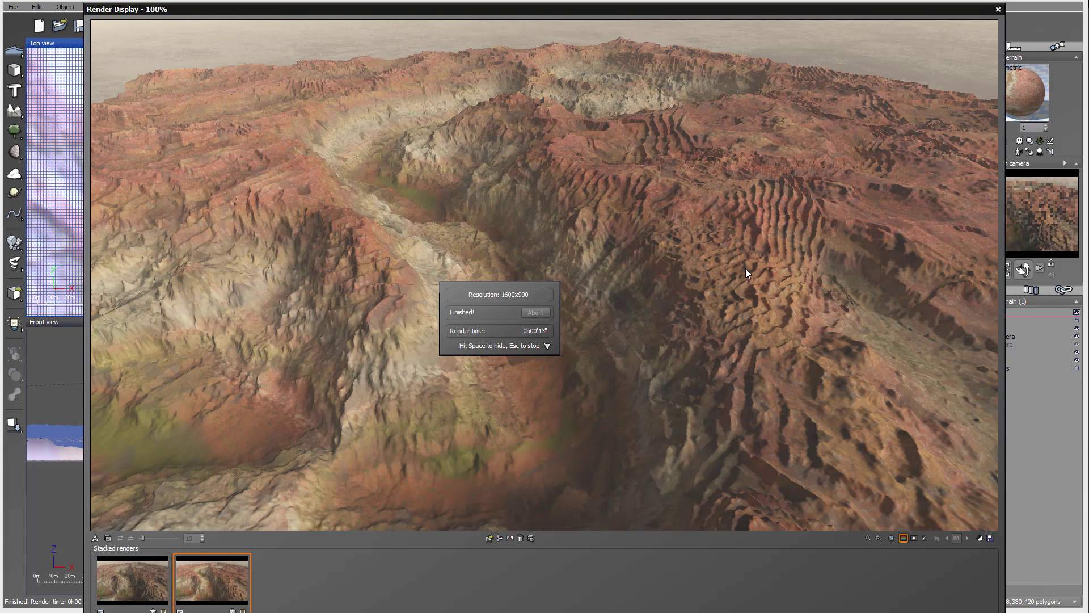
pyautogui.press('space')
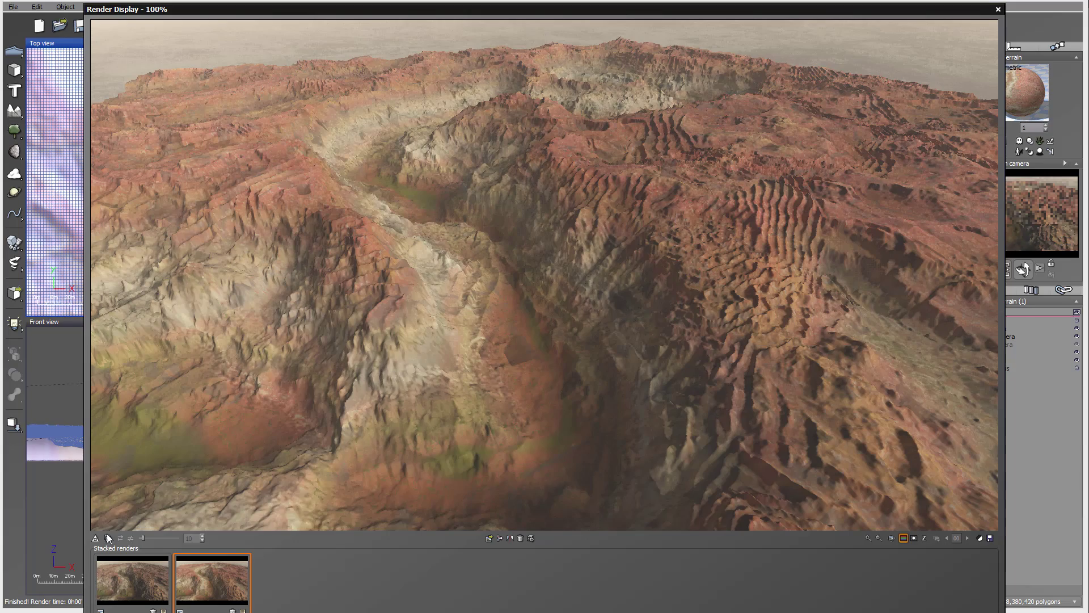
pyautogui.click(151, 564)
pyautogui.click(234, 579)
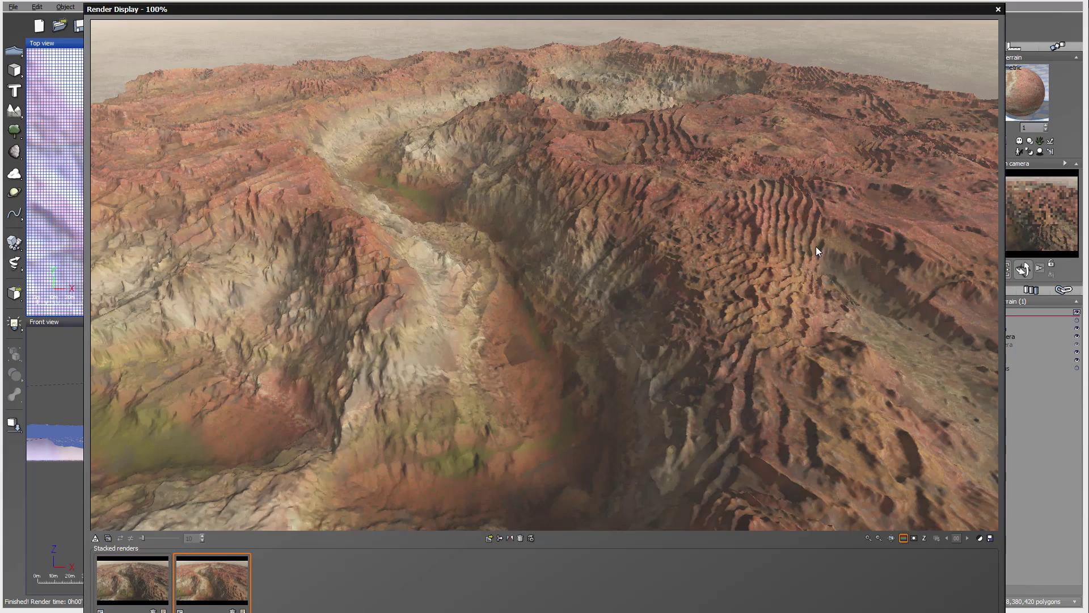